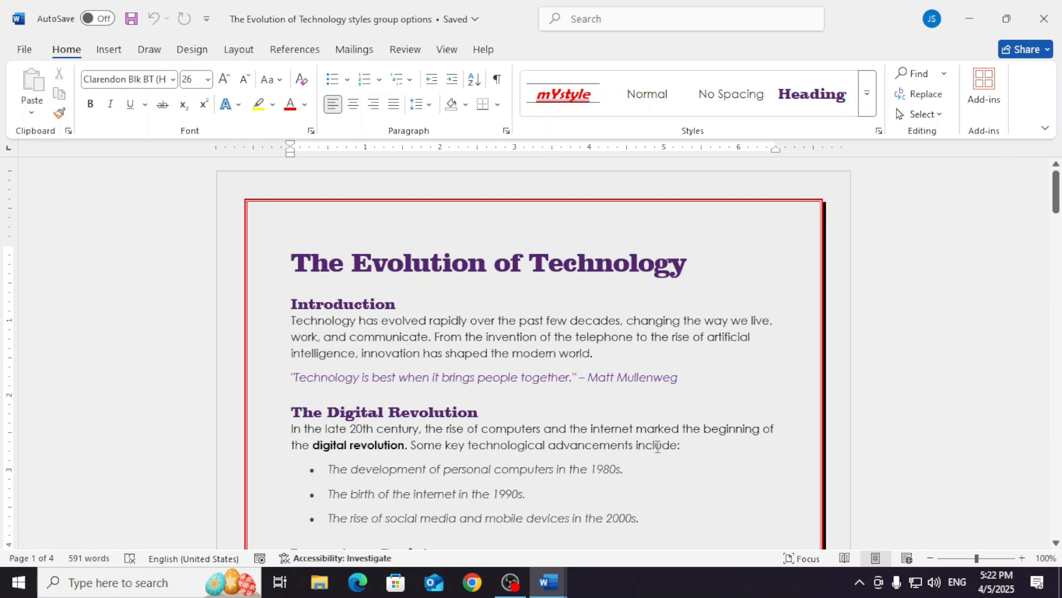
- Examine each page of the document in the print preview, including any blank pages, and return to editing
left_click(20, 49)
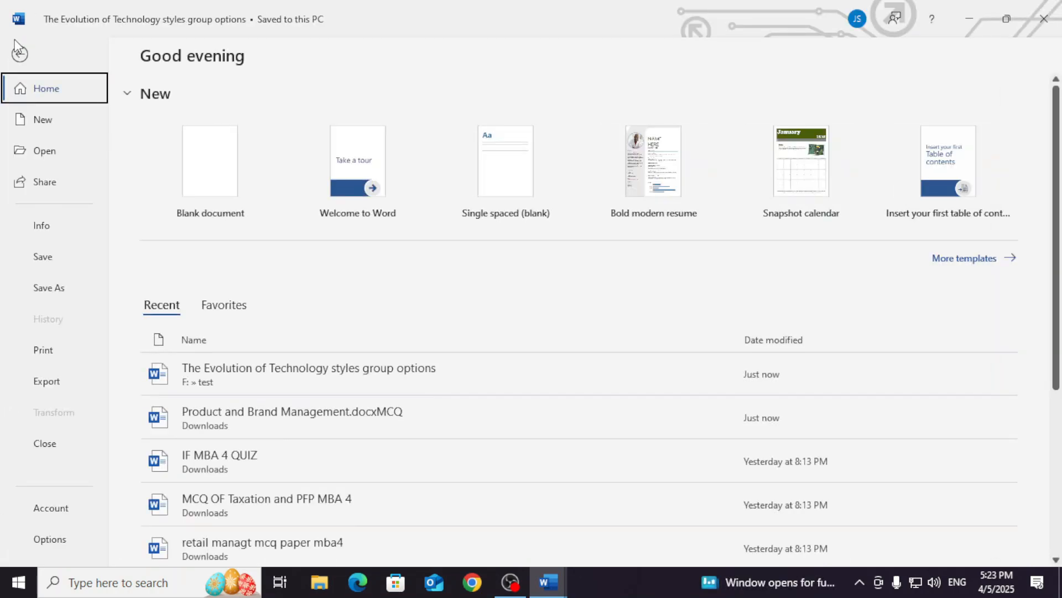
left_click(52, 359)
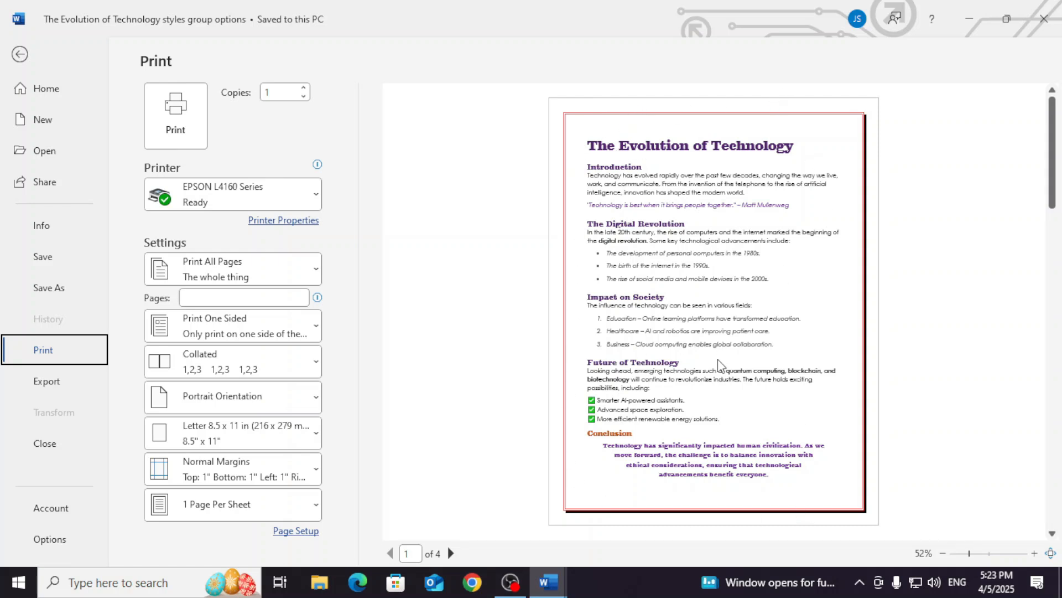
left_click(448, 555)
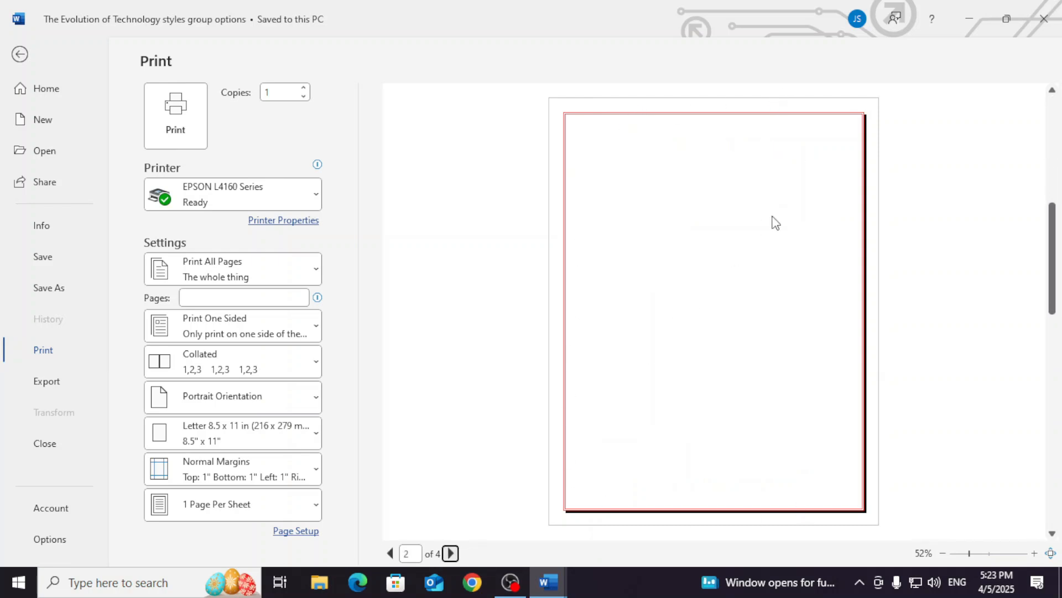
left_click(451, 553)
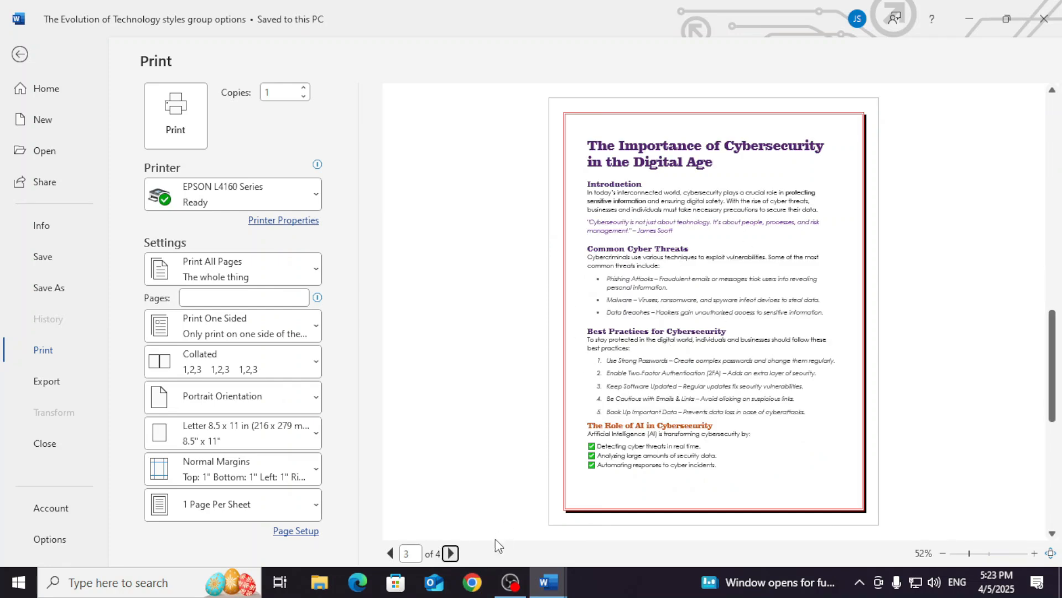
left_click(451, 553)
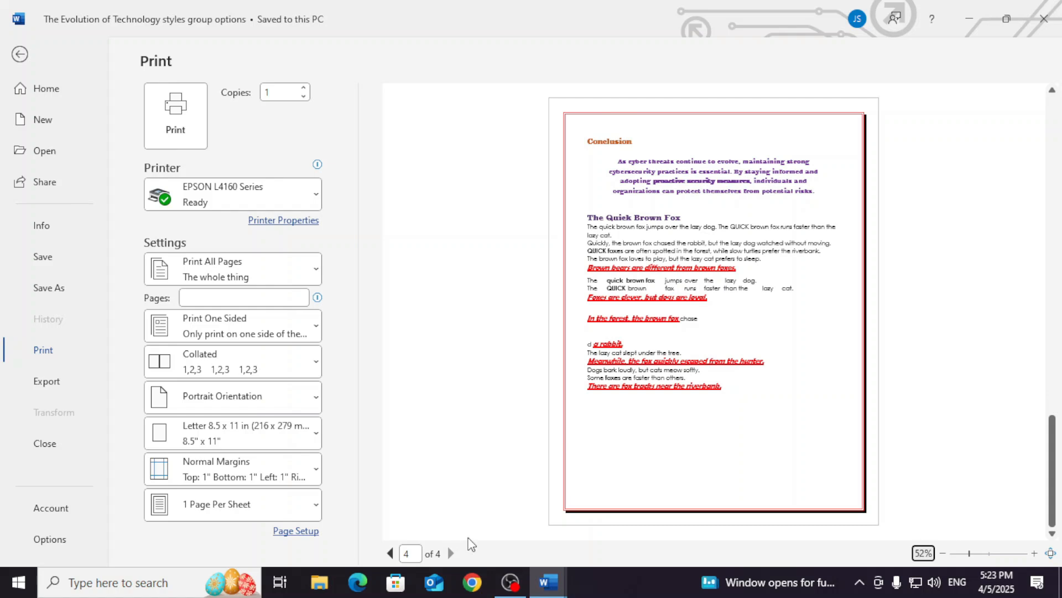
left_click(390, 553)
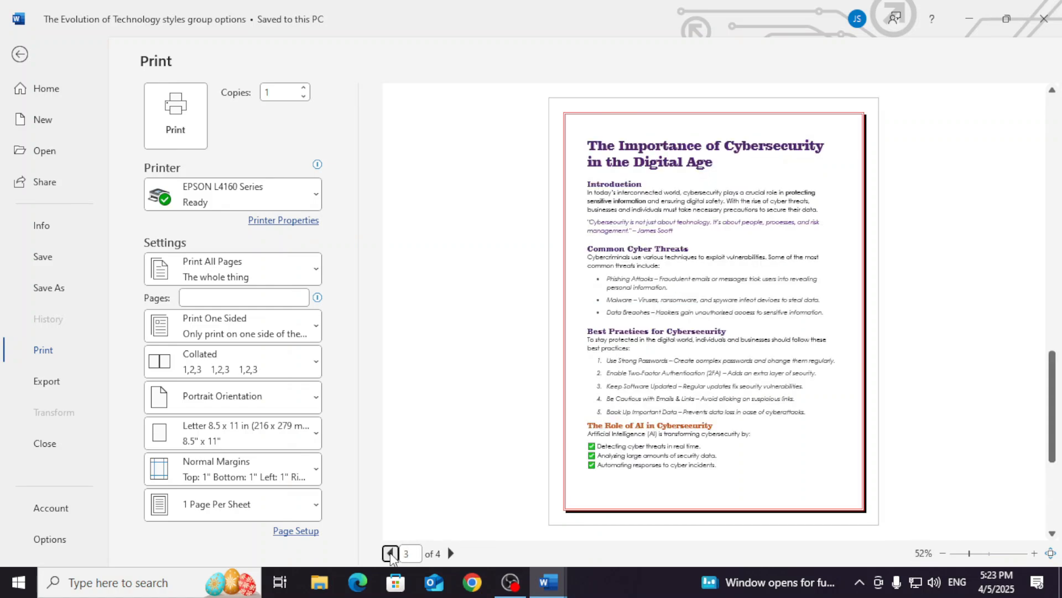
left_click(390, 553)
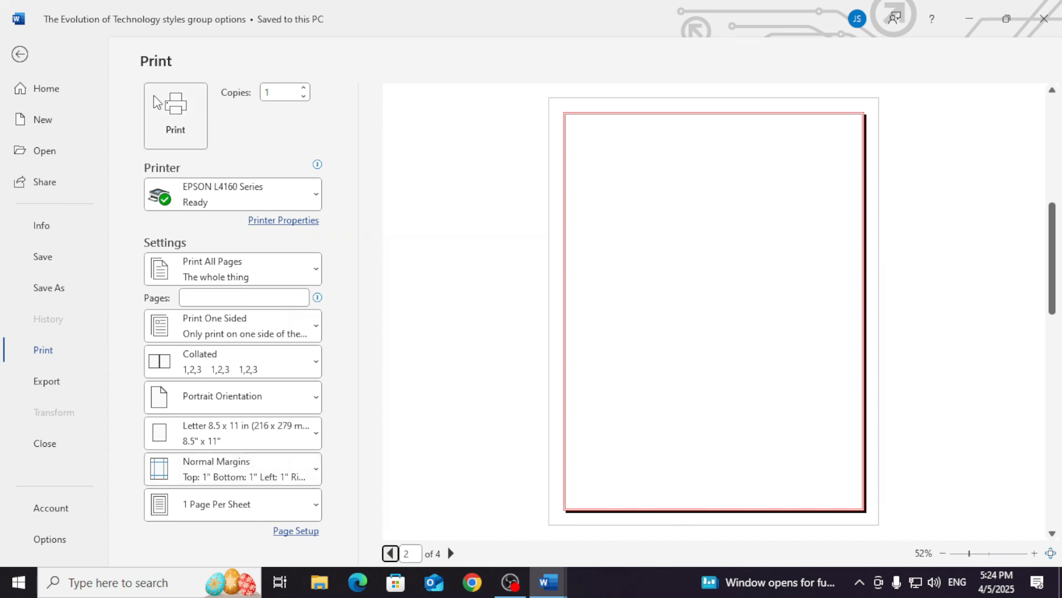
left_click(20, 55)
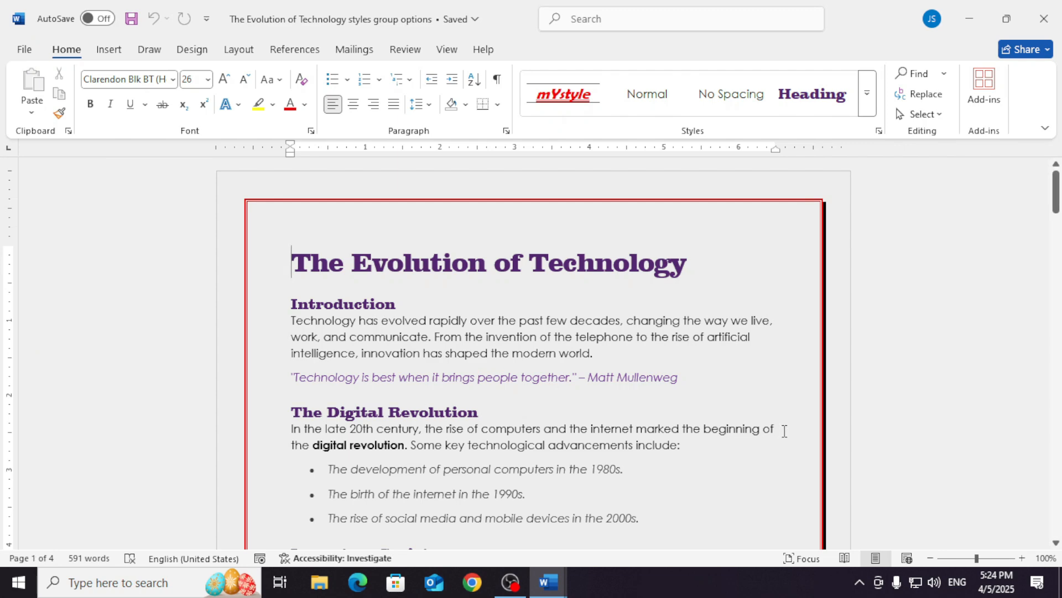
- Delete the blank page between the technology article and "The Importance of Cybersecurity in the Digital Age"
scroll(784, 431, "down", 15)
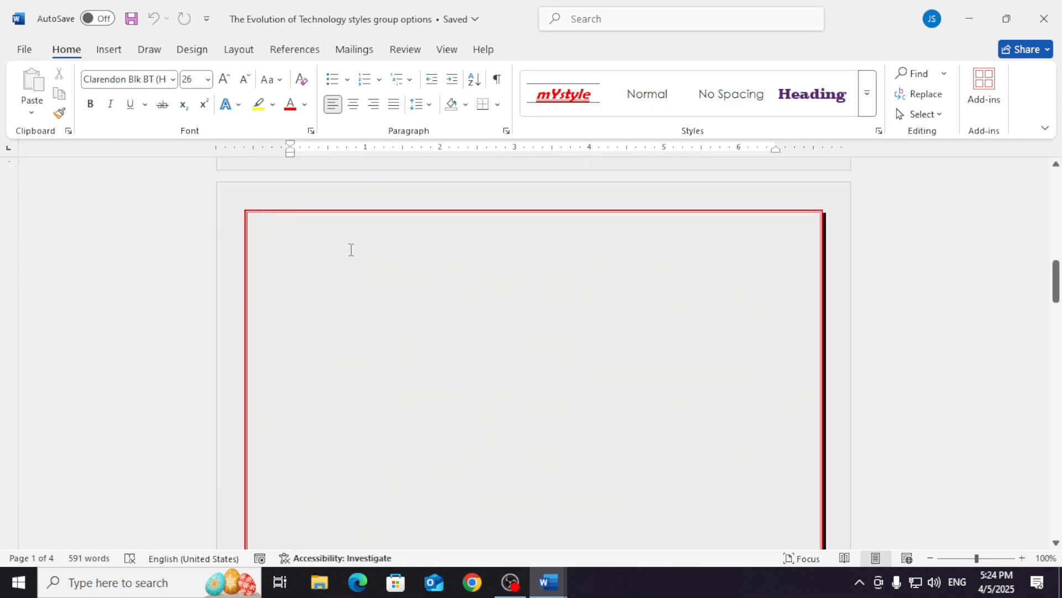
left_click(351, 249)
key("Delete")
key("Delete")
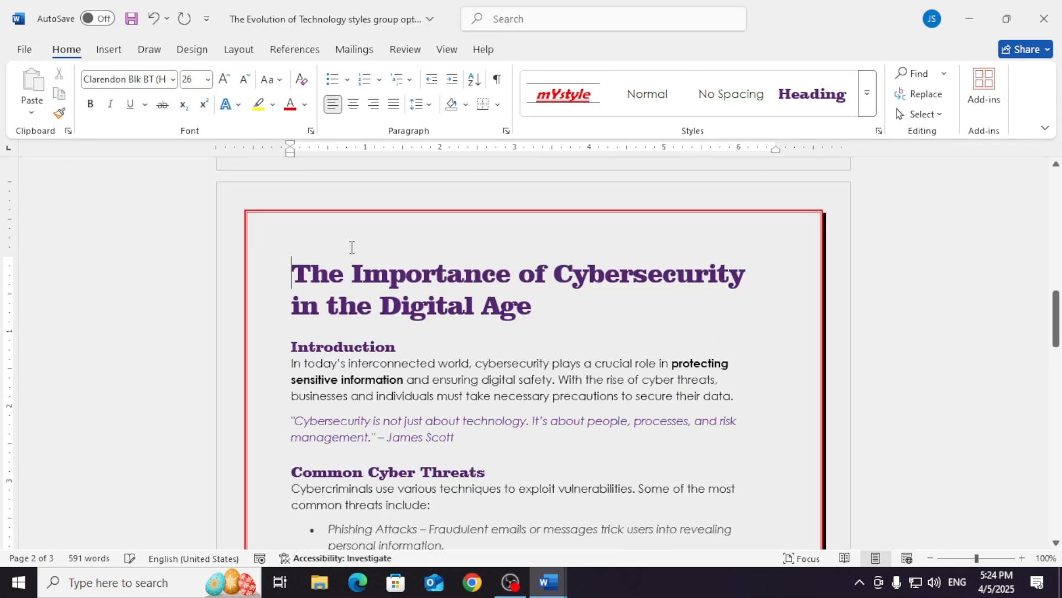
- Review the document from the first page to the last, checking where each article and section starts
scroll(517, 271, "up", 5)
scroll(520, 273, "up", 10)
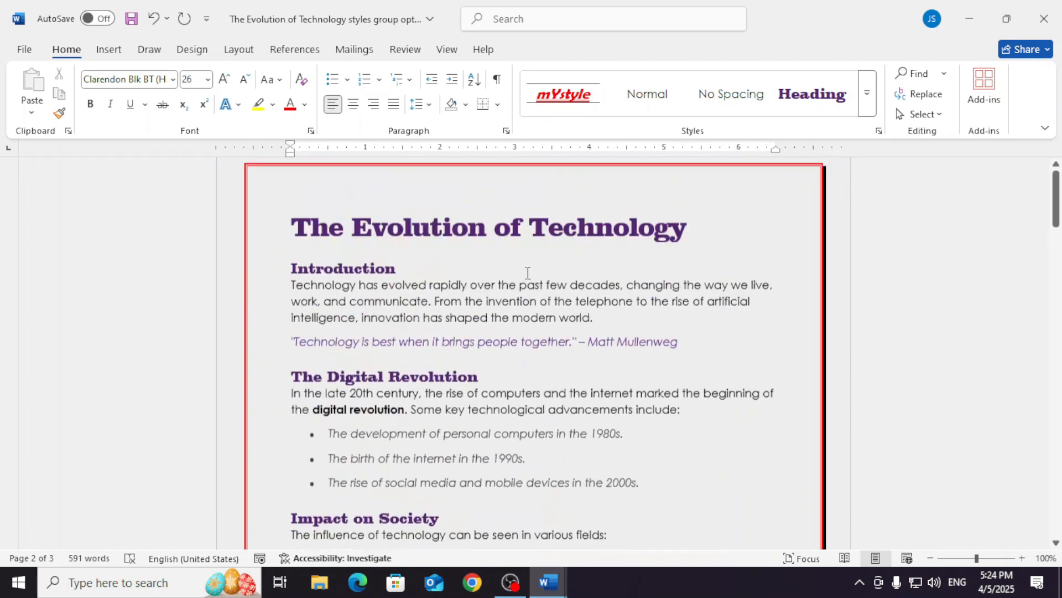
scroll(528, 274, "down", 7)
scroll(528, 273, "down", 15)
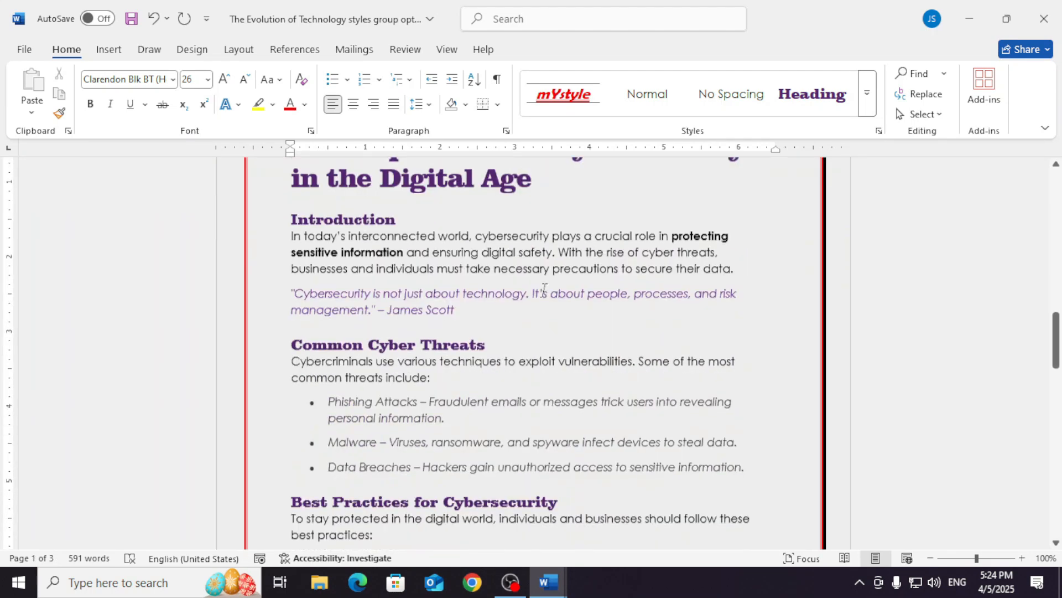
scroll(543, 291, "down", 10)
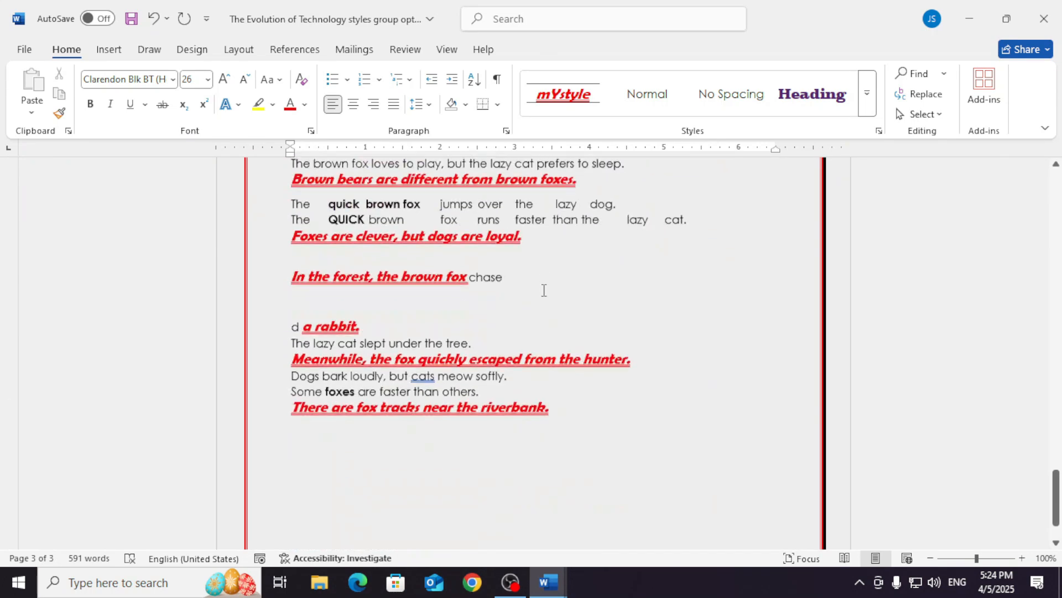
scroll(544, 290, "up", 9)
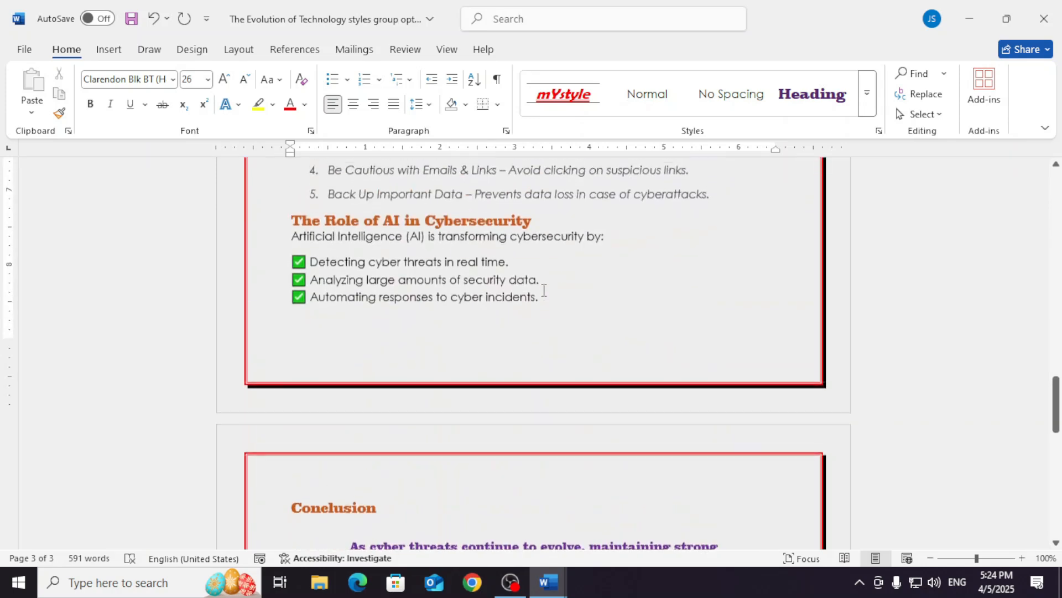
scroll(426, 244, "down", 6)
scroll(427, 244, "up", 12)
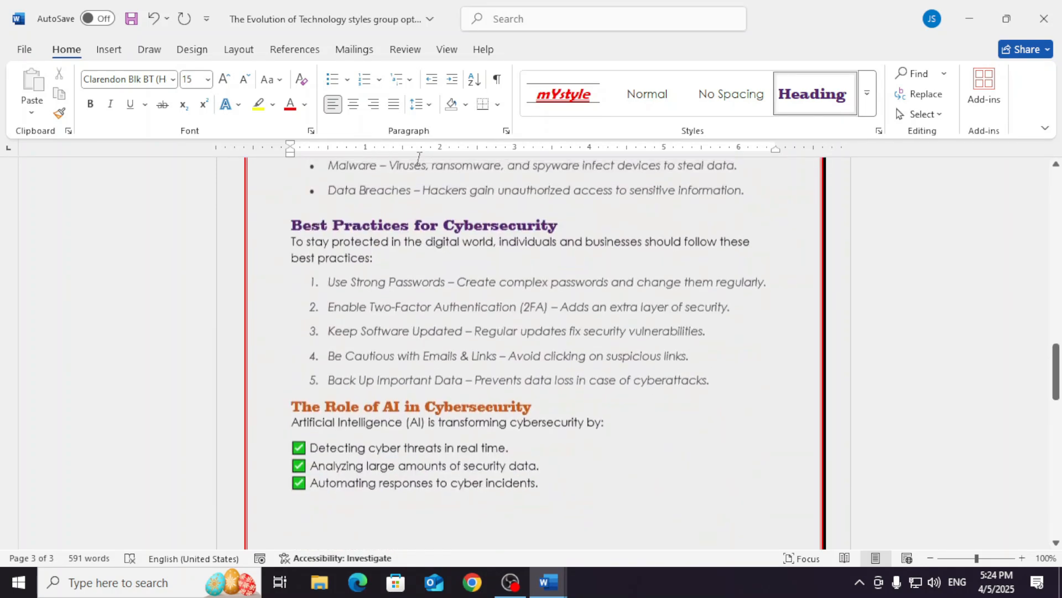
scroll(440, 242, "down", 12)
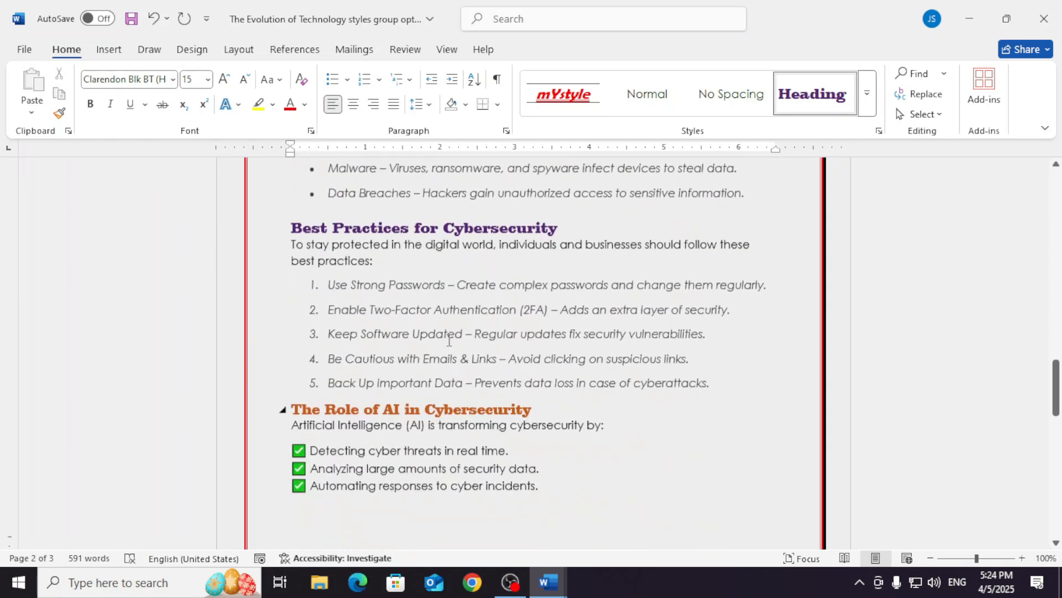
scroll(458, 360, "down", 1)
- Insert a page break on the empty line before the heading "The Quick Brown Fox"
left_click(483, 285)
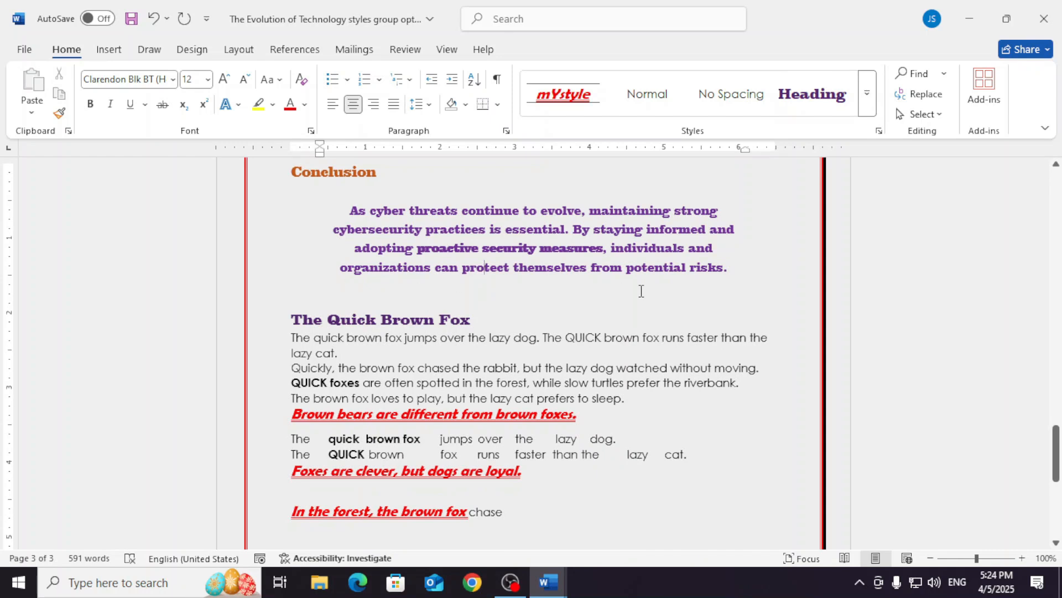
left_click_drag(292, 319, 552, 524)
left_click(471, 320)
left_click(341, 320)
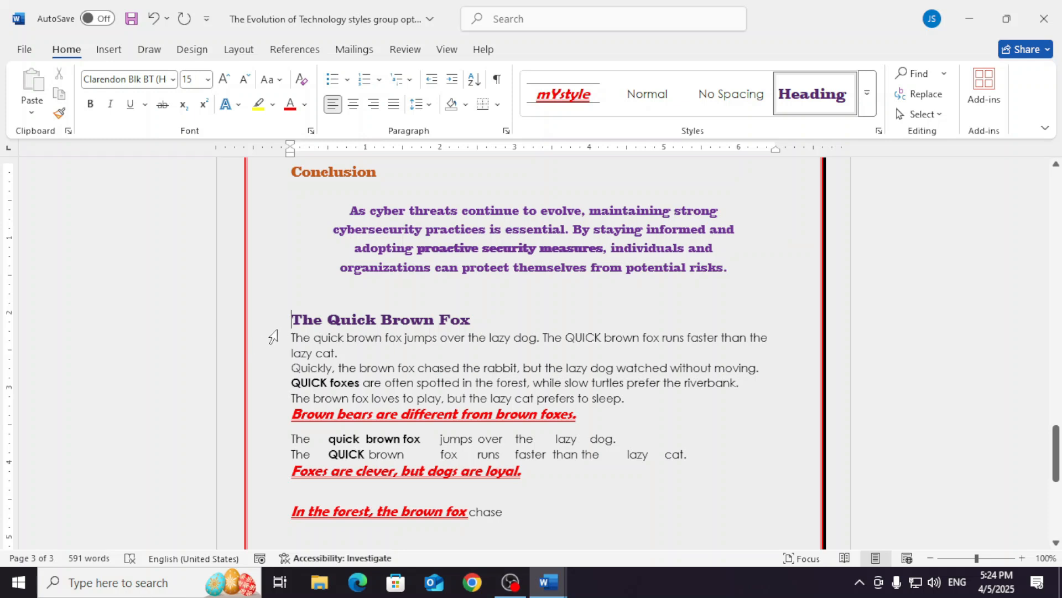
left_click(104, 50)
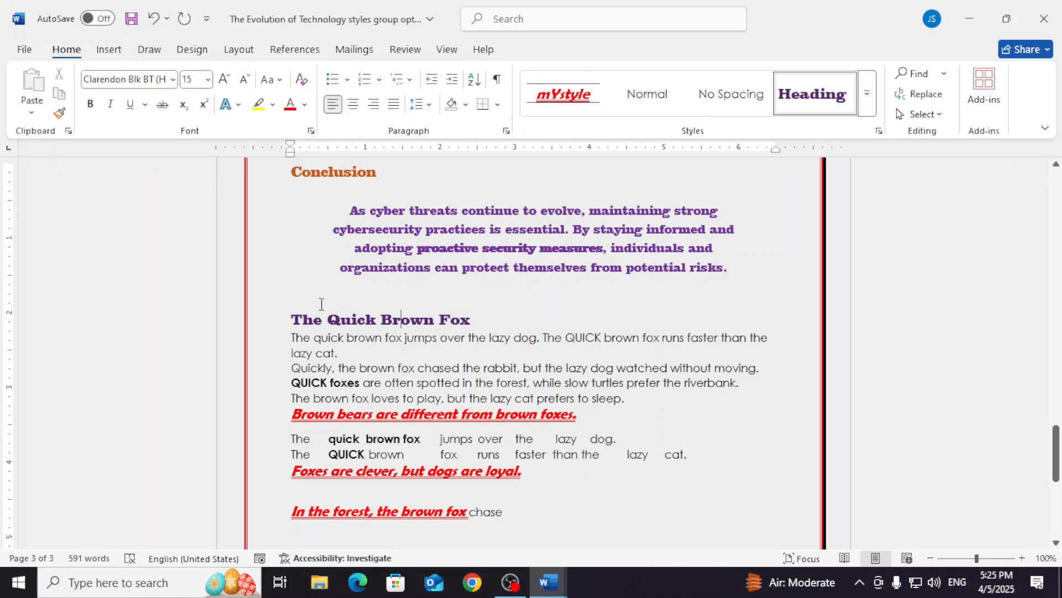
left_click(287, 299)
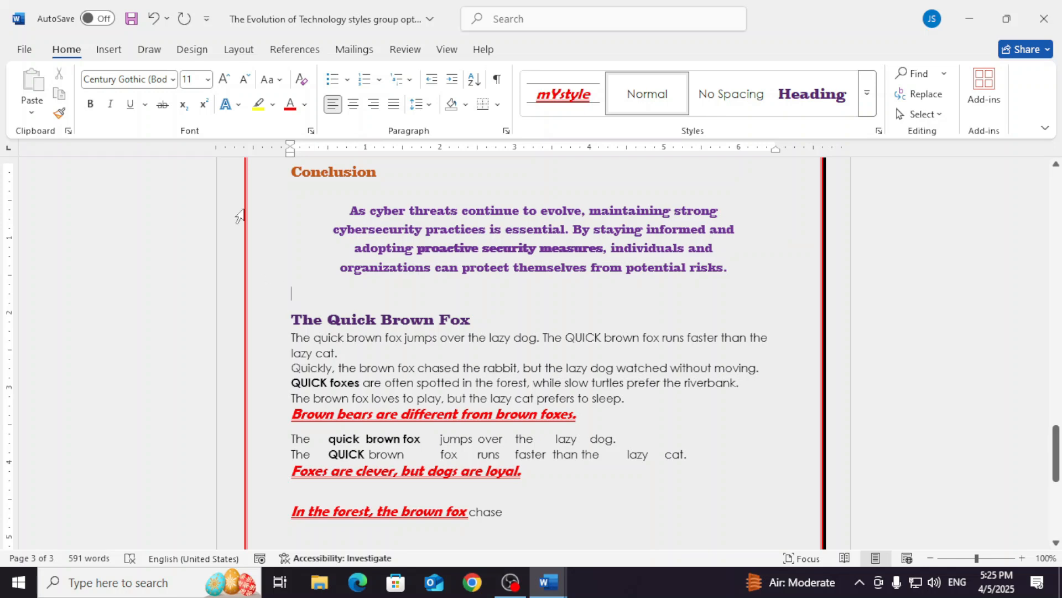
left_click(241, 51)
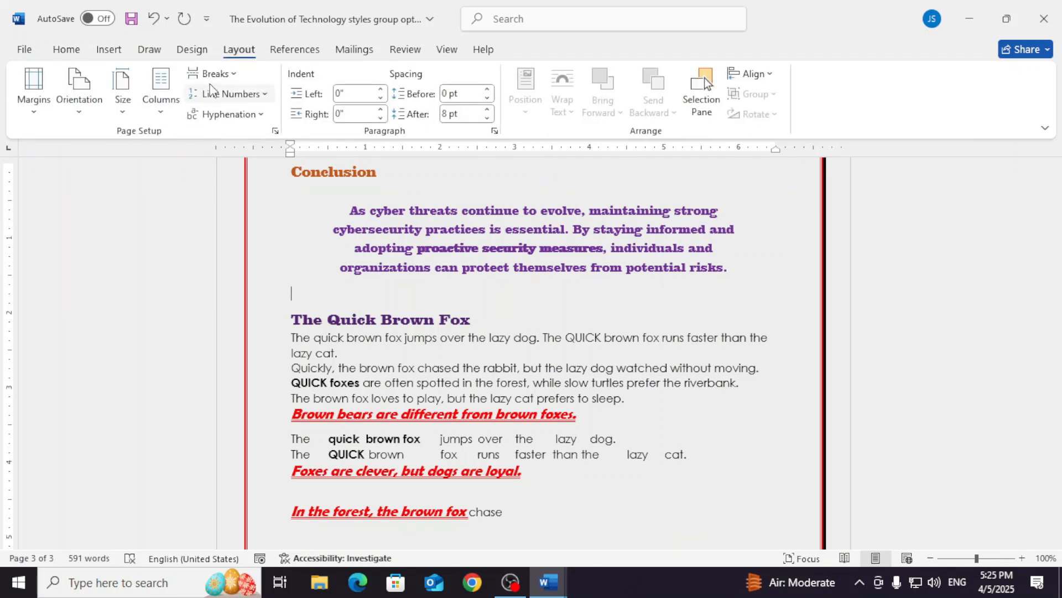
left_click(227, 77)
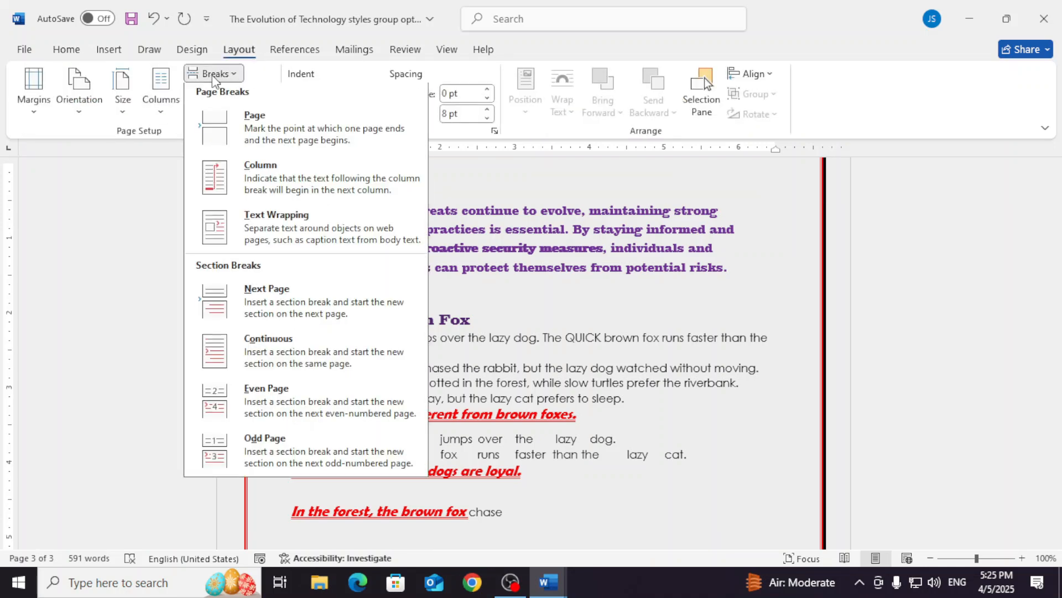
left_click(230, 124)
- Examine the page division around the Conclusion and "The Quick Brown Fox", and check the preceding pages back to the document's start
scroll(379, 315, "up", 6)
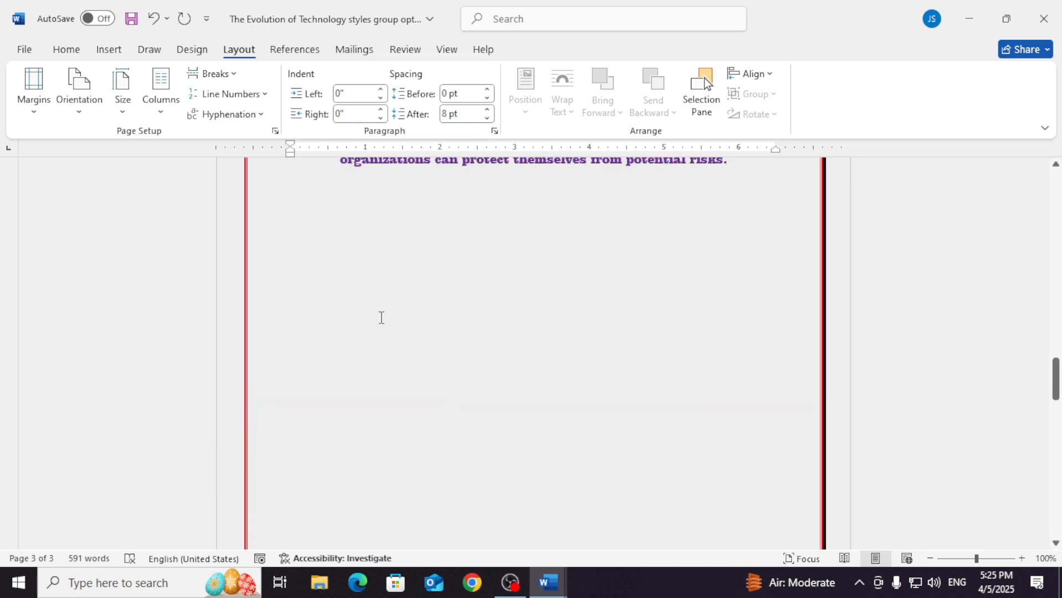
scroll(426, 374, "down", 10)
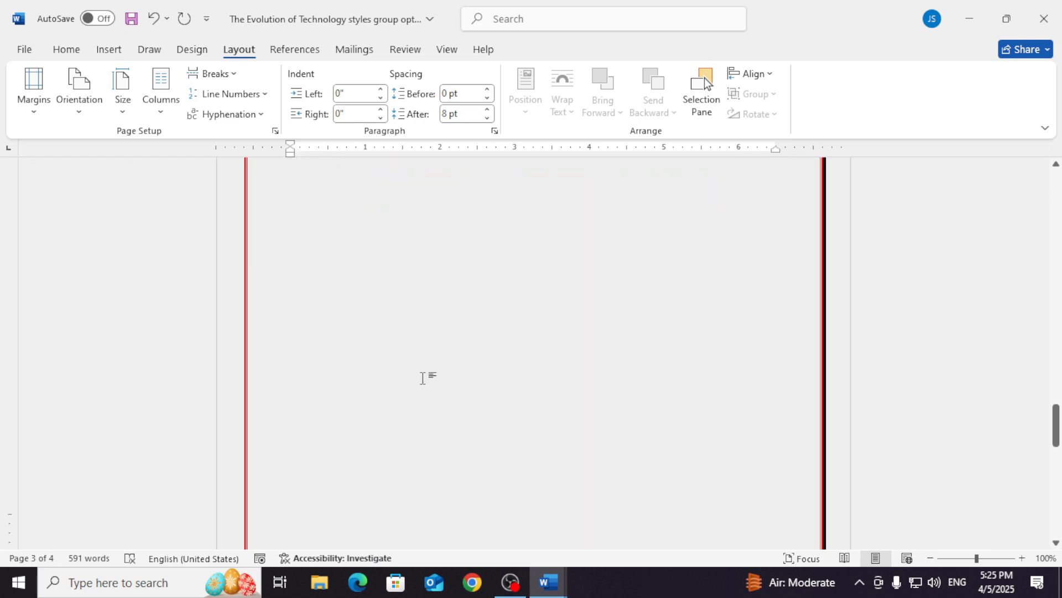
scroll(425, 371, "down", 1)
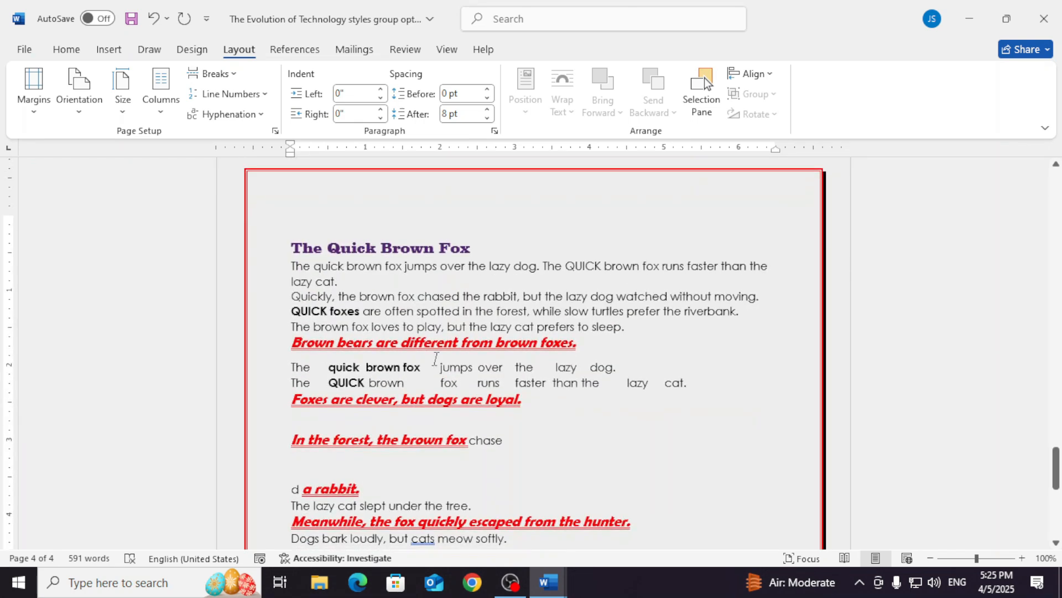
scroll(491, 415, "up", 4)
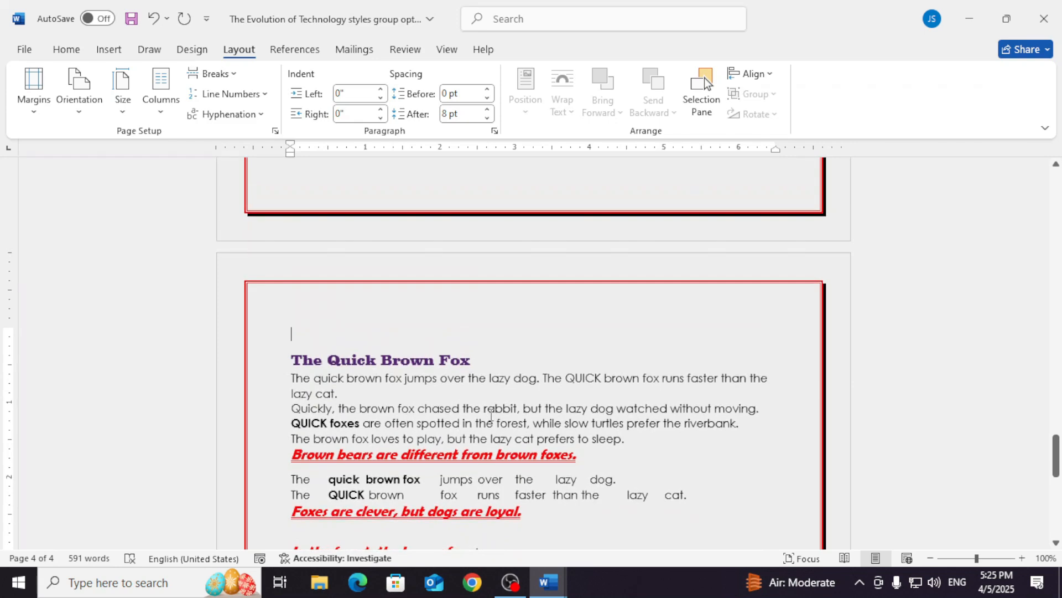
scroll(491, 415, "up", 12)
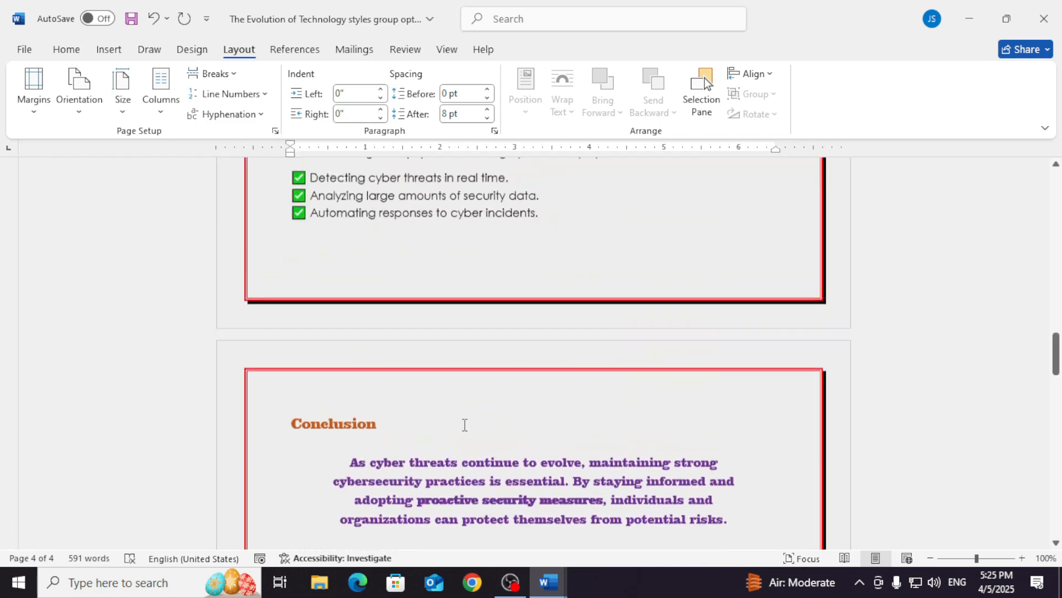
scroll(464, 424, "down", 4)
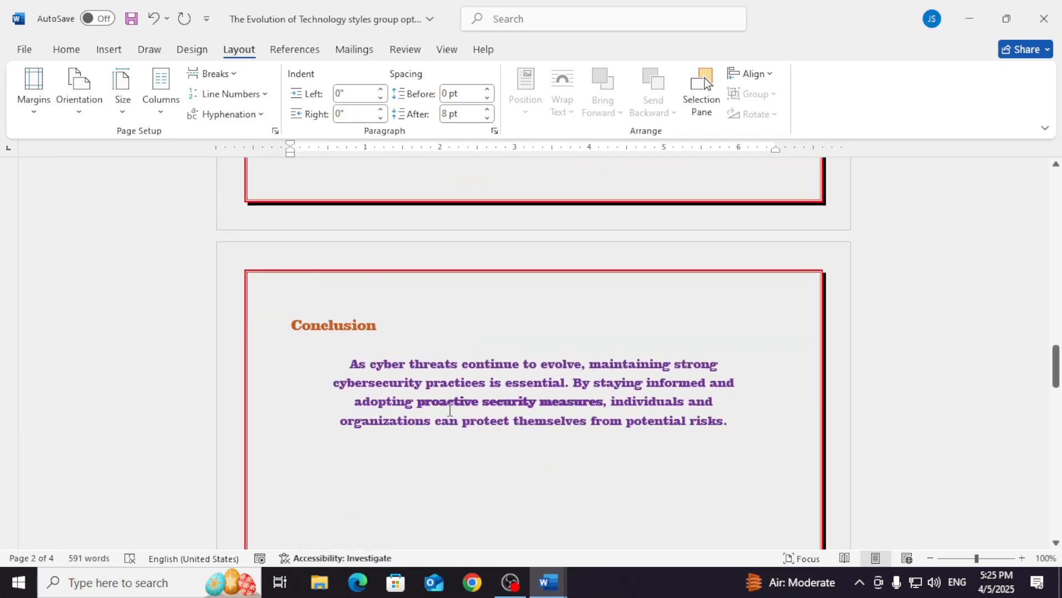
scroll(449, 410, "down", 3)
scroll(493, 350, "up", 7)
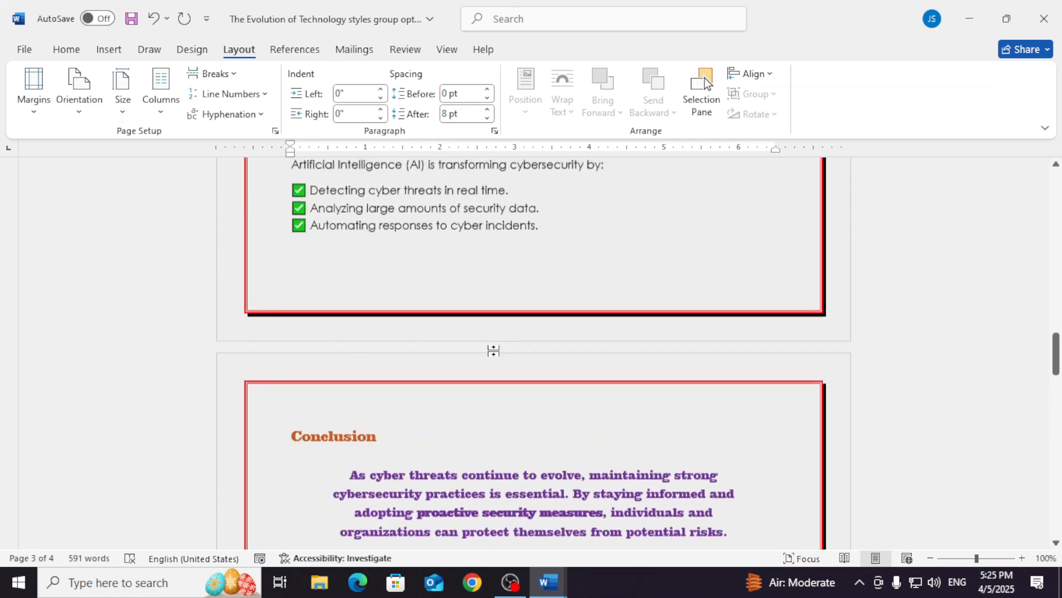
scroll(493, 351, "up", 15)
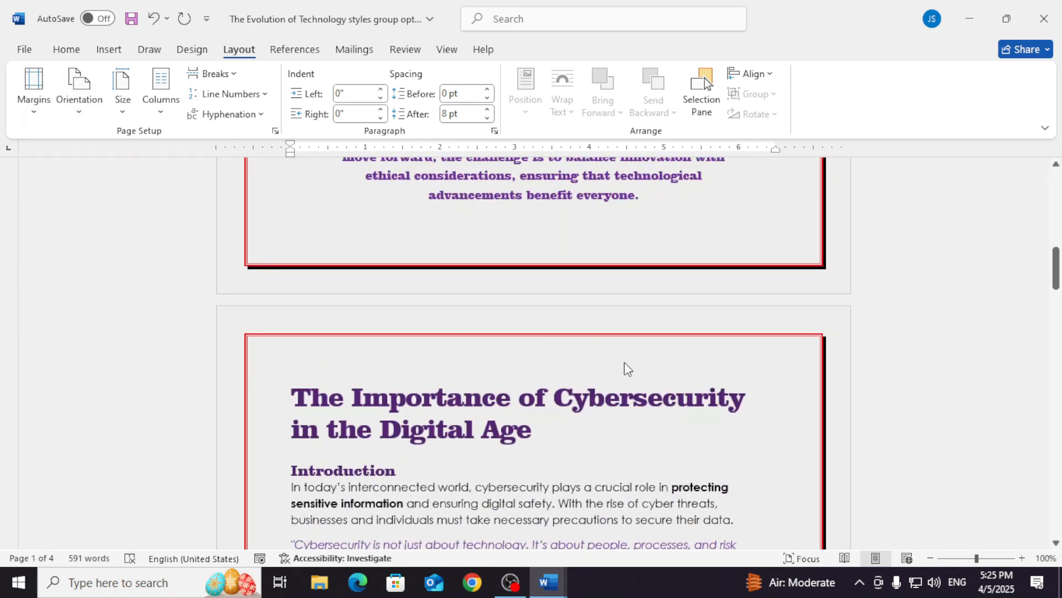
scroll(742, 526, "up", 10)
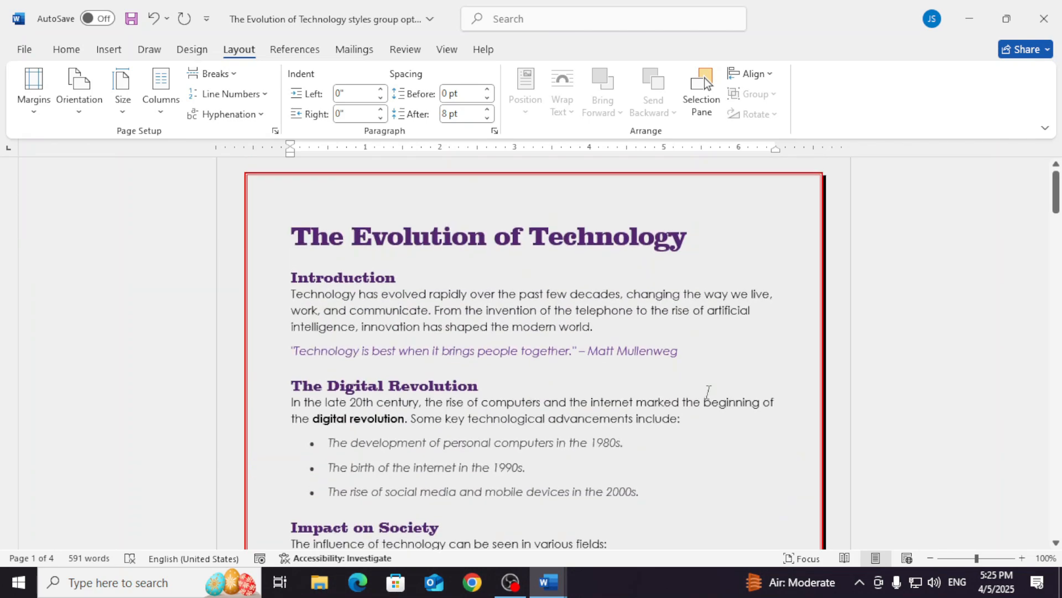
scroll(708, 391, "up", 1)
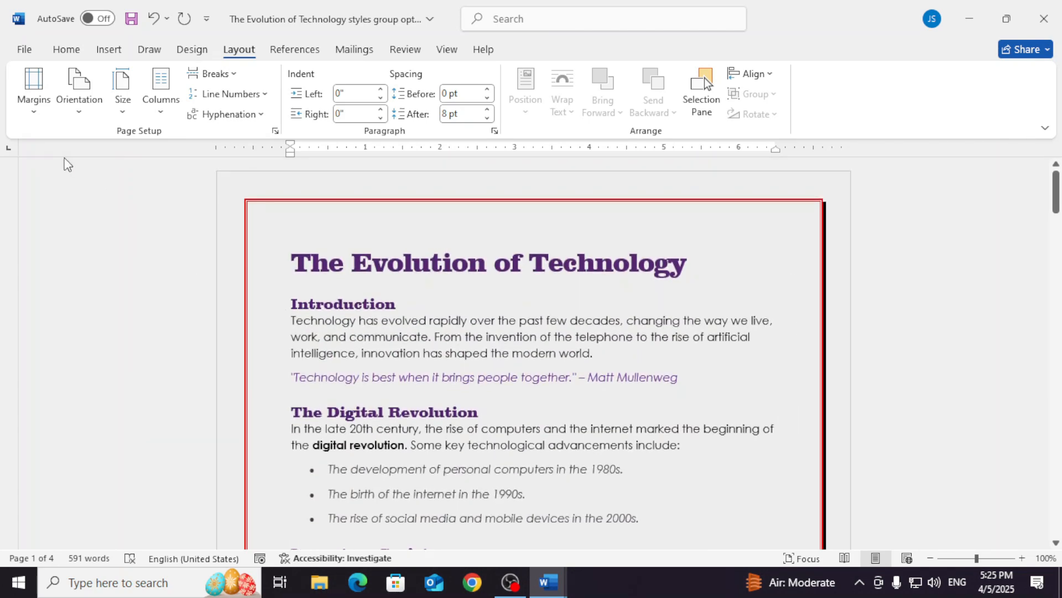
- Preview the revised document for printing and go back to its first page
left_click(25, 49)
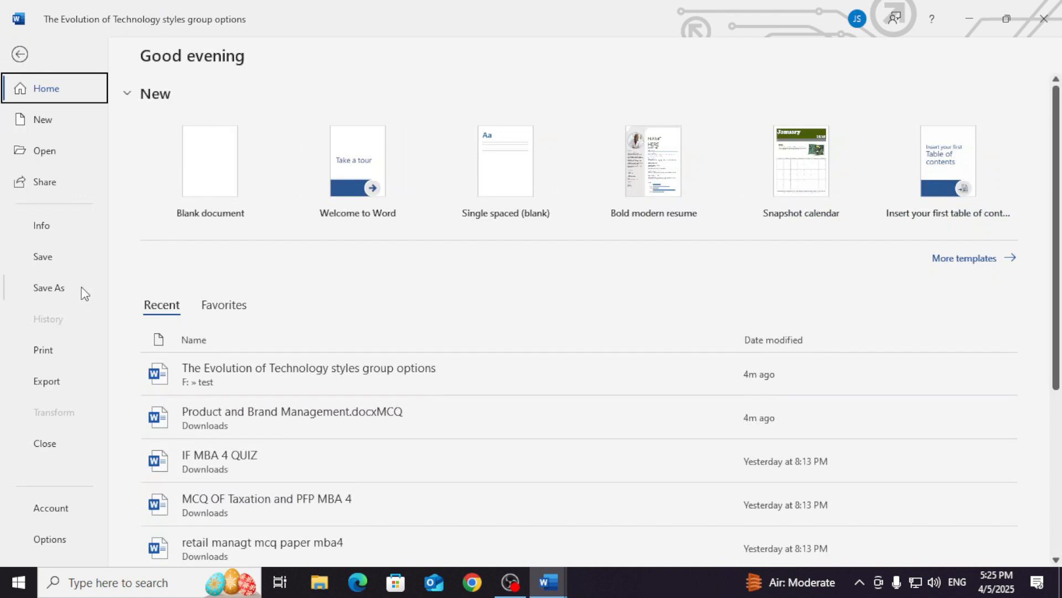
left_click(56, 350)
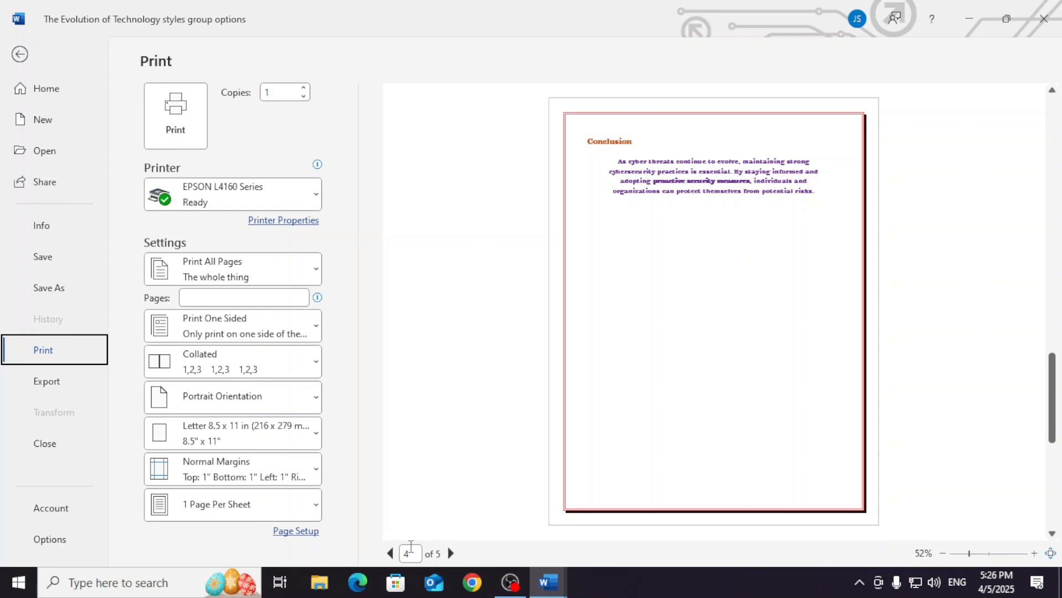
double_click(391, 552)
left_click(391, 552)
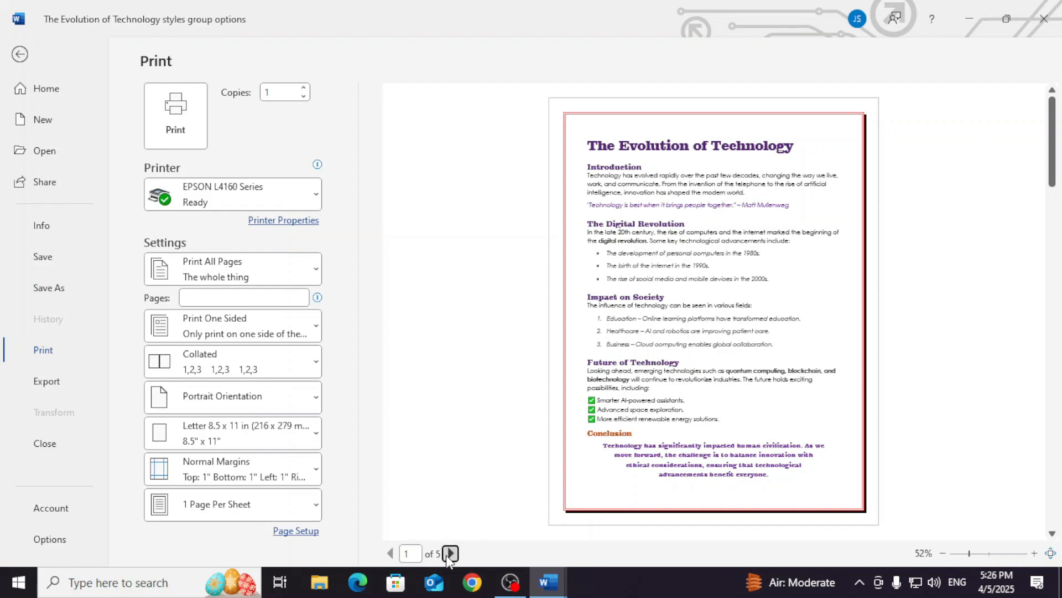
- Page through the print preview to the last page, and go back over the Conclusion page to page 2
left_click(447, 554)
left_click(447, 554)
left_click(450, 554)
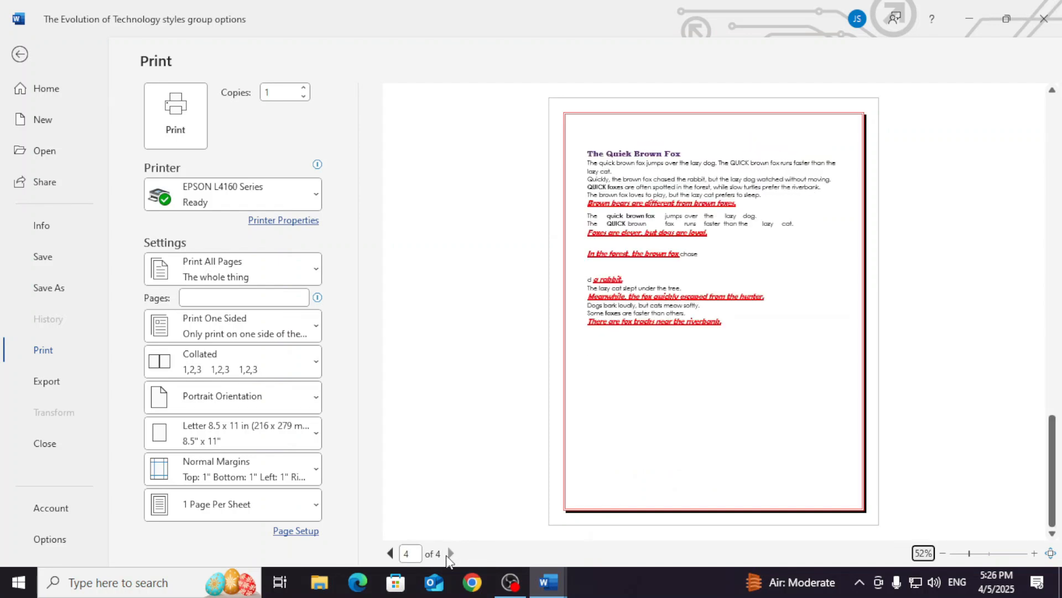
left_click(391, 553)
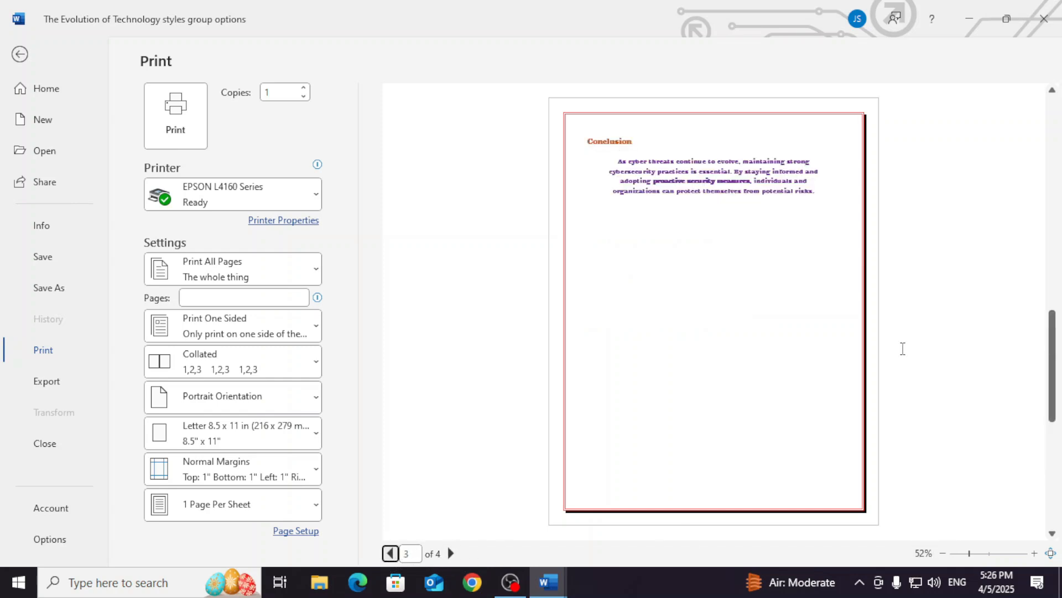
left_click_drag(1053, 360, 1059, 198)
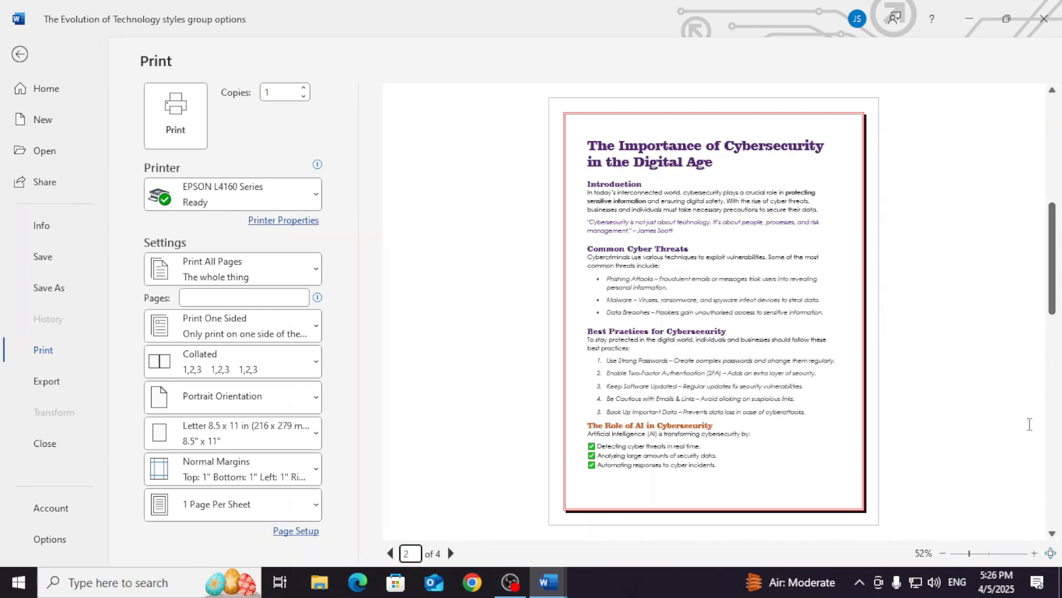
- Inspect page 2 of the preview at several magnifications, including a two-page view, finishing at 75%
left_click(986, 554)
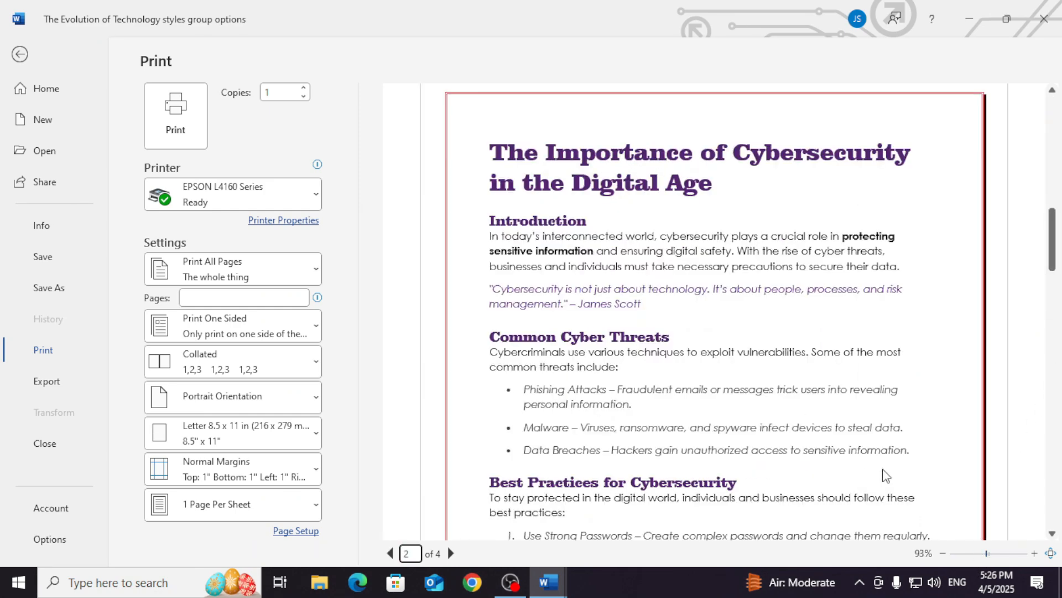
left_click(997, 554)
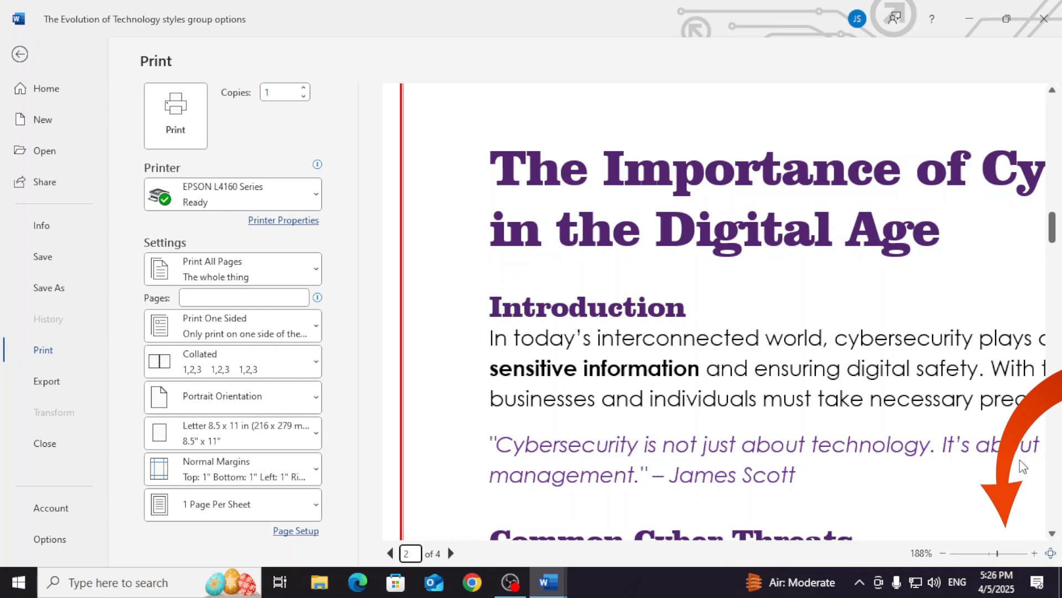
left_click(1016, 554)
left_click_drag(1006, 555, 966, 555)
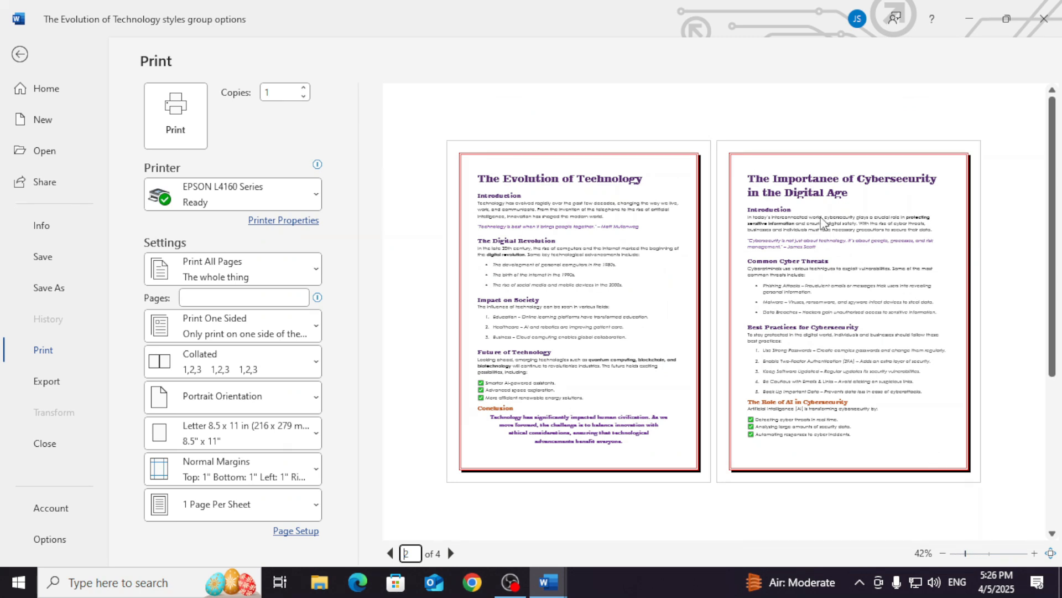
left_click(977, 553)
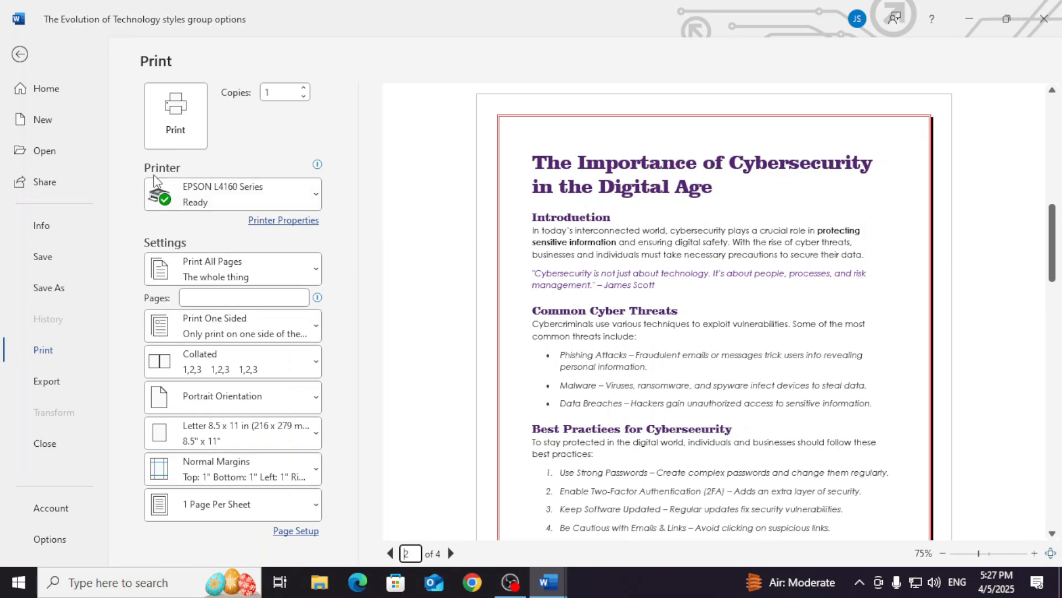
- Switch the printer to Fax and set it back to EPSON L4160 Series
mouse_move(163, 191)
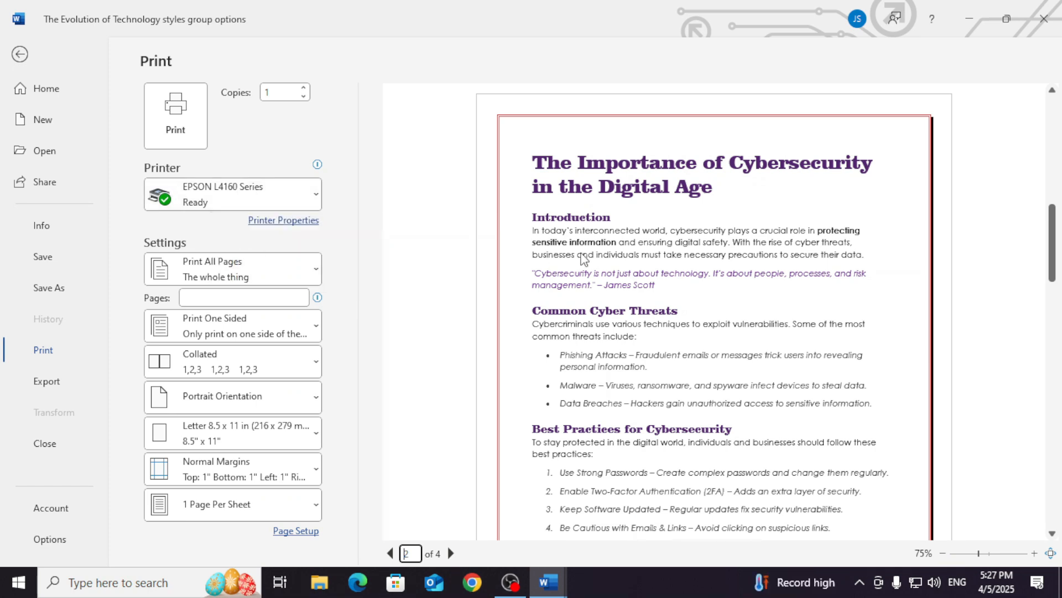
mouse_move(285, 201)
left_click(313, 197)
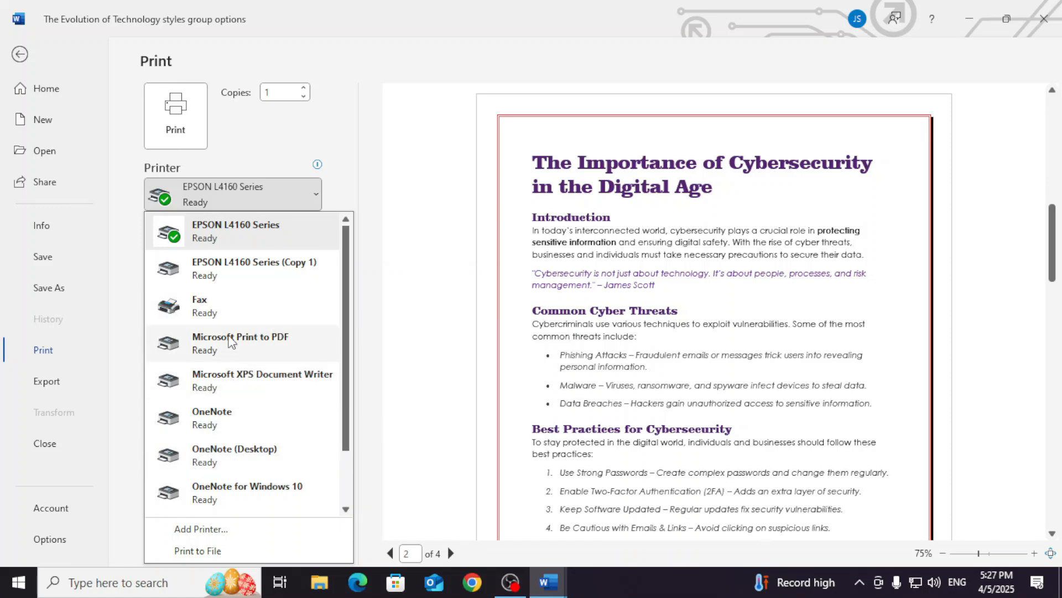
left_click(234, 301)
left_click(302, 198)
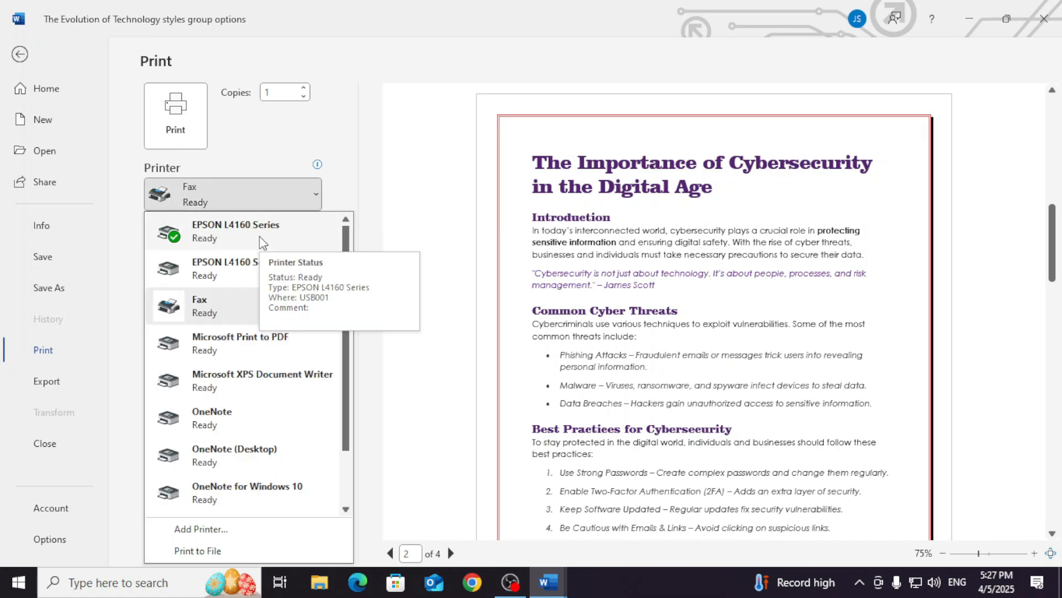
left_click(223, 270)
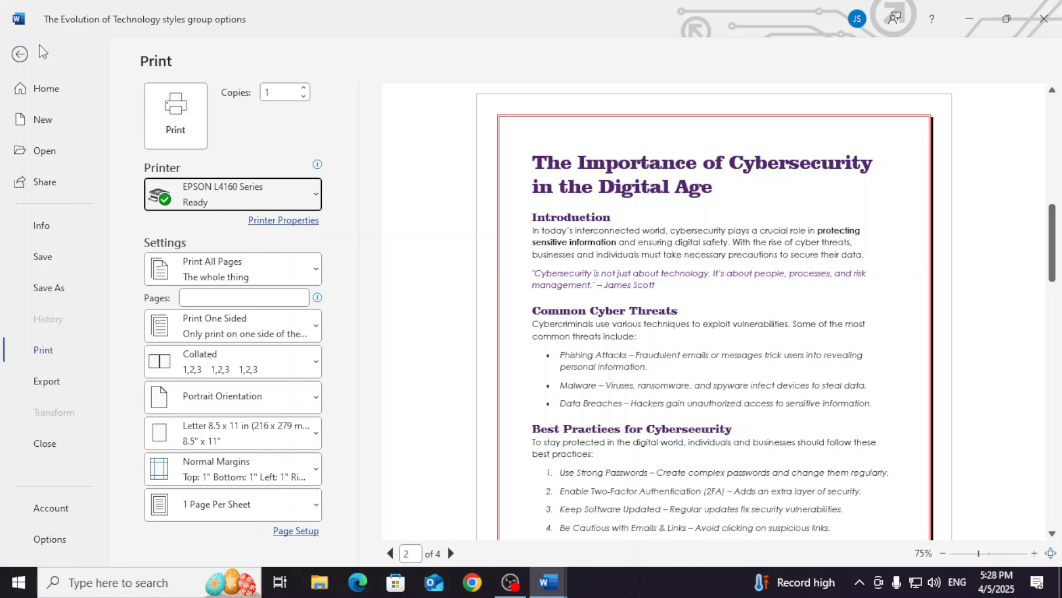
- Close the print preview and reopen it from the document
left_click(21, 53)
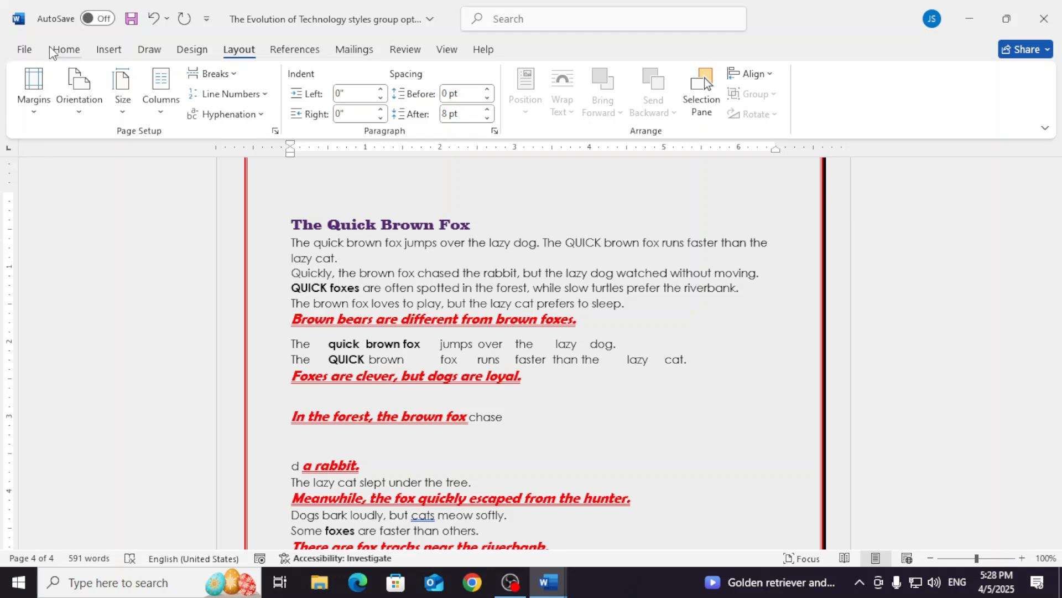
left_click(30, 50)
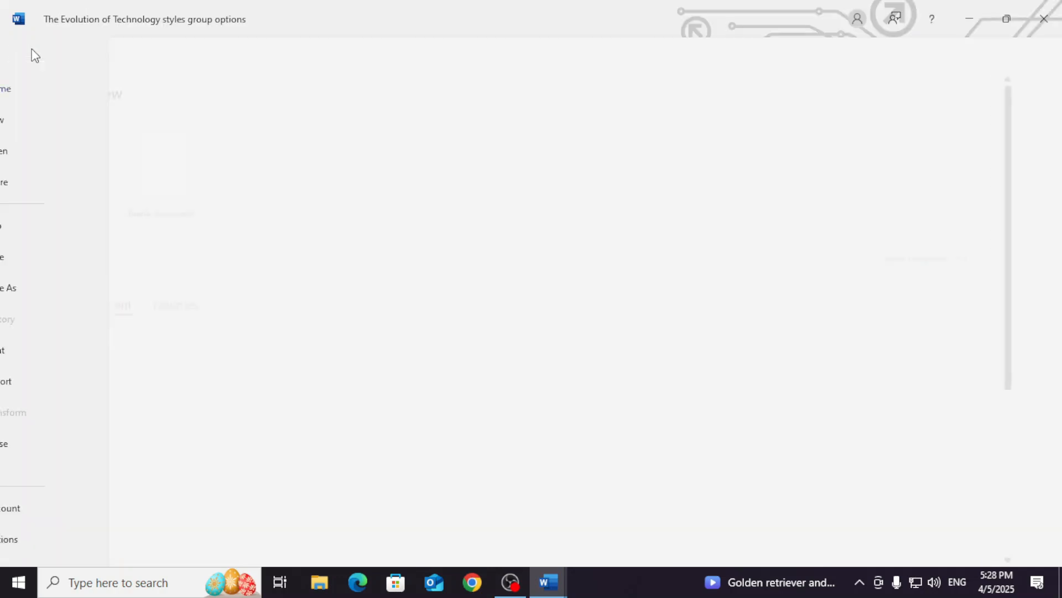
key("Escape")
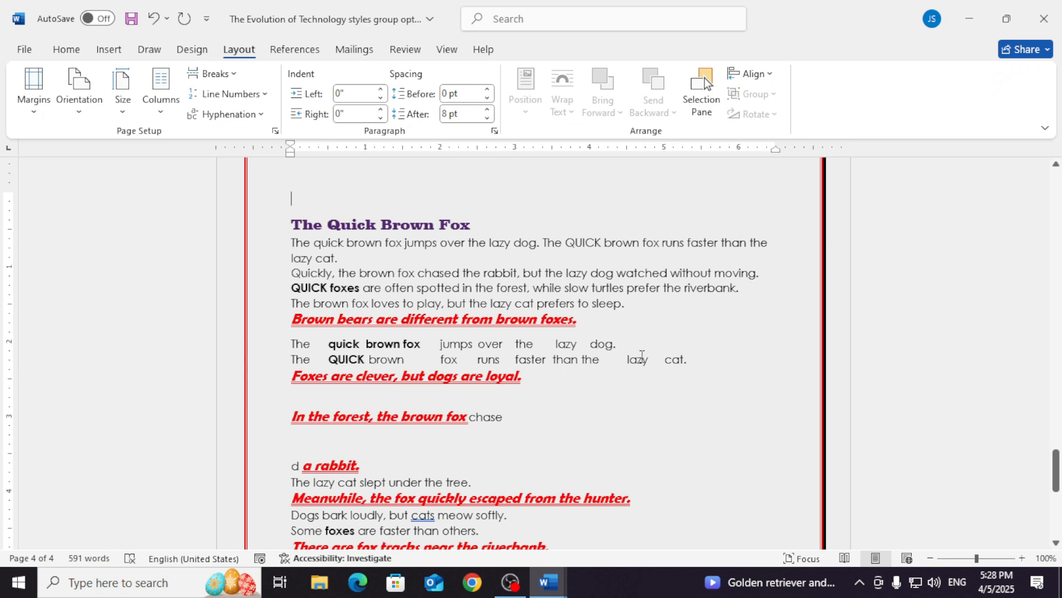
key("ctrl+p")
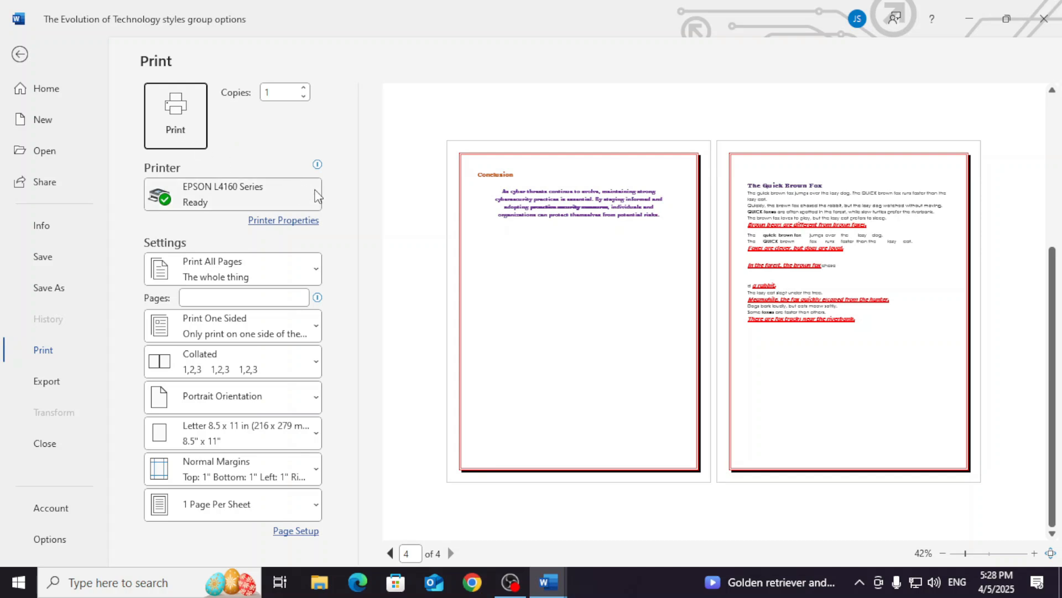
mouse_move(317, 196)
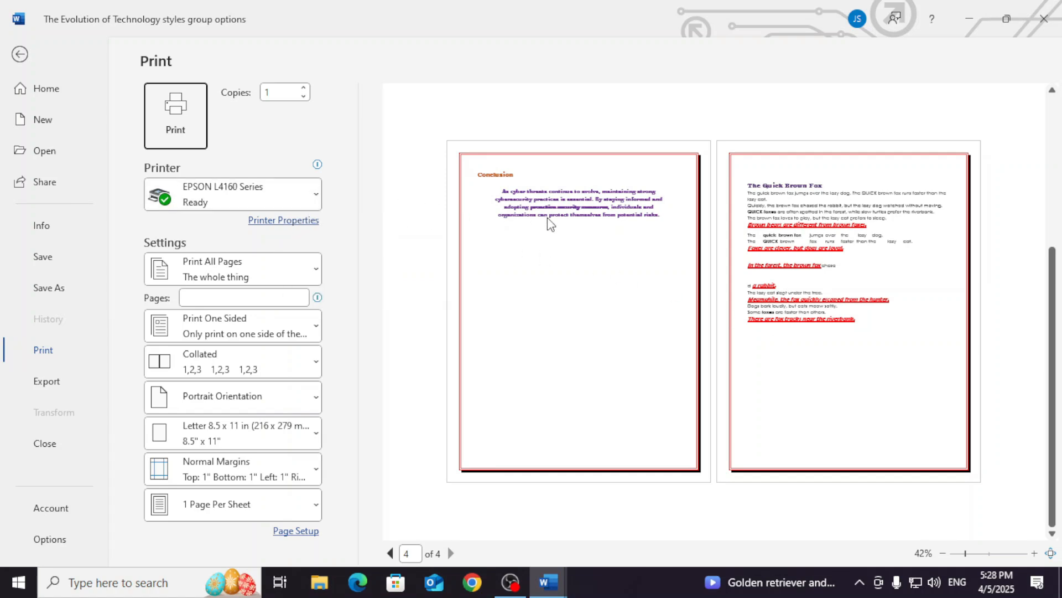
- Print the whole document with Microsoft Print to PDF, saving the output as p1 in the Documents folder
left_click(251, 190)
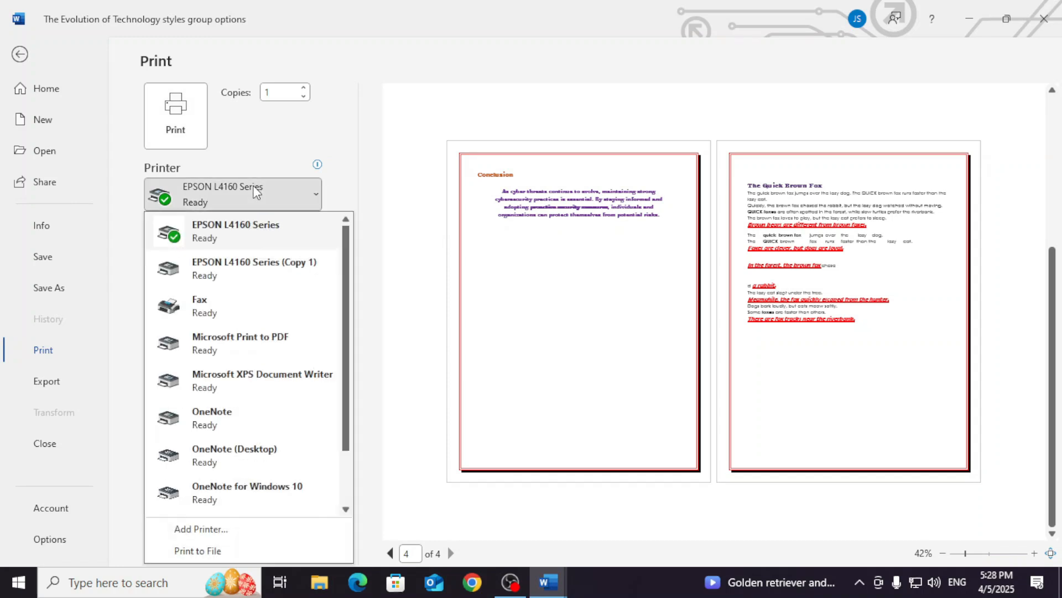
left_click(279, 343)
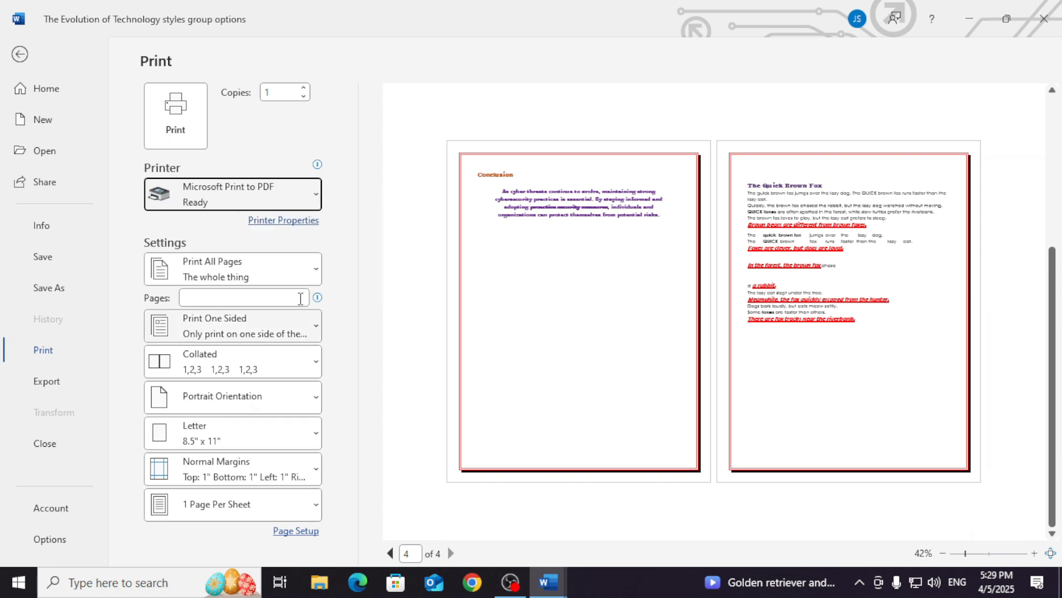
left_click(191, 128)
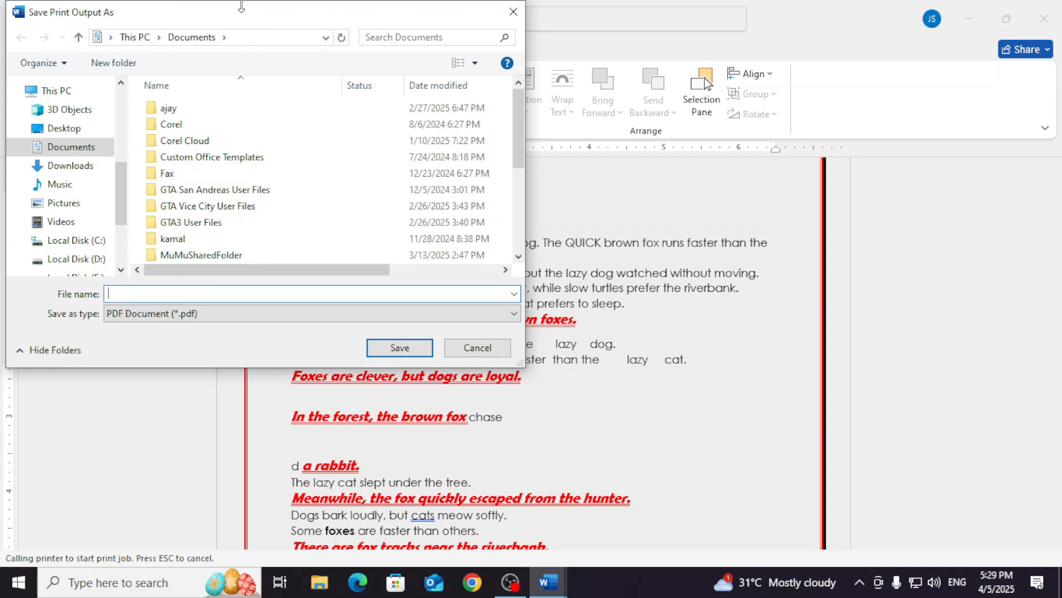
left_click_drag(238, 21, 535, 71)
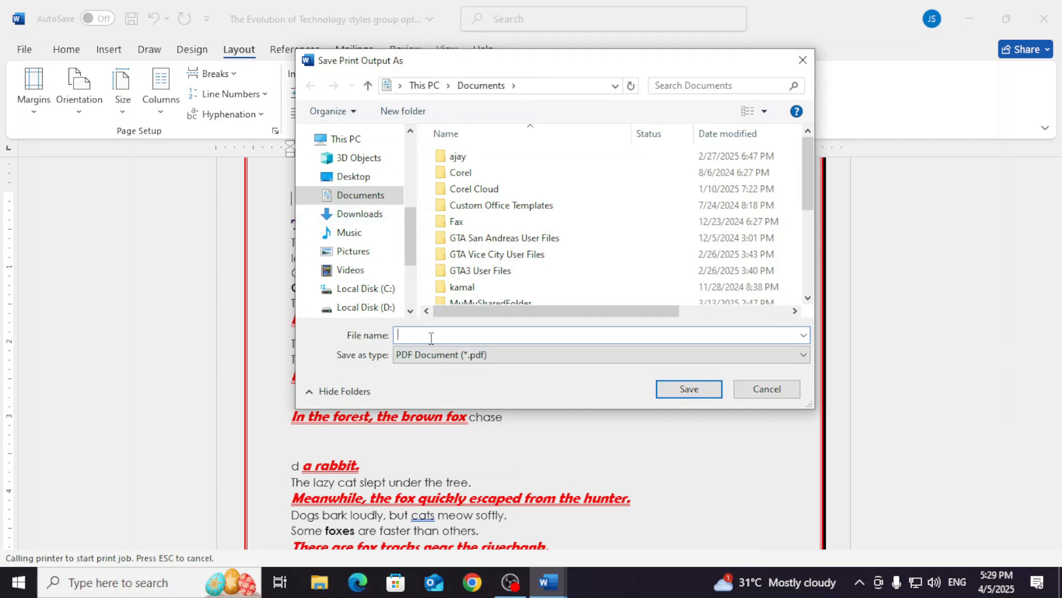
type("p1")
left_click(672, 387)
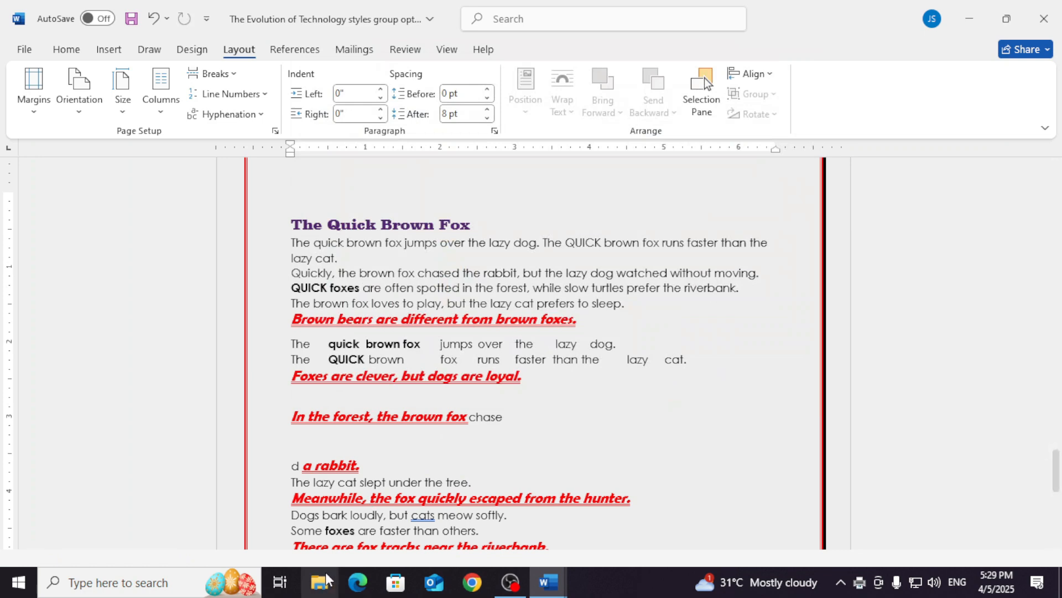
- Open the p1 PDF from the recent files in File Explorer, review it through its last page, and close it
left_click(321, 587)
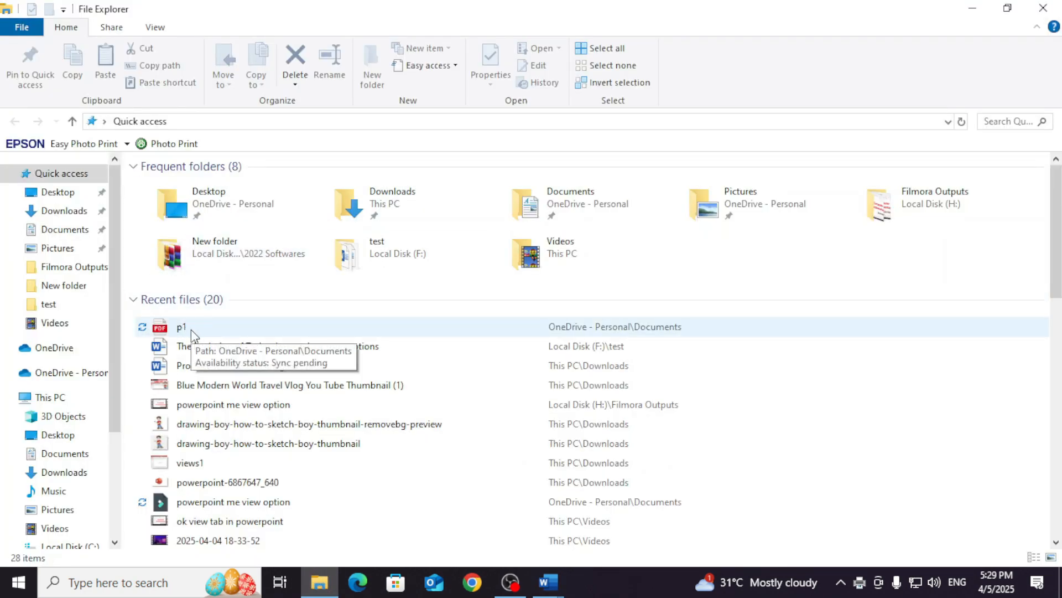
double_click(191, 330)
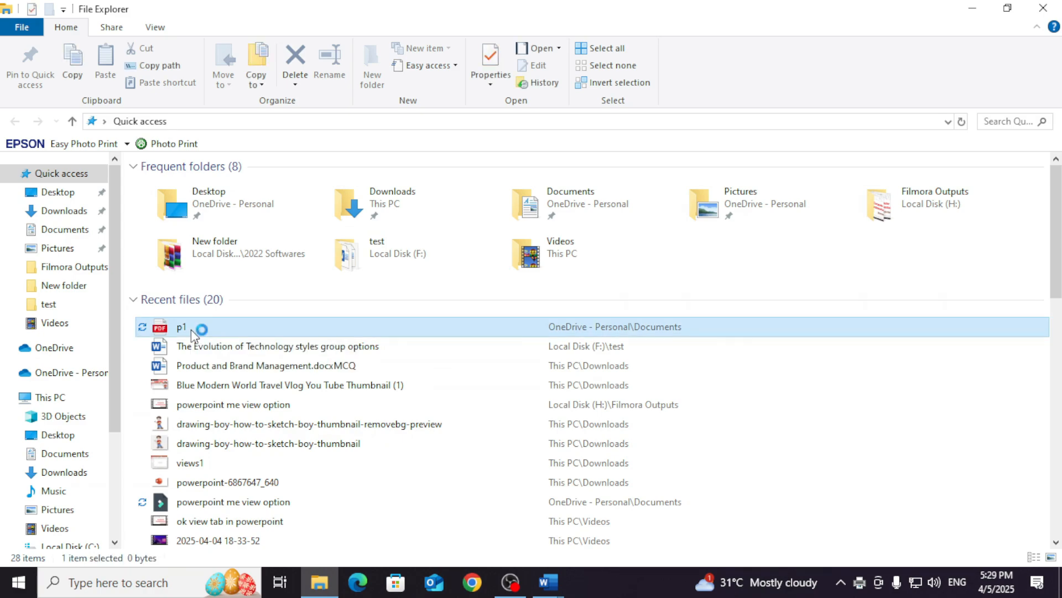
scroll(576, 273, "down", 15)
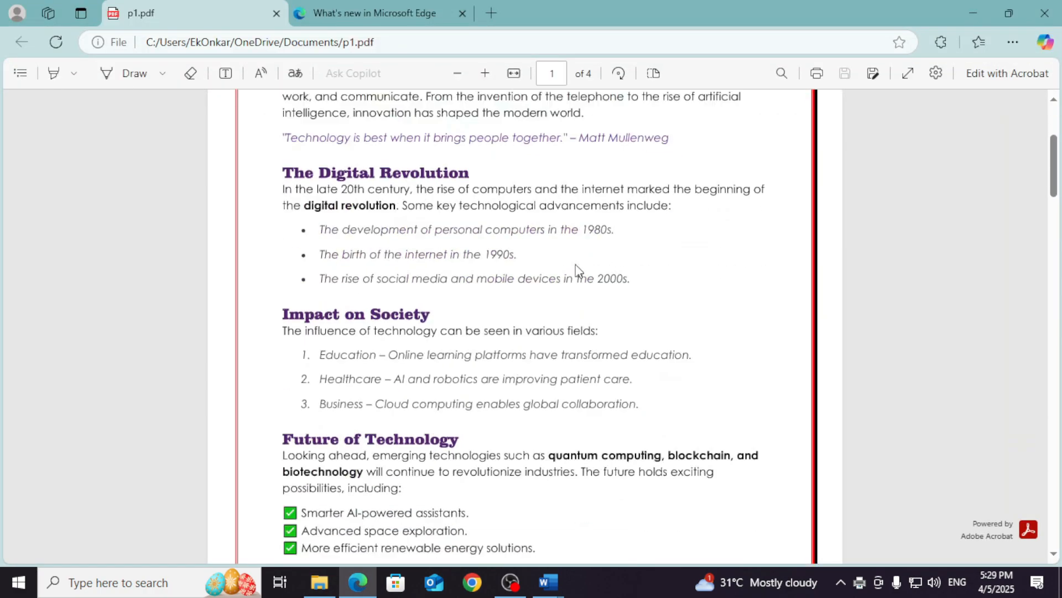
scroll(579, 273, "down", 20)
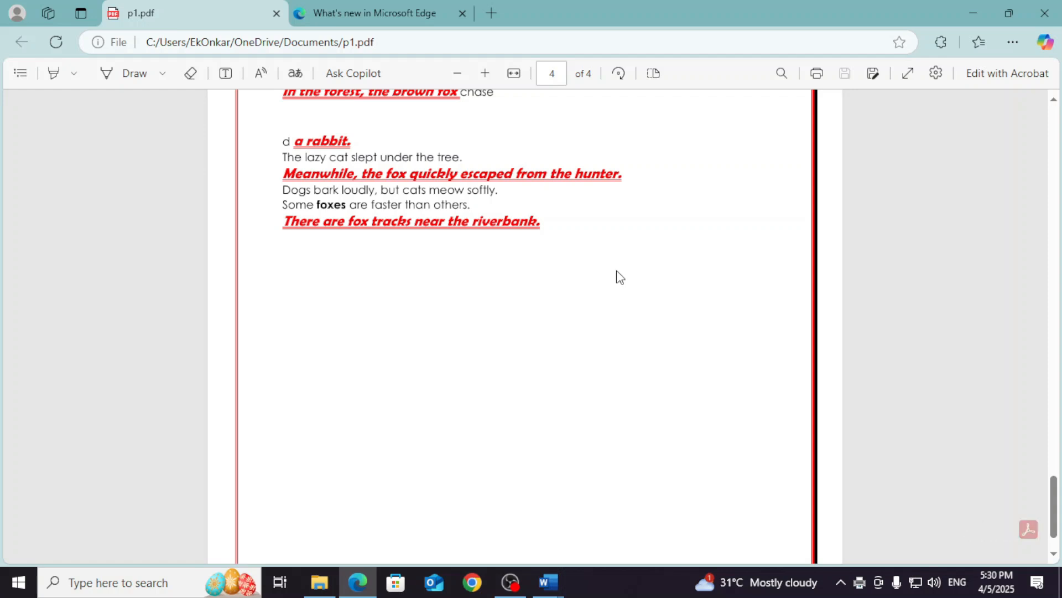
left_click(1046, 14)
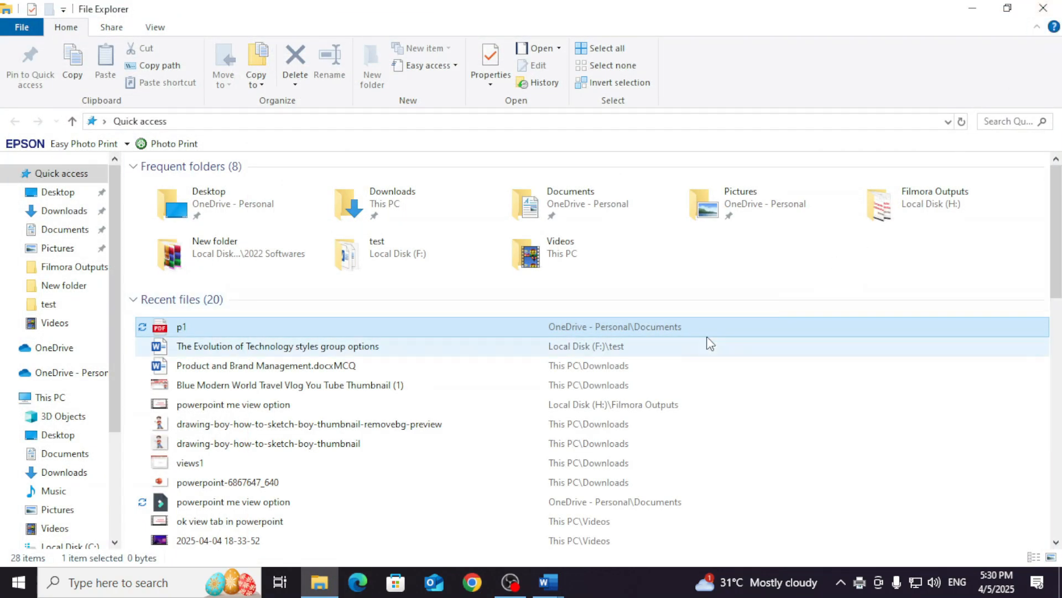
- Switch back to Word and set the document to print only the current page with Microsoft Print to PDF
left_click(550, 581)
left_click(616, 517)
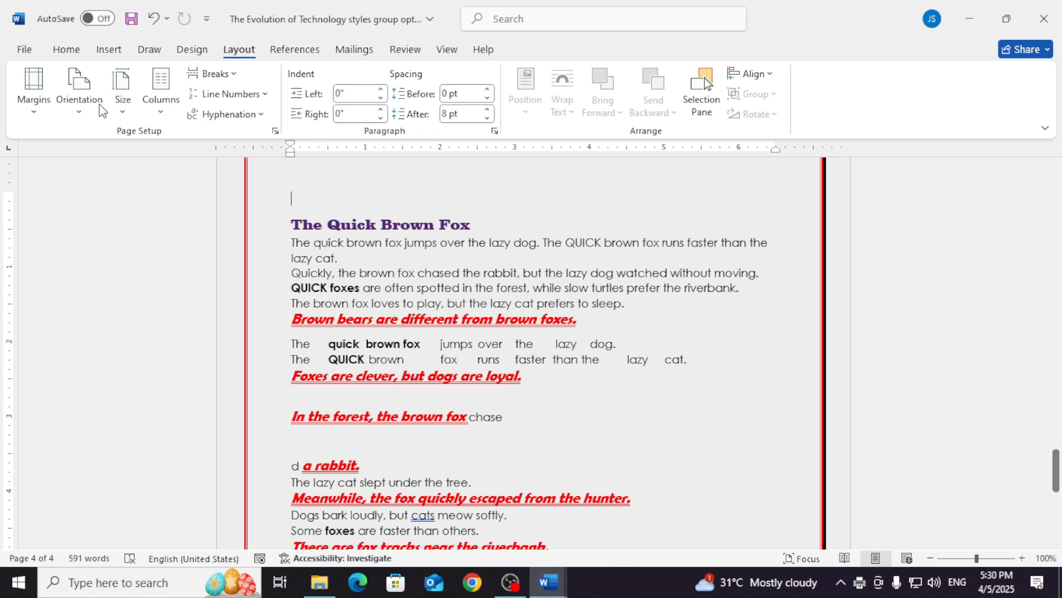
left_click(25, 53)
left_click(60, 350)
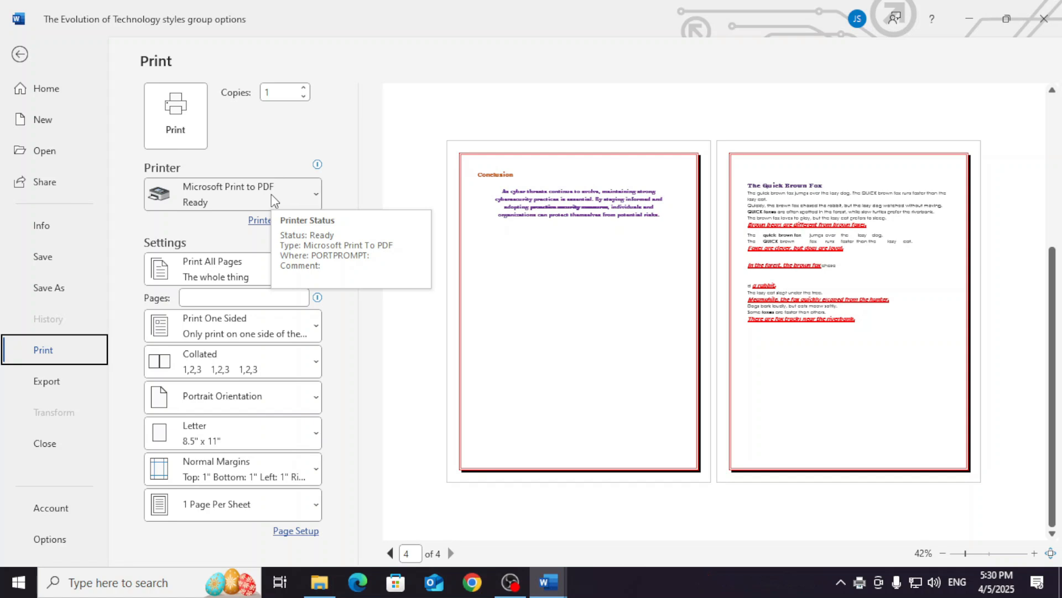
left_click(272, 195)
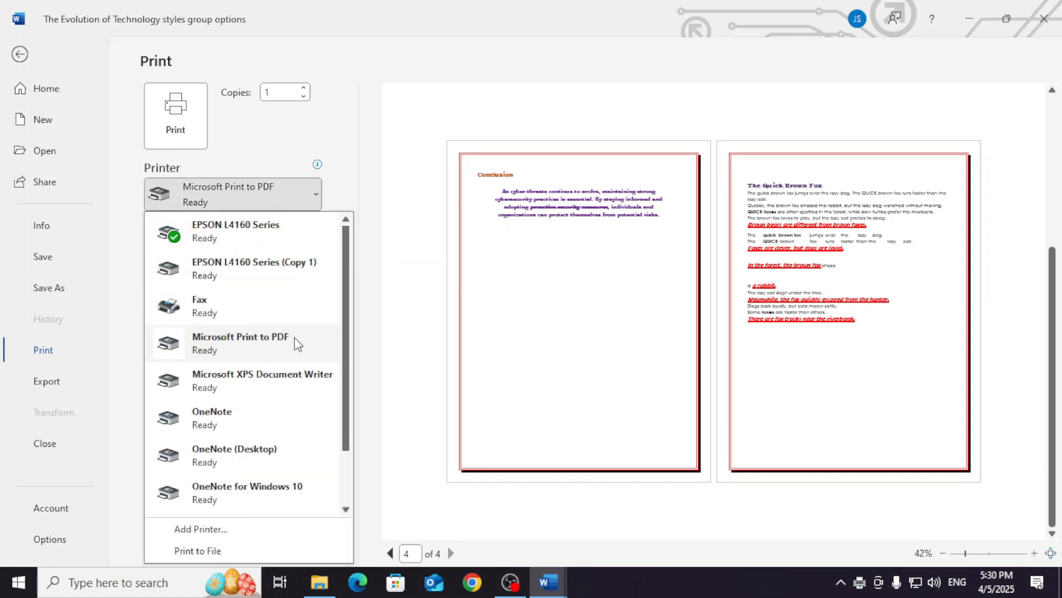
left_click(295, 338)
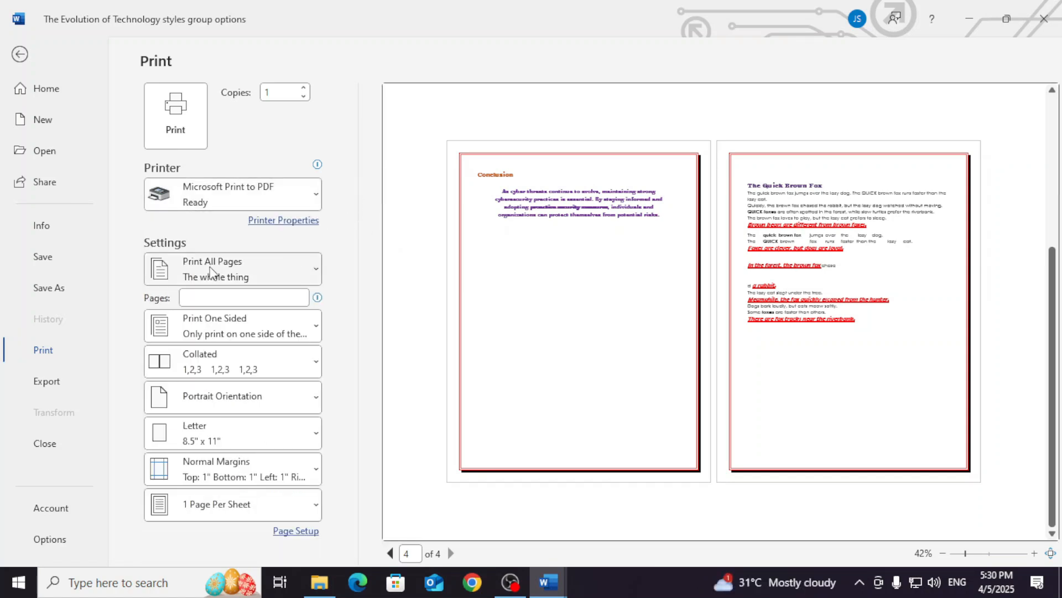
left_click(288, 270)
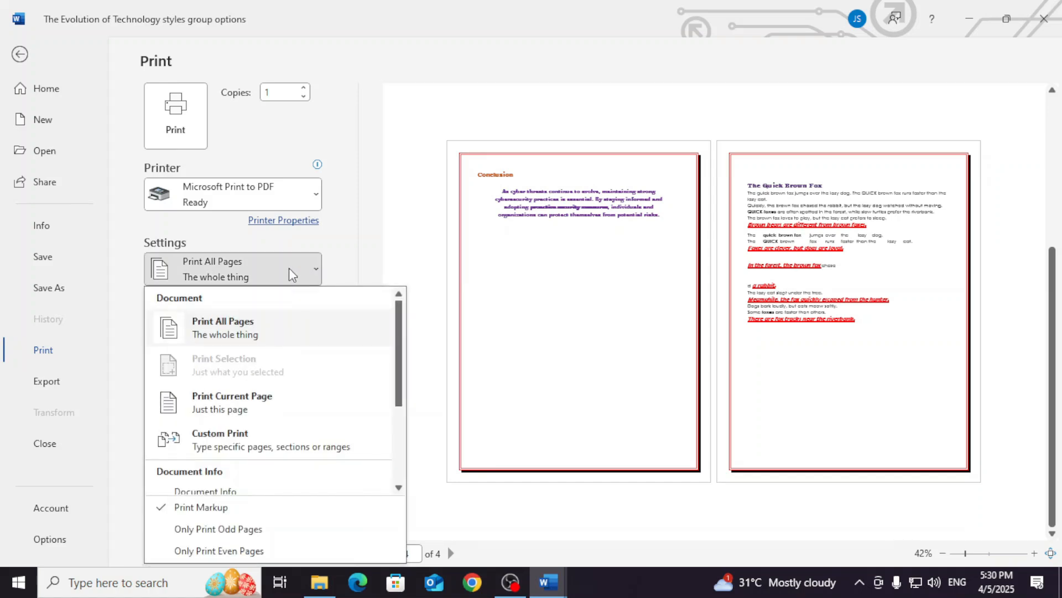
left_click(261, 403)
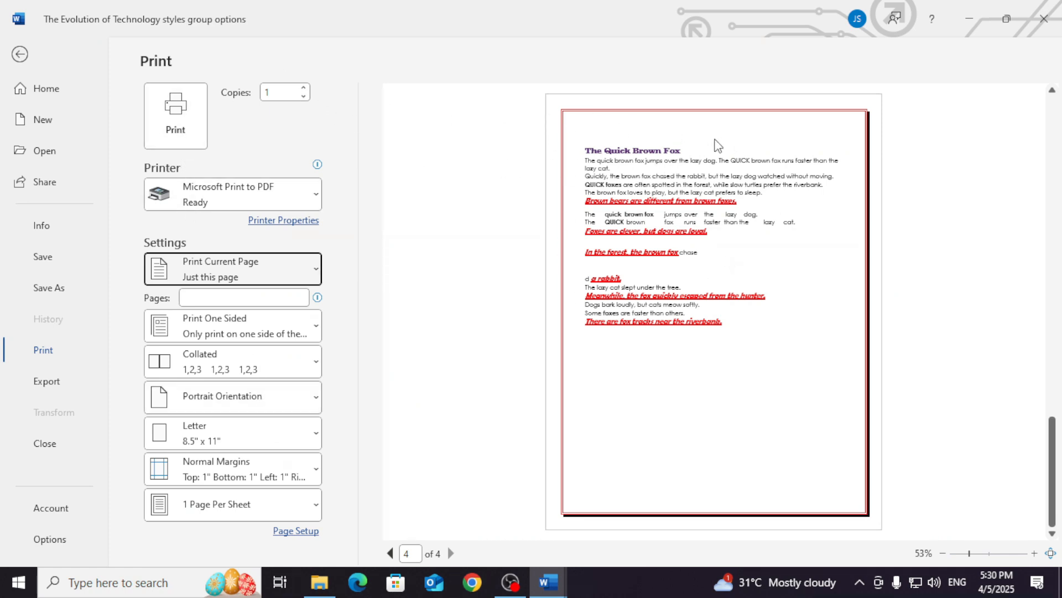
- Leave the print preview and select the Introduction section, from its heading through the quote, under The Importance of Cybersecurity title
key("Escape")
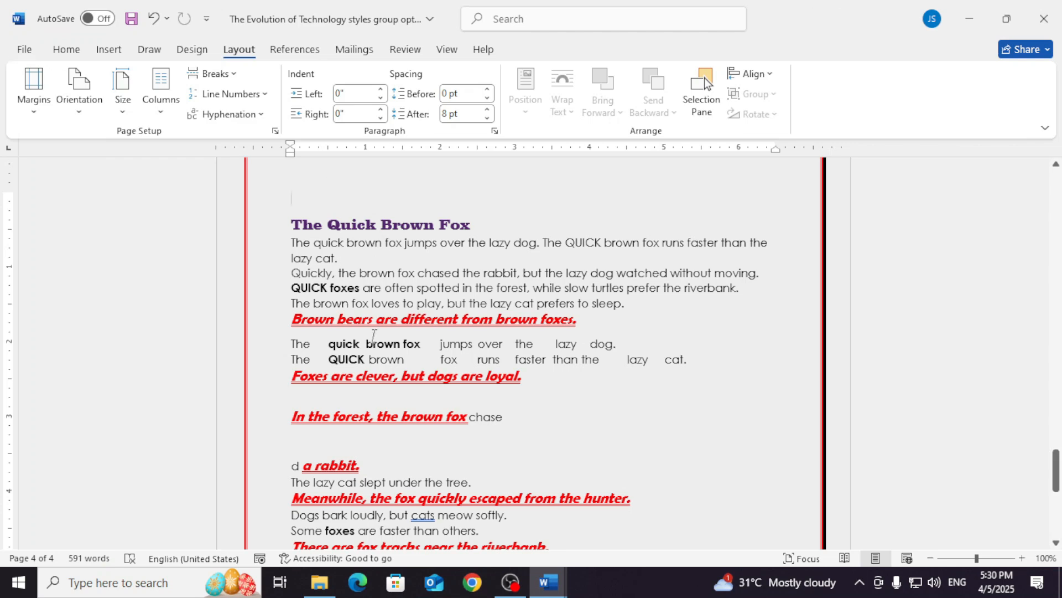
scroll(347, 394, "up", 10)
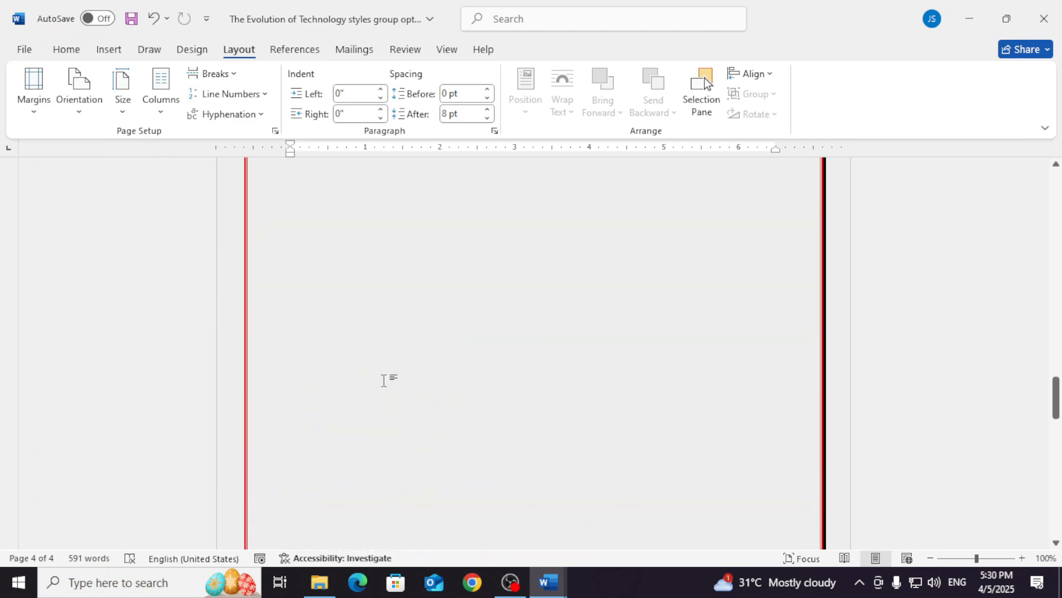
scroll(415, 349, "up", 10)
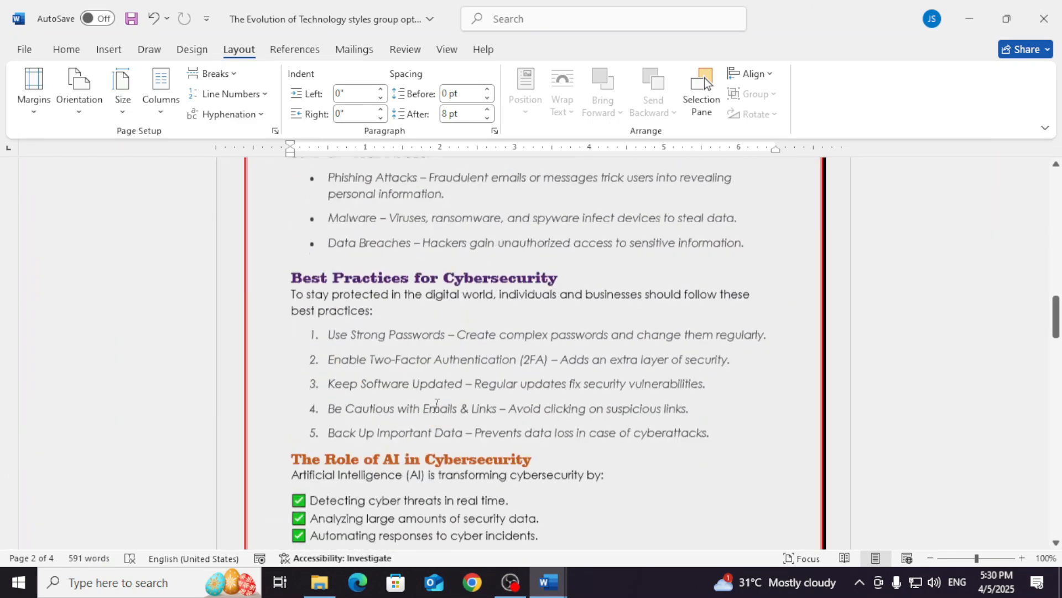
left_click_drag(292, 299, 480, 387)
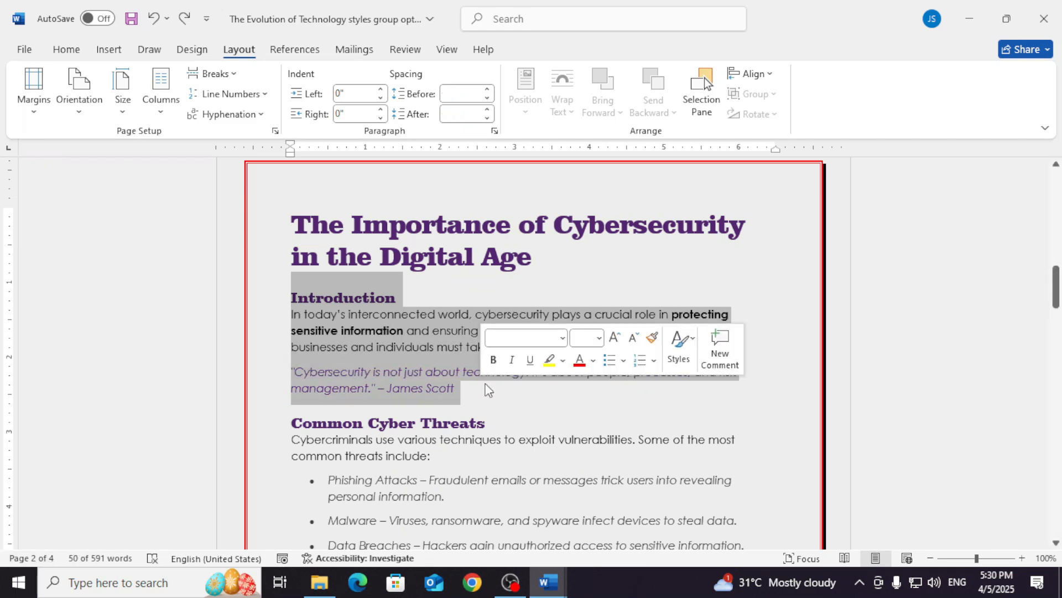
- Reopen the print settings and set the print range to Print Selection, trying Print All Pages first
key("ctrl+p")
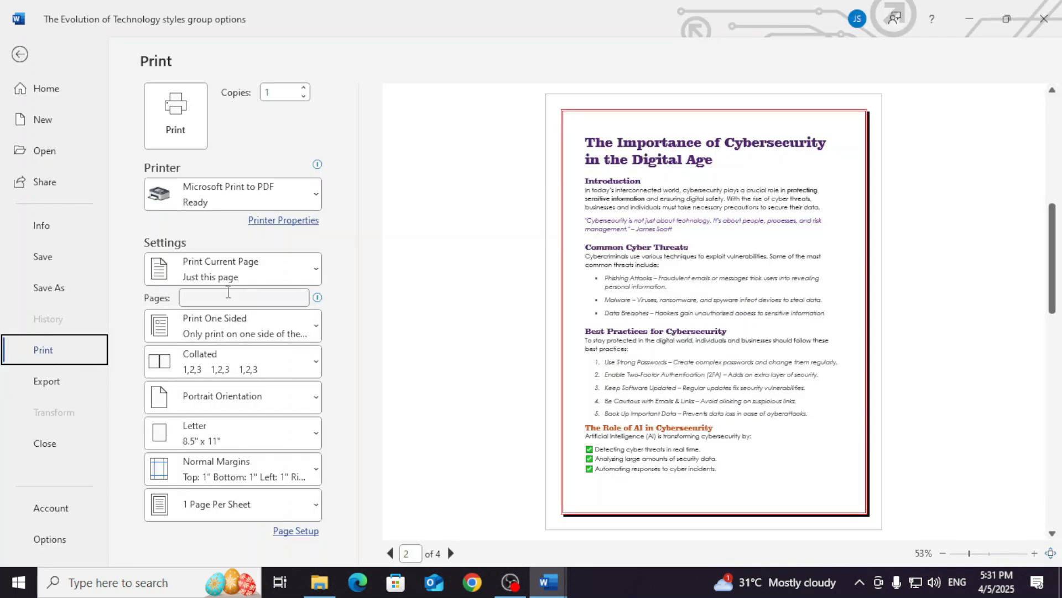
left_click(196, 273)
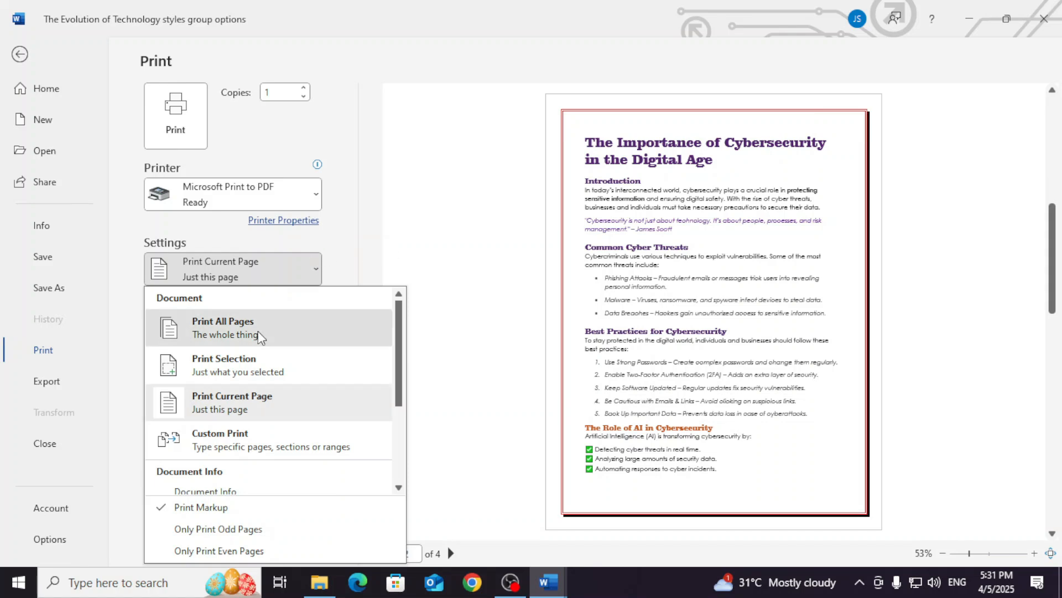
left_click(224, 329)
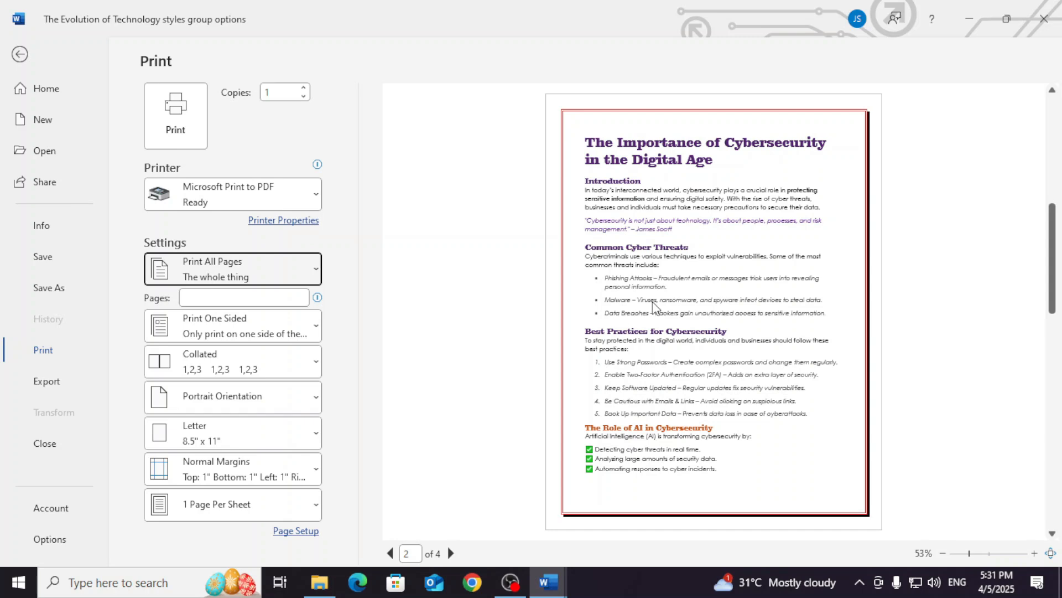
left_click(267, 279)
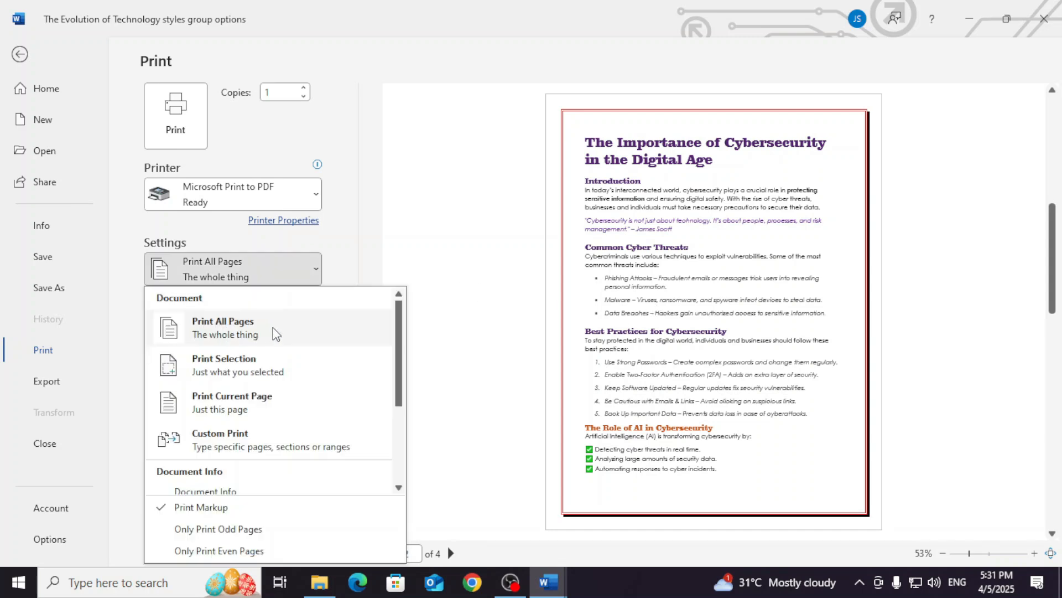
left_click(274, 369)
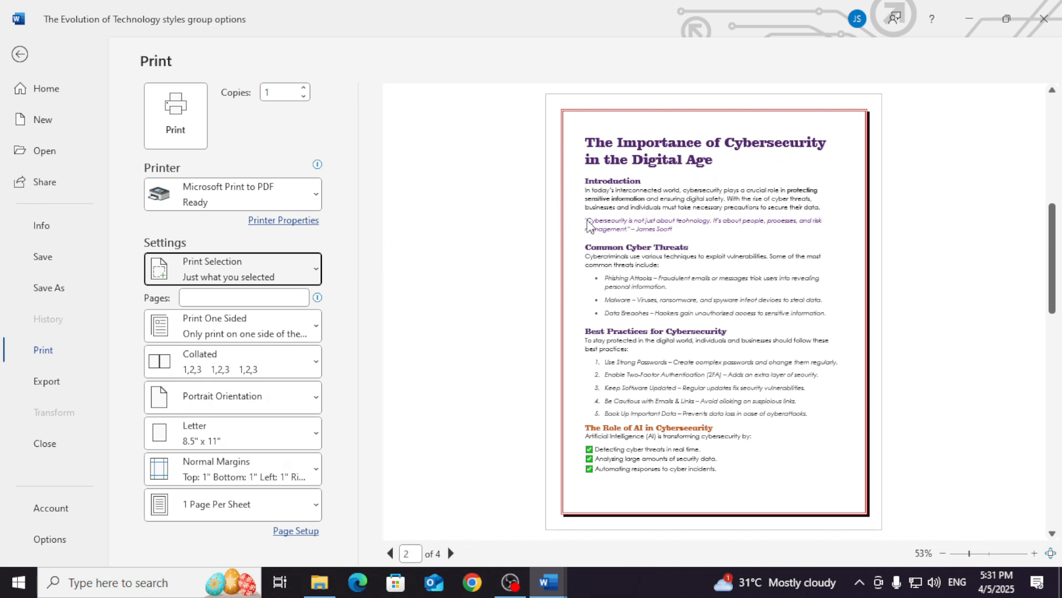
- Try a custom print range of pages 4-8,12, and switch the range back to Print Selection
left_click(205, 275)
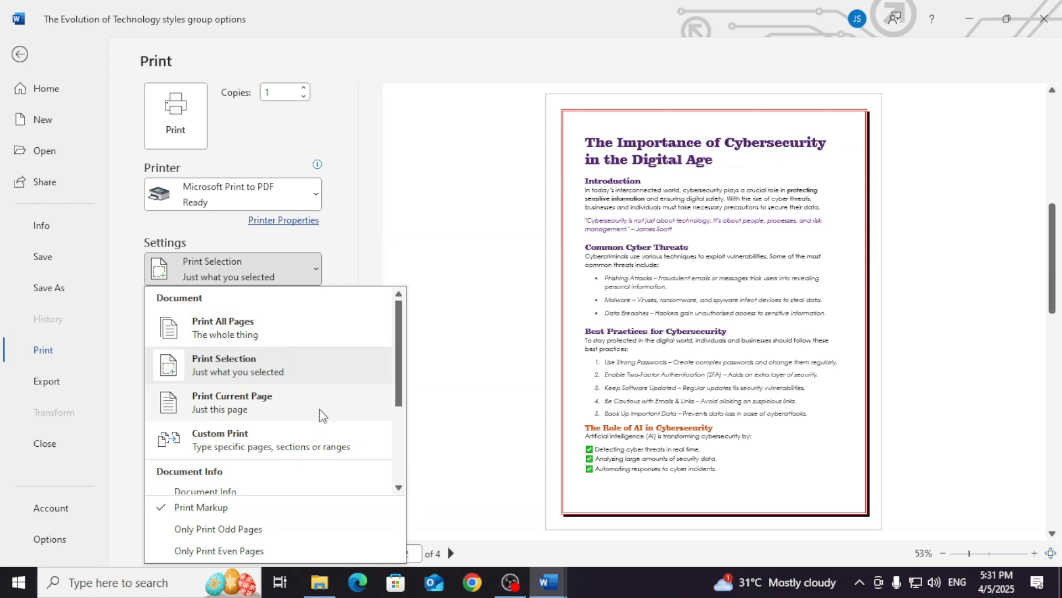
left_click(319, 452)
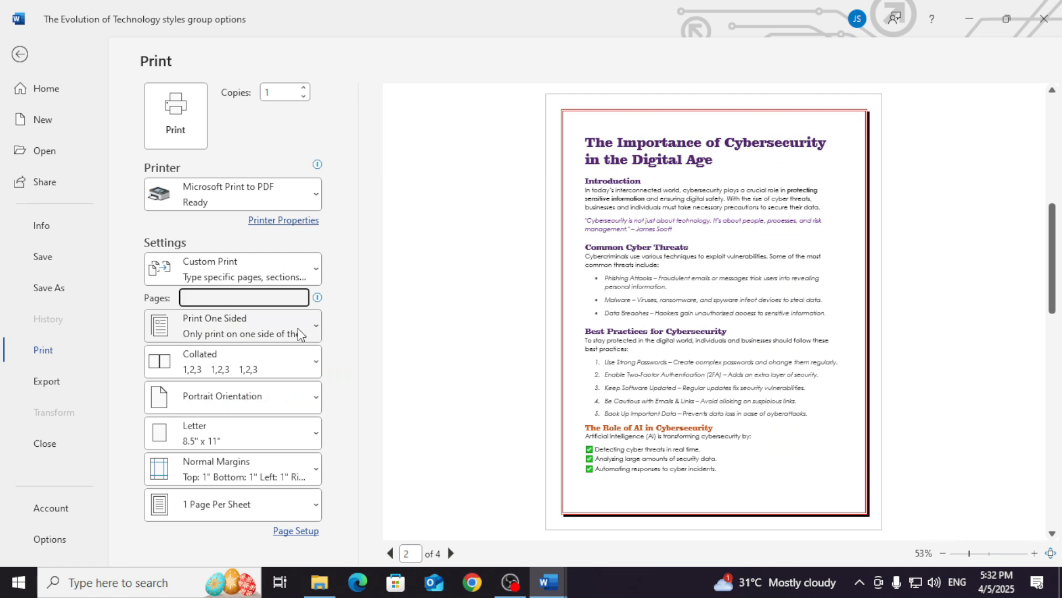
type("4-8,12")
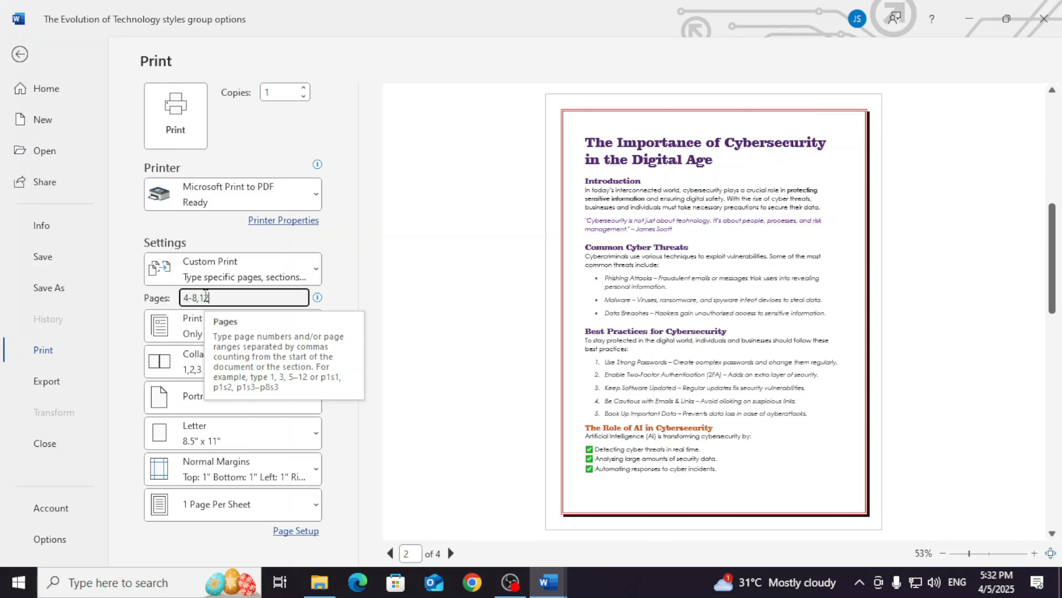
left_click(241, 277)
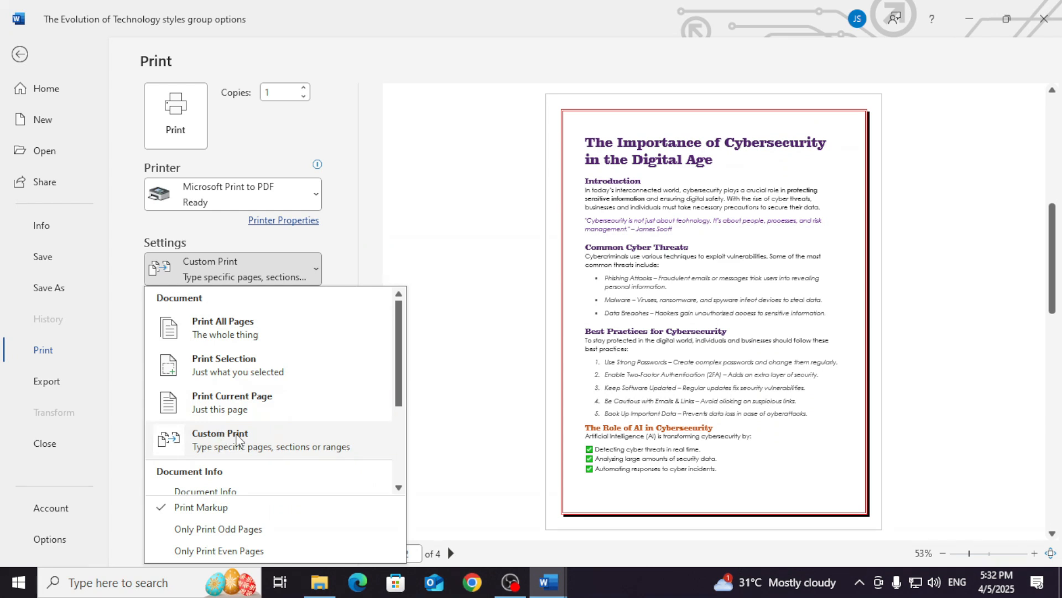
left_click(256, 366)
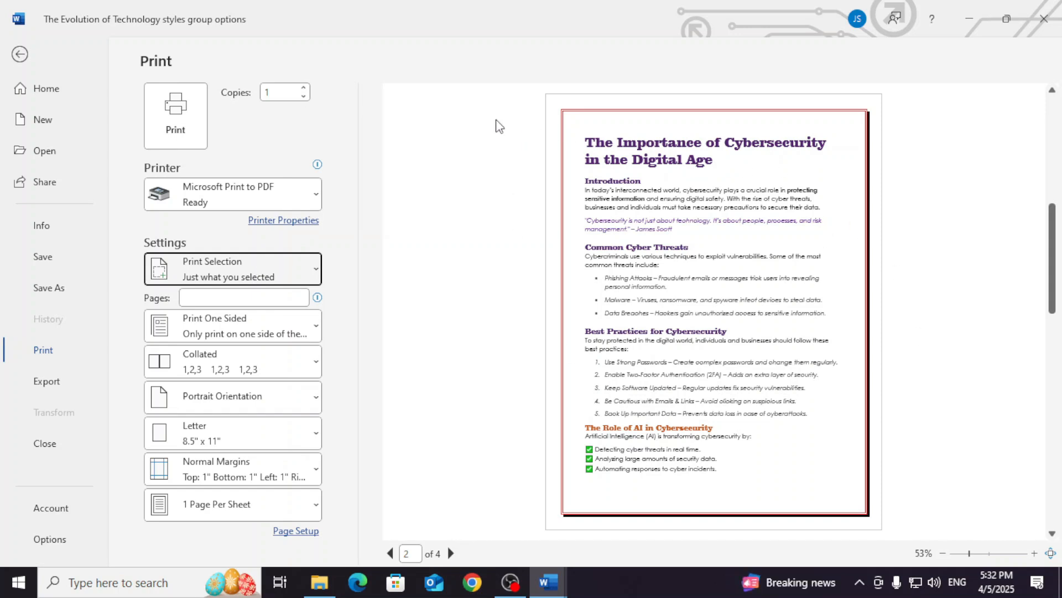
- Set the copies to 3 and print with Microsoft Print to PDF, saving the output as p2 in the Documents folder
left_click(304, 88)
left_click(304, 89)
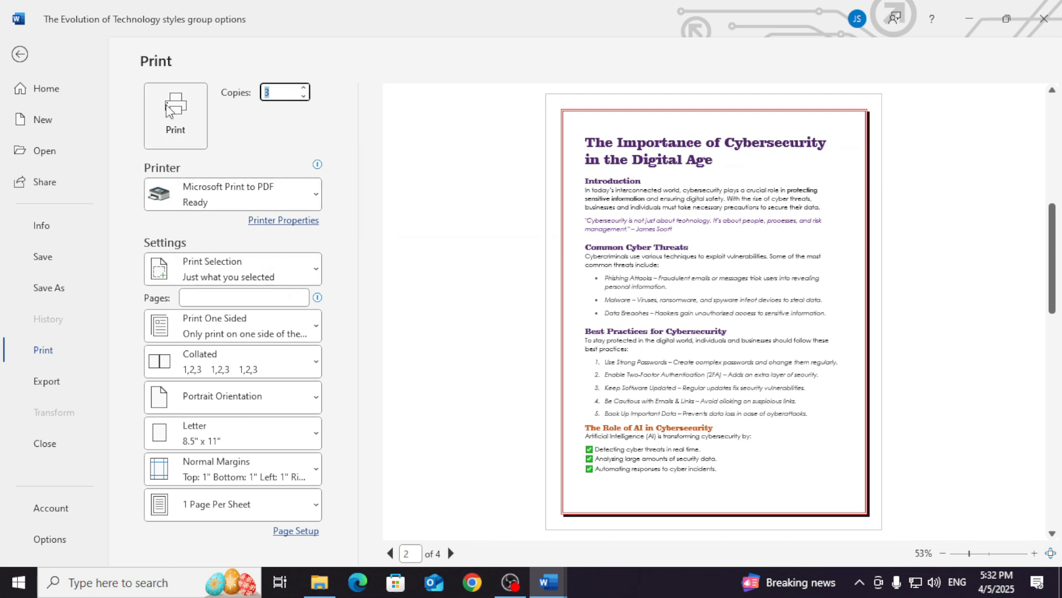
left_click(177, 115)
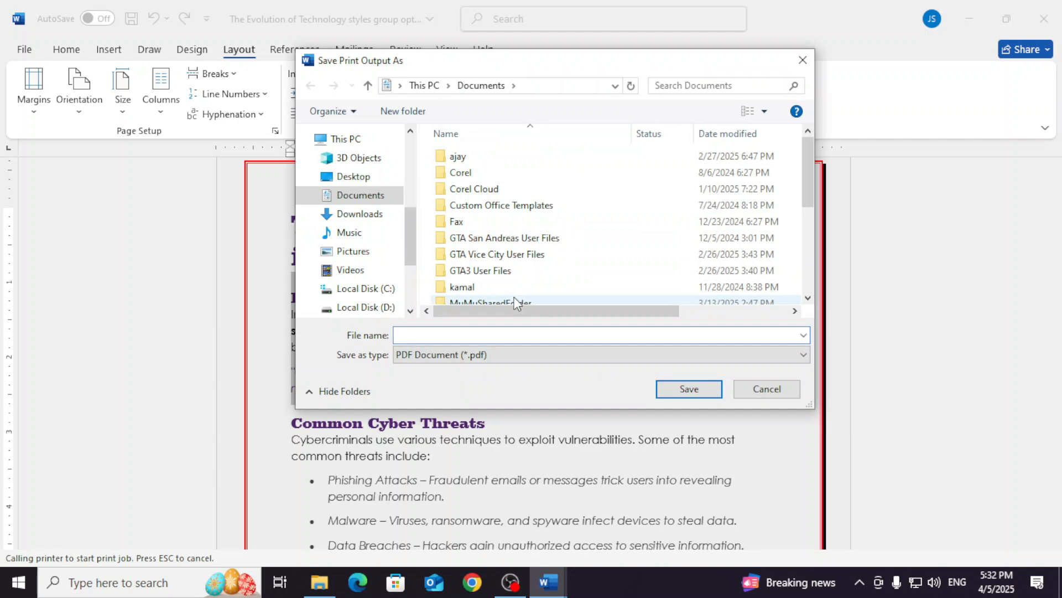
type("p2")
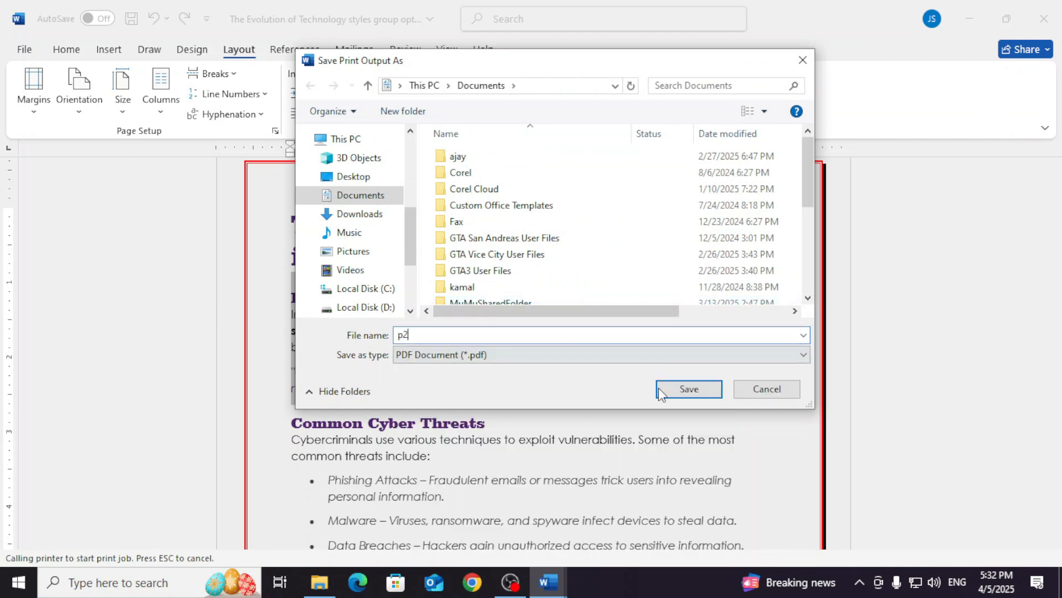
left_click(686, 389)
- Open the p2 PDF from the recent files in File Explorer, review it through its last page, and close it
left_click(319, 582)
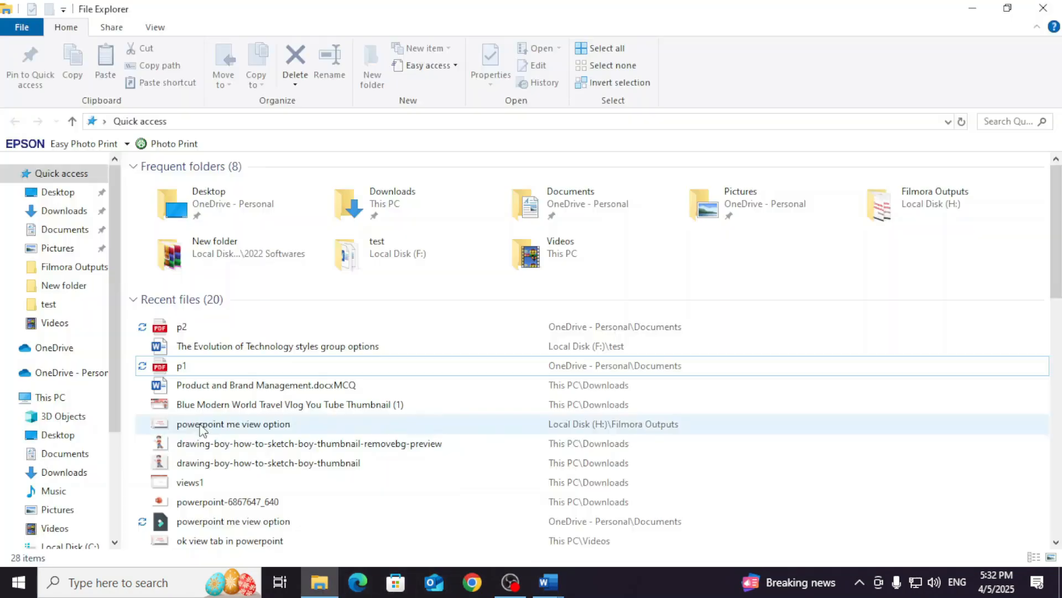
double_click(210, 327)
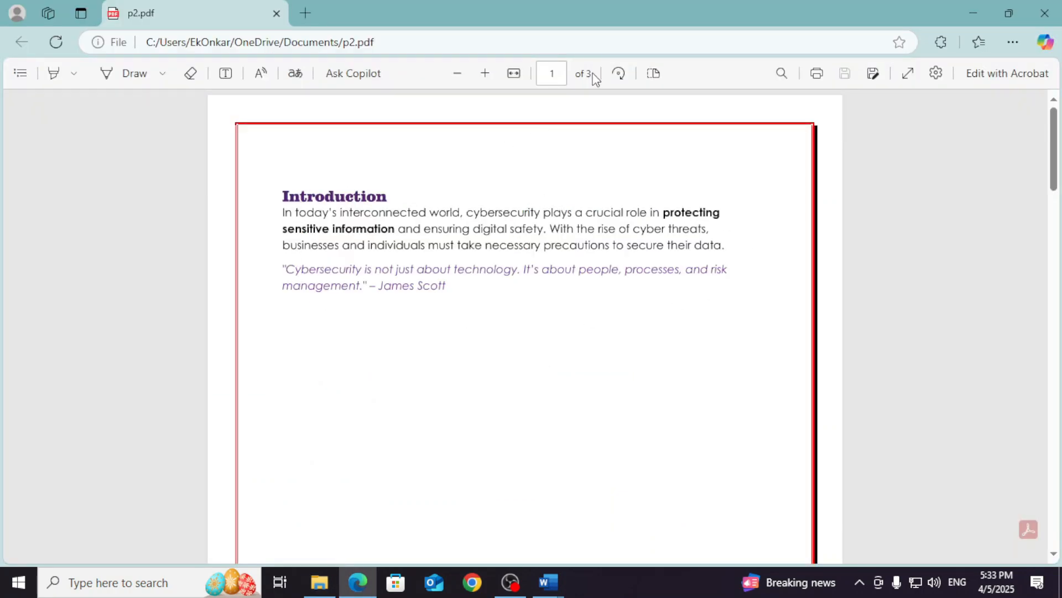
left_click_drag(1054, 145, 1041, 437)
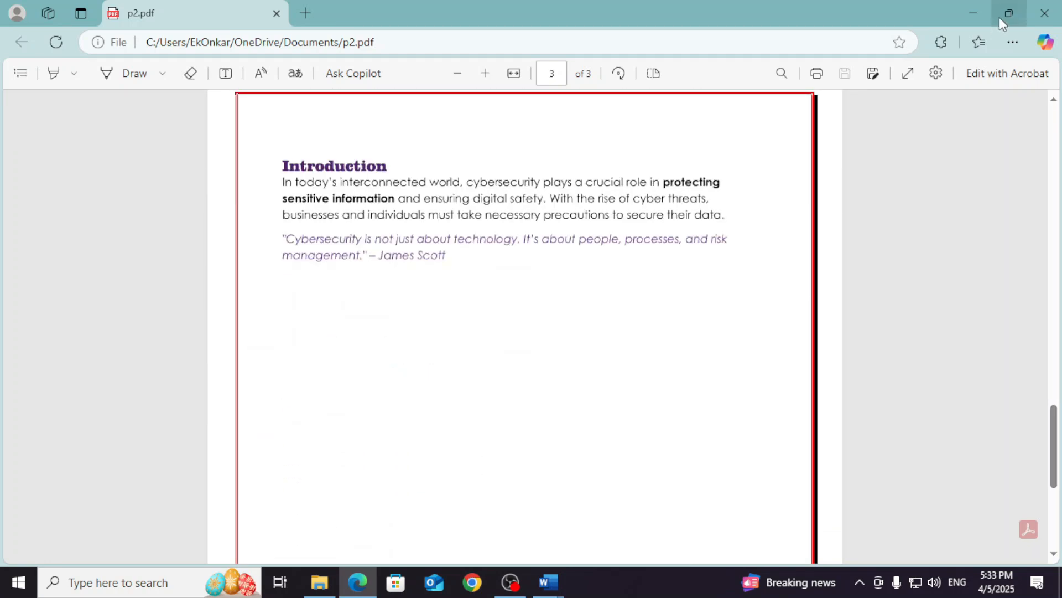
left_click(1040, 17)
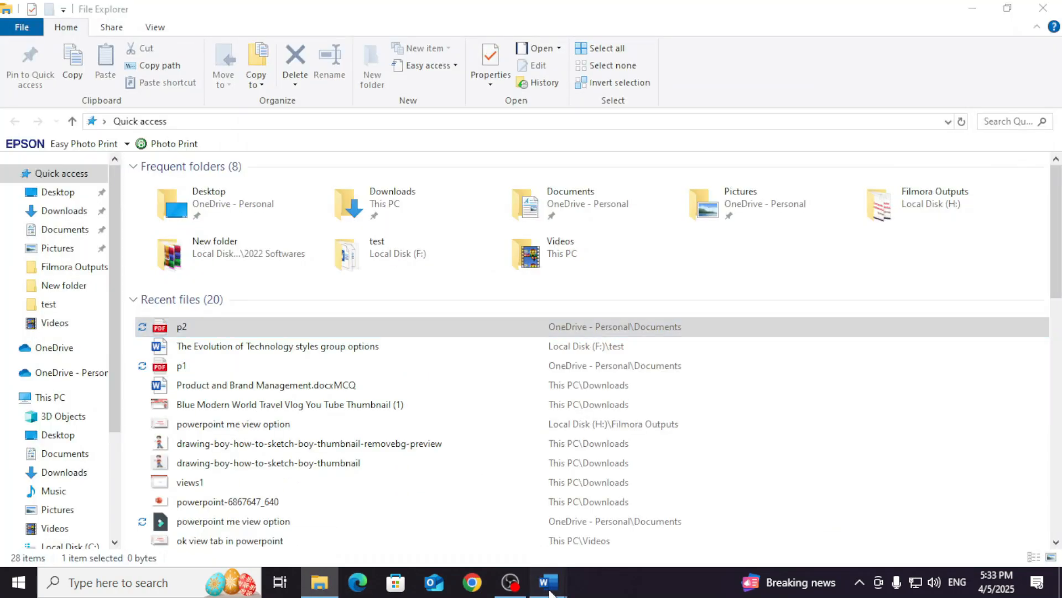
- Switch back to Word and set the print range to all pages of the document, printing only odd pages
mouse_move(548, 581)
left_click(582, 517)
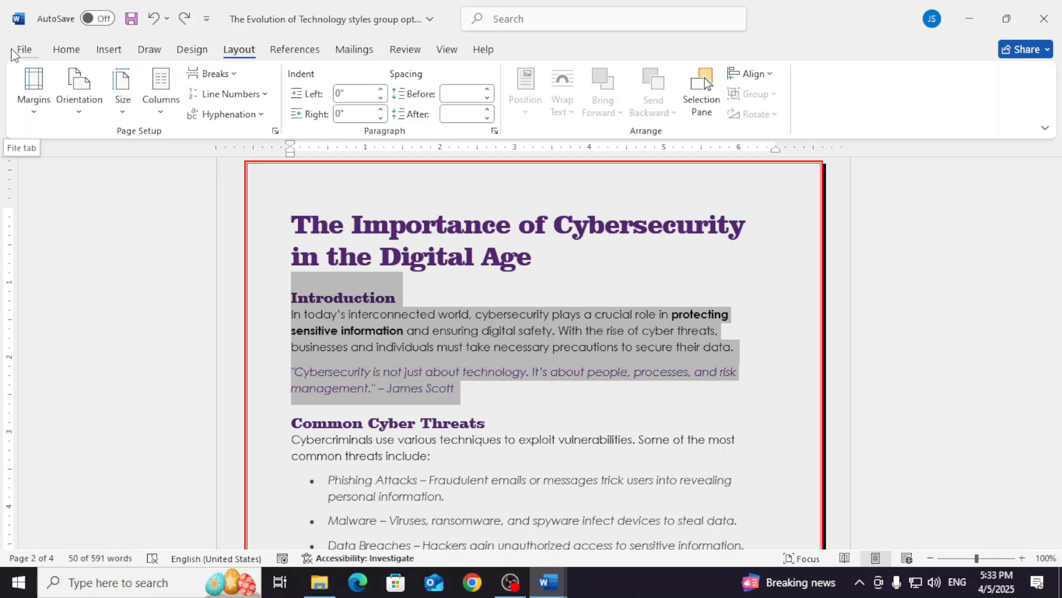
key("ctrl+p")
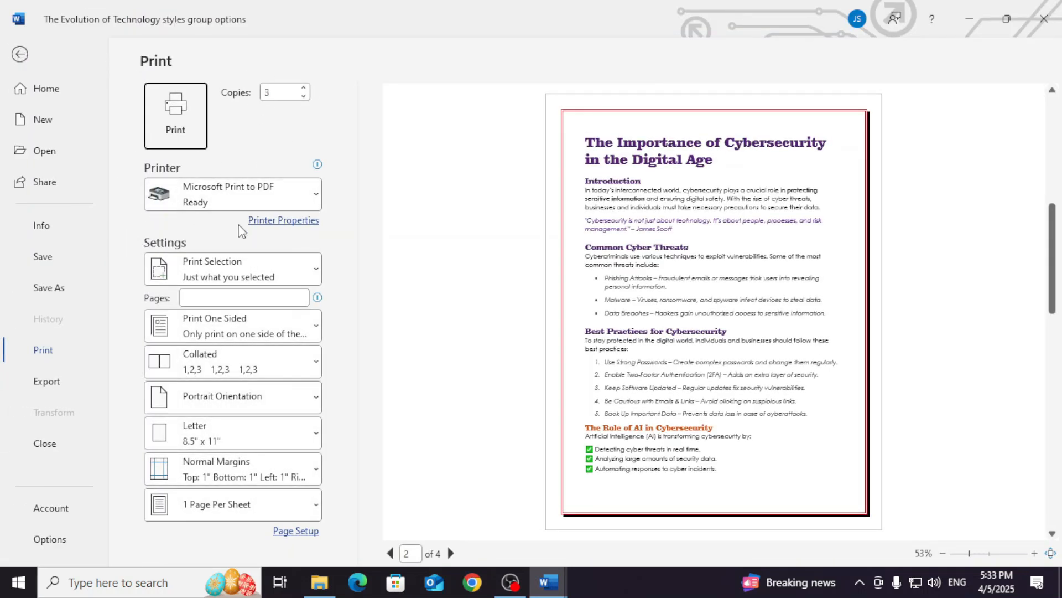
left_click(234, 265)
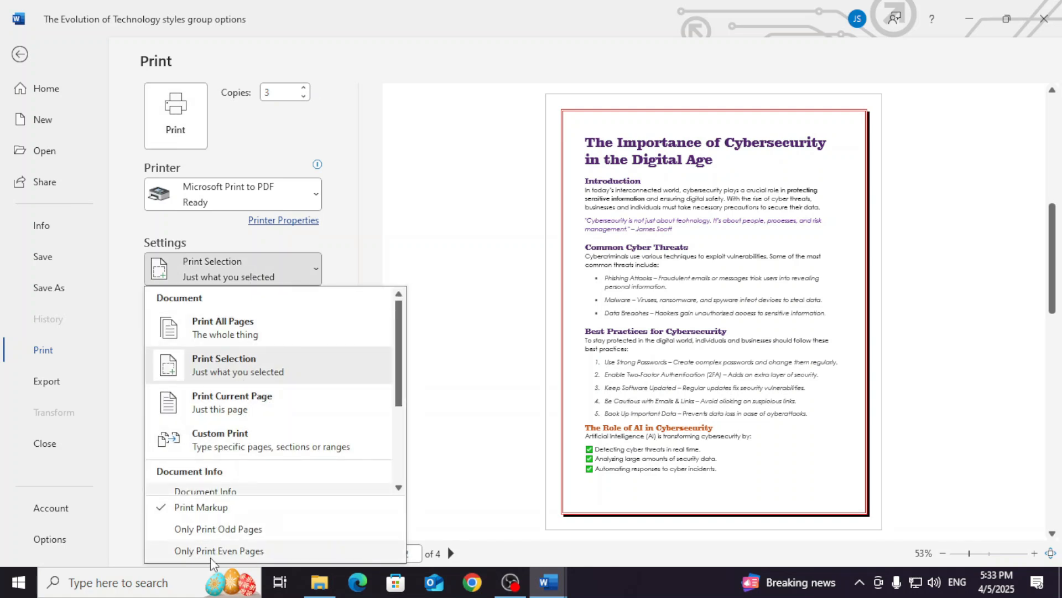
left_click(279, 531)
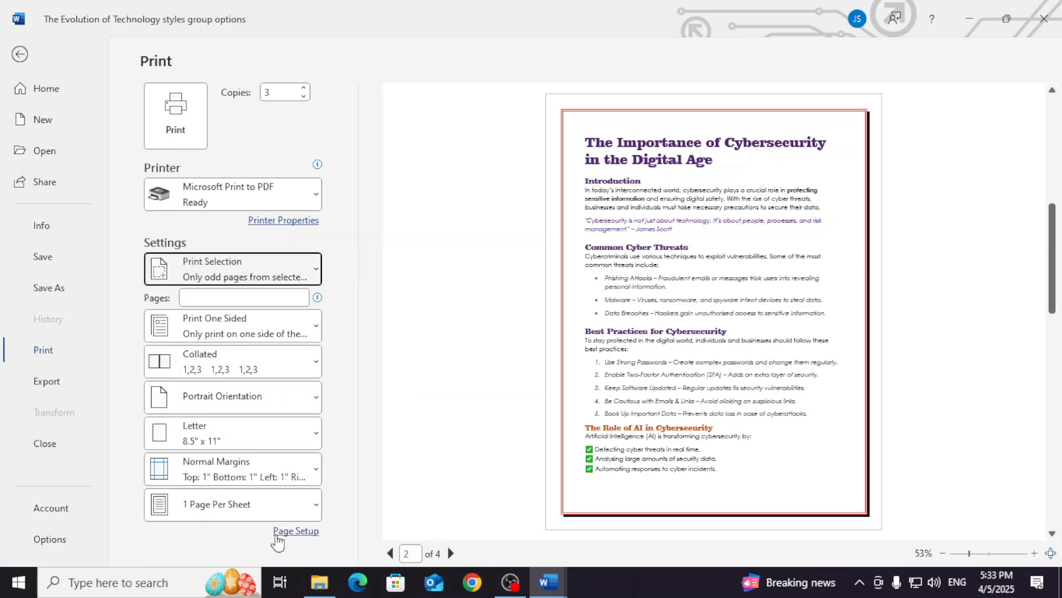
left_click(229, 273)
left_click(241, 321)
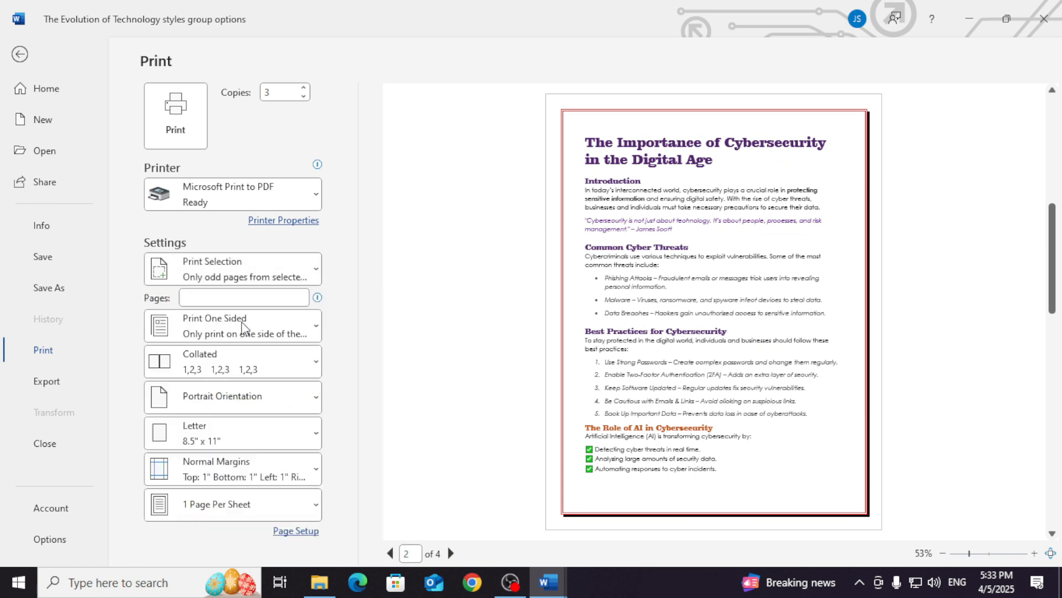
left_click(239, 259)
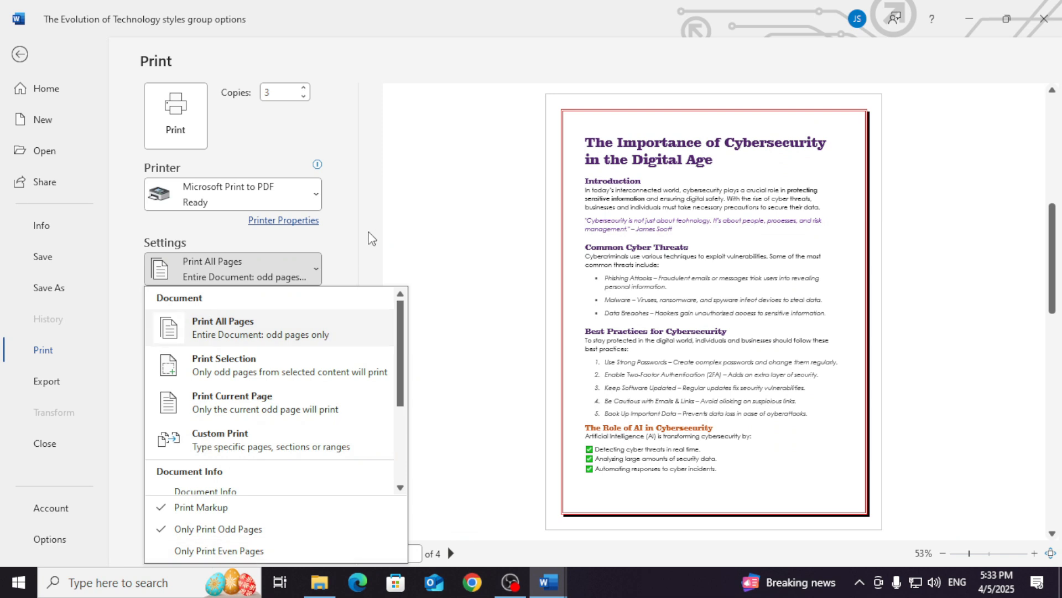
left_click(388, 222)
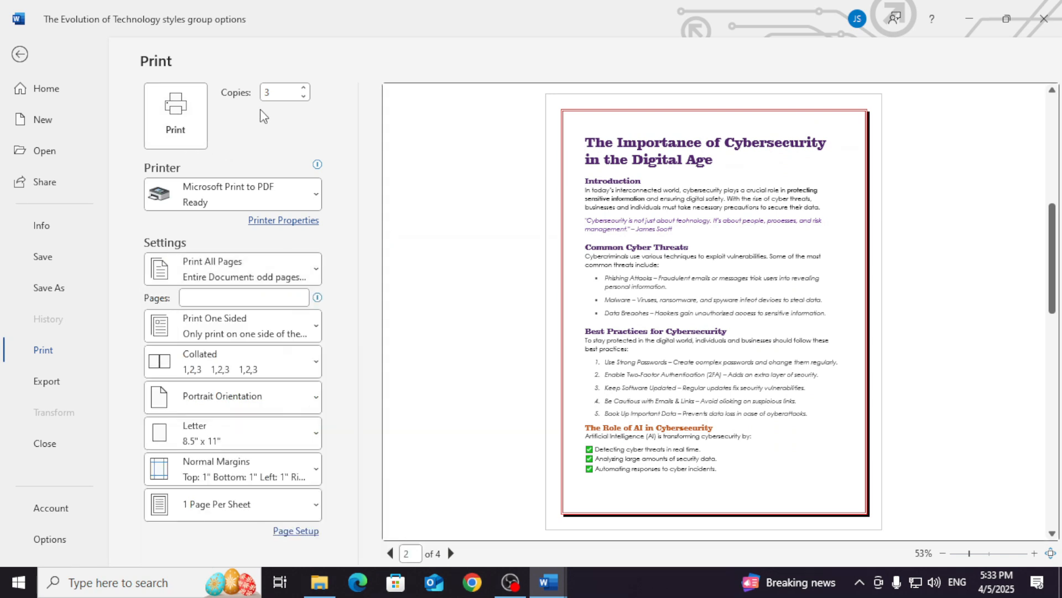
- Set the copies to 1 and print to PDF, saving the output as p3 in the Documents folder
left_click(303, 97)
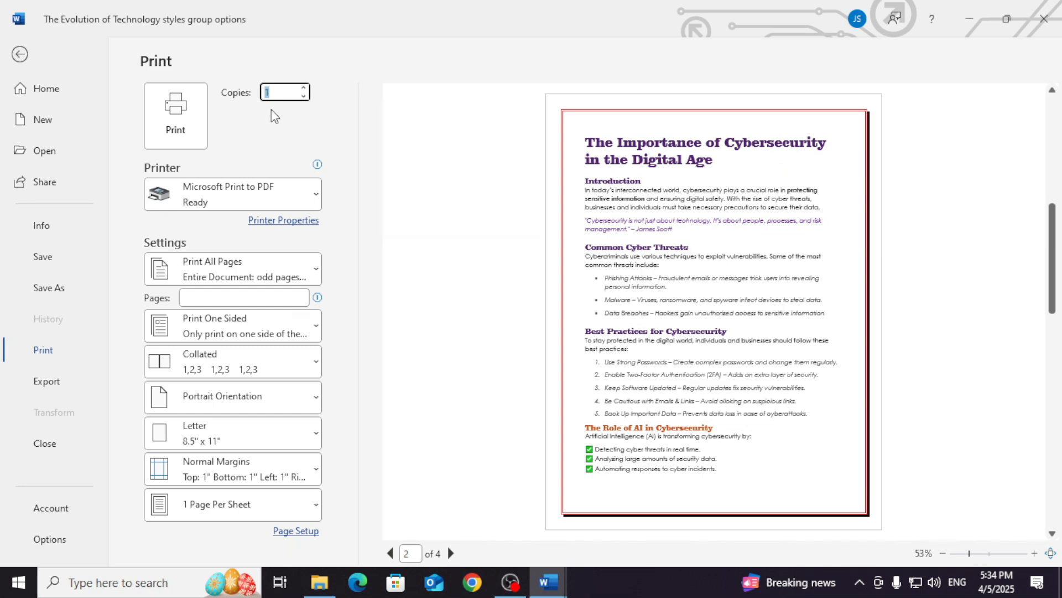
left_click(171, 116)
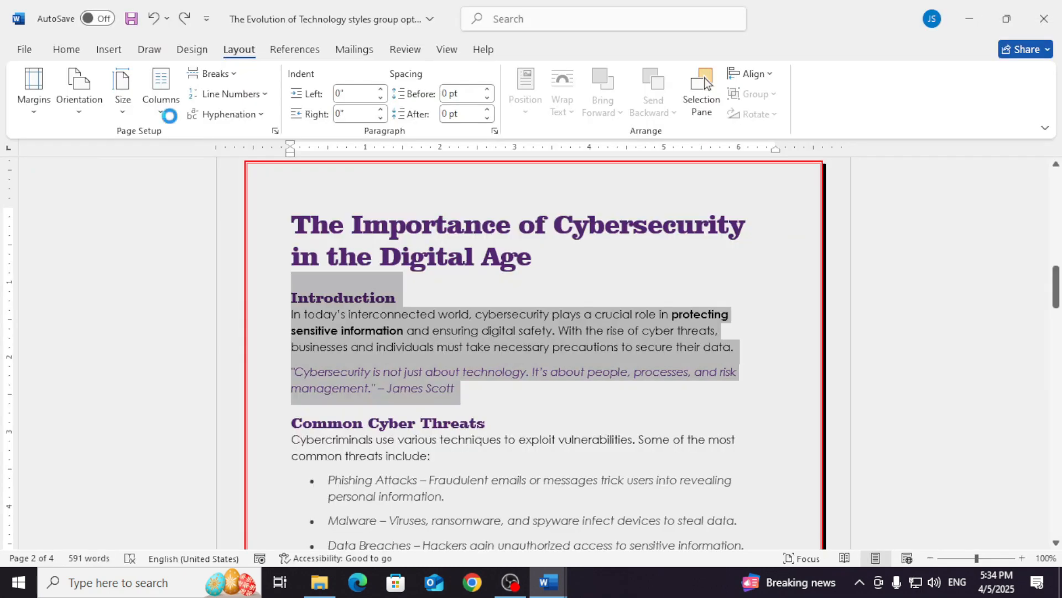
type("p1")
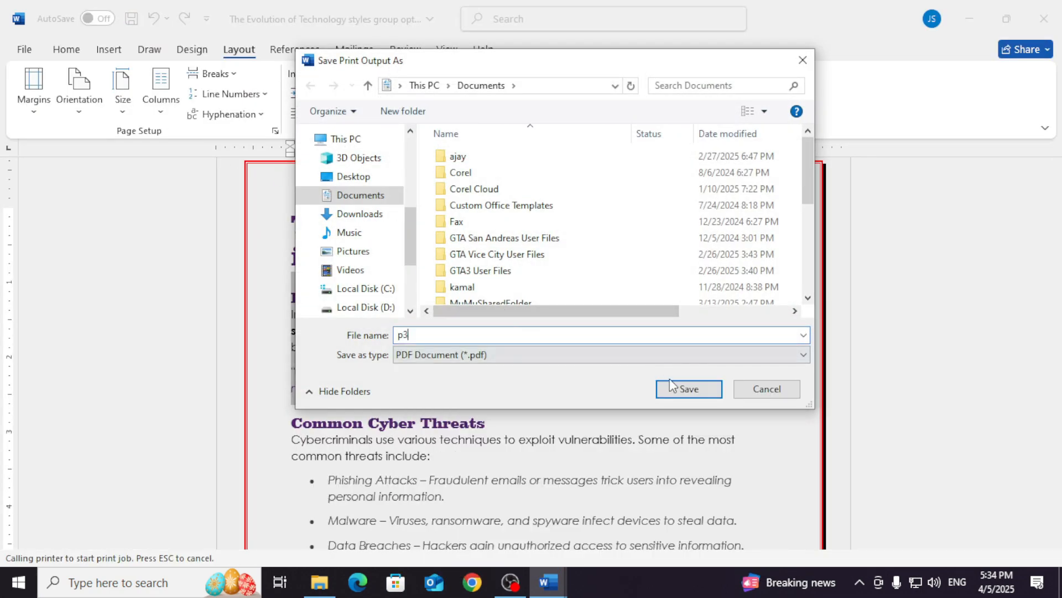
left_click(685, 385)
- Open the p3 PDF from the recent files in File Explorer and check which document pages it contains
left_click(319, 583)
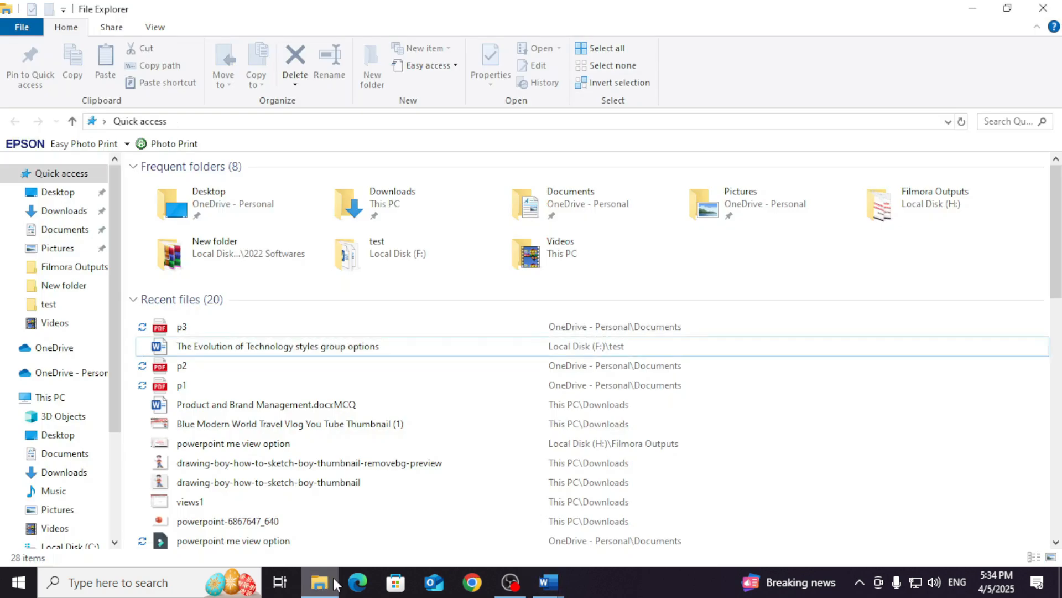
left_click(221, 330)
double_click(222, 328)
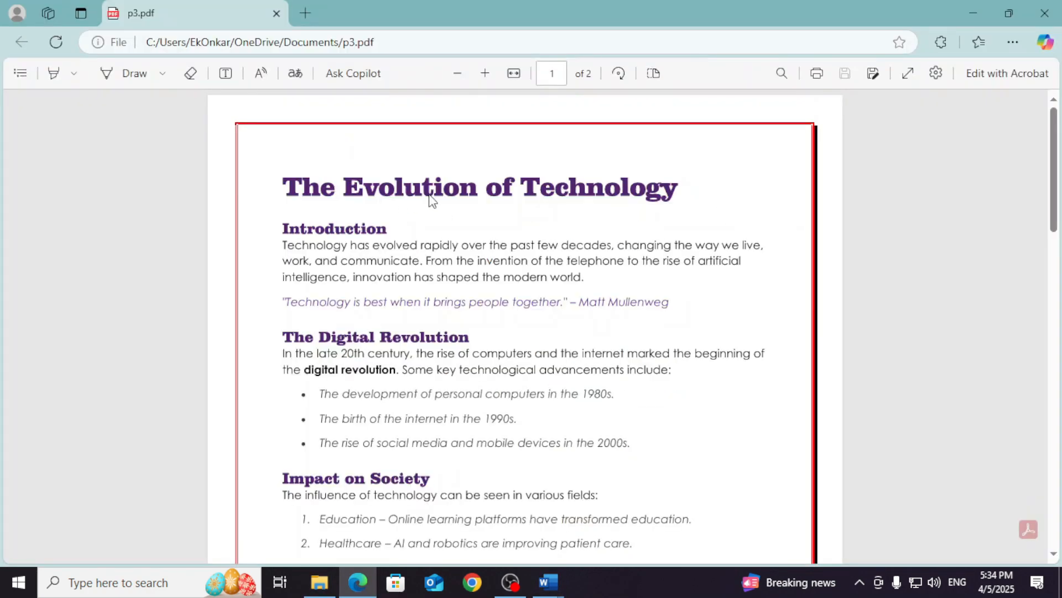
scroll(588, 190, "down", 10)
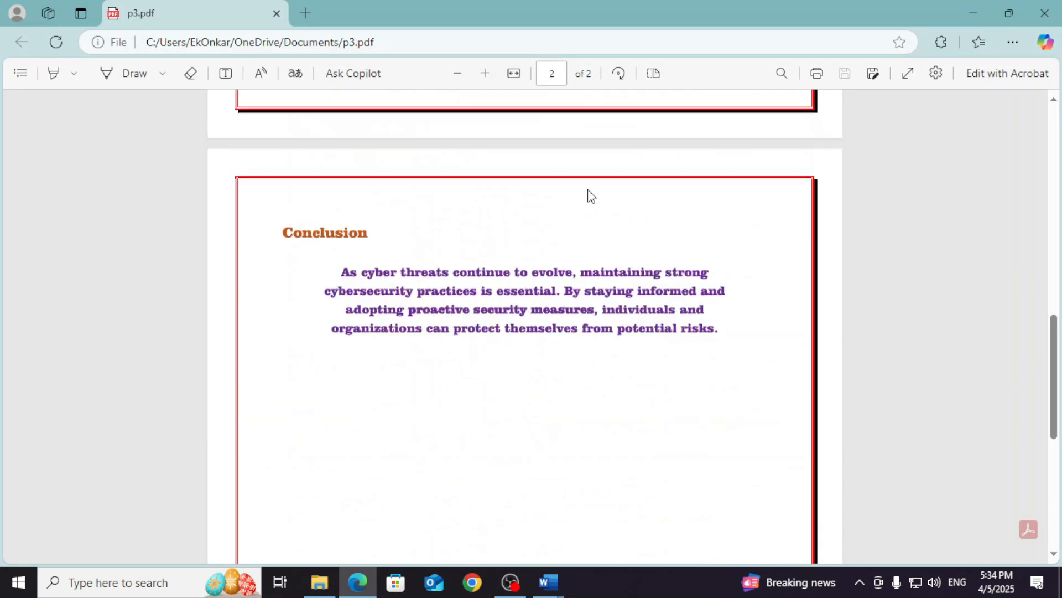
scroll(541, 214, "up", 3)
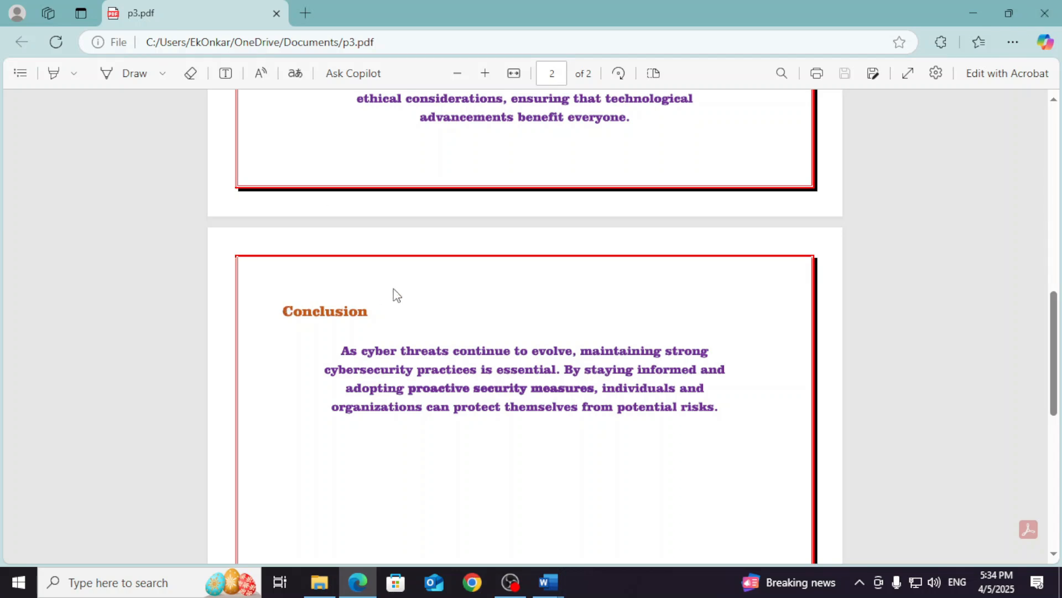
- Review both pages of the p3 PDF from beginning to end and close it
scroll(452, 238, "up", 10)
scroll(451, 234, "up", 5)
scroll(451, 205, "down", 12)
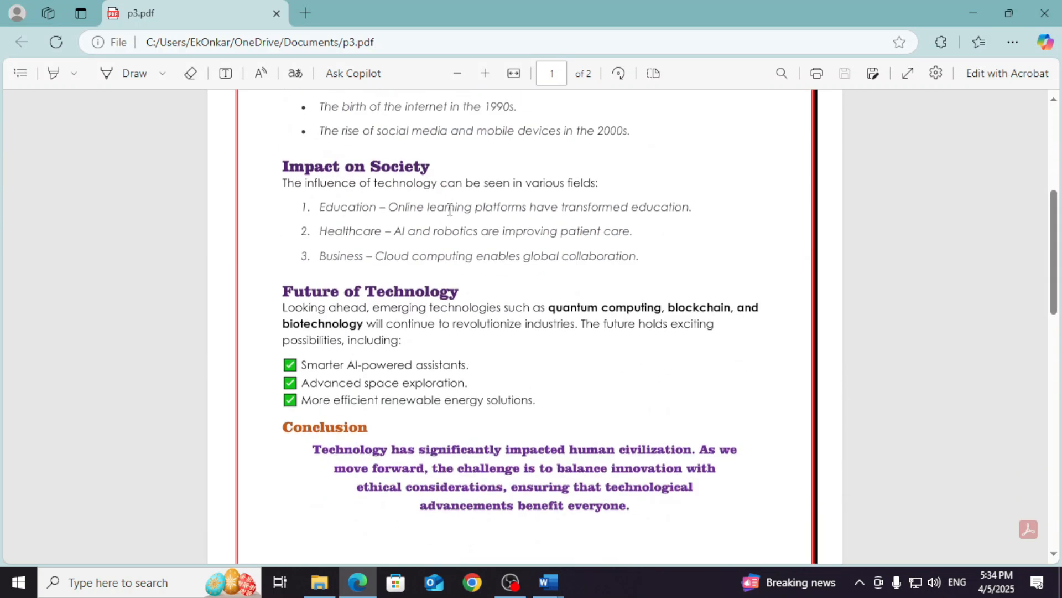
scroll(450, 210, "down", 8)
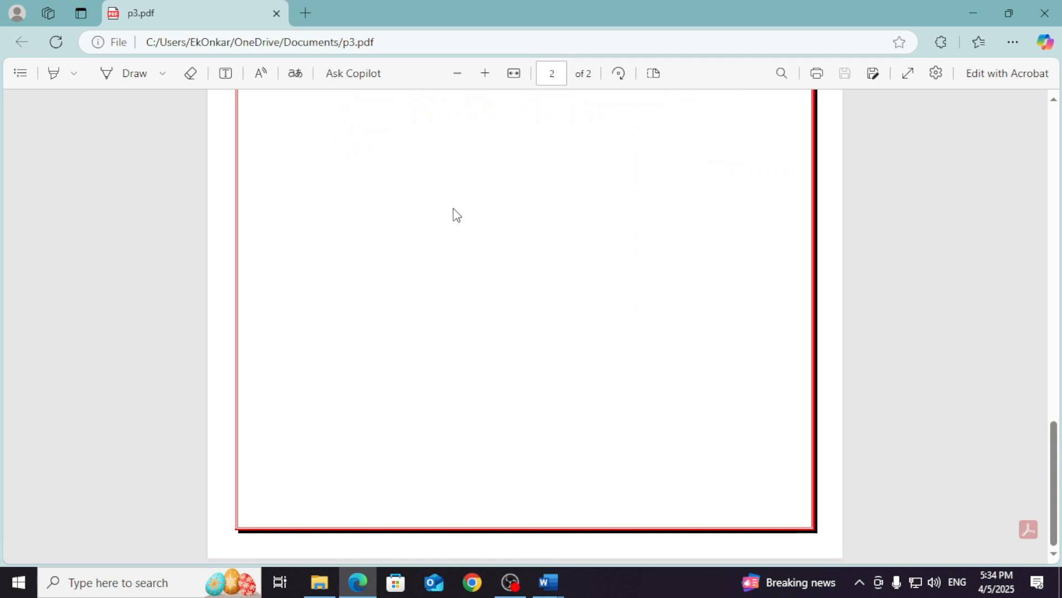
scroll(460, 219, "up", 20)
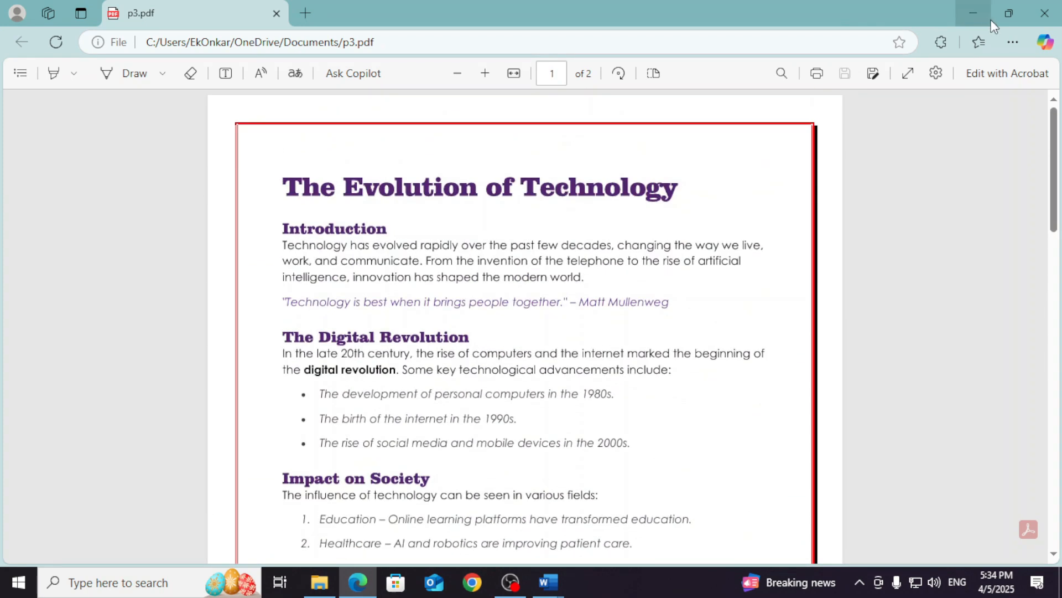
left_click(1039, 16)
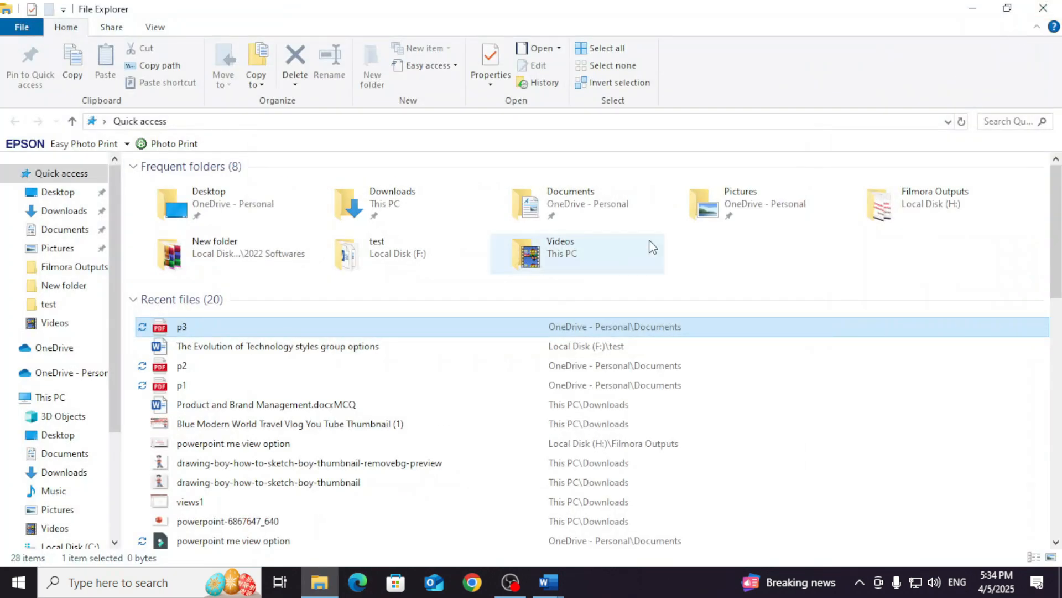
- Switch back to Word and turn off the odd-pages-only option so the whole document prints
left_click(548, 583)
left_click(244, 280)
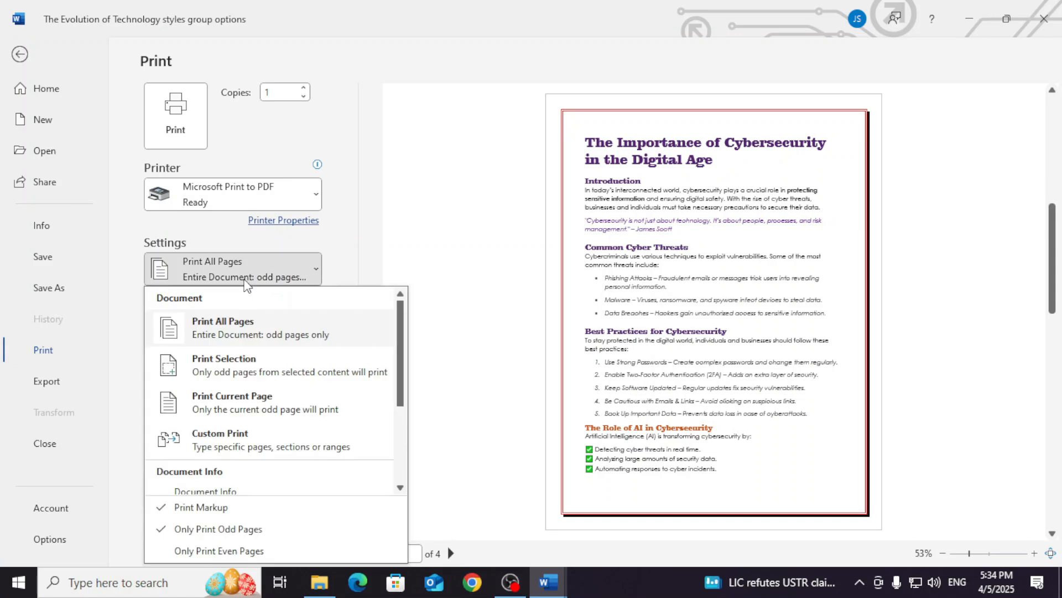
left_click(176, 531)
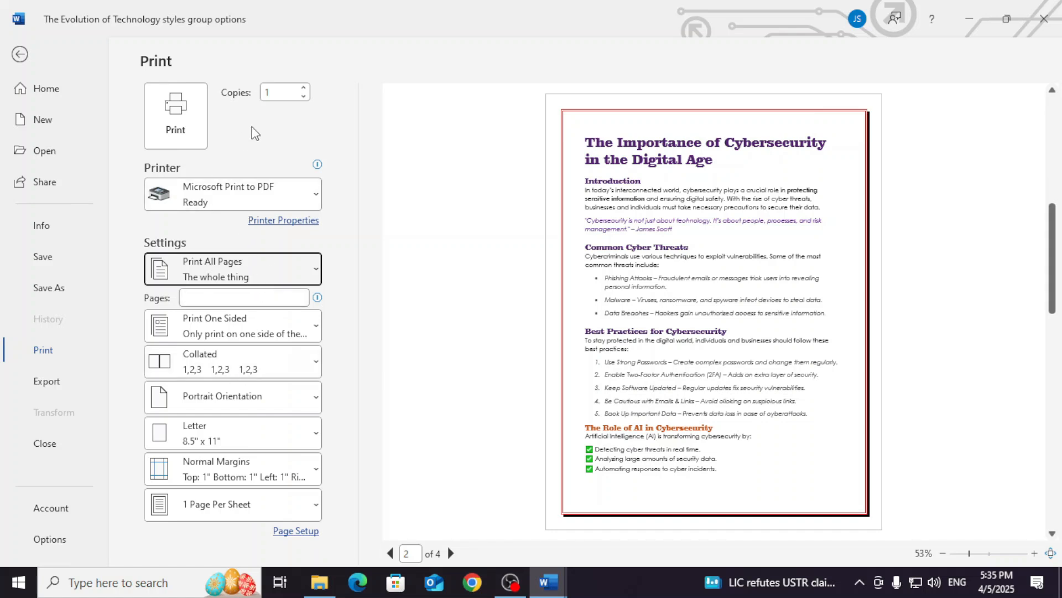
- Set the number of copies to 3 and the collation to Uncollated
left_click(303, 88)
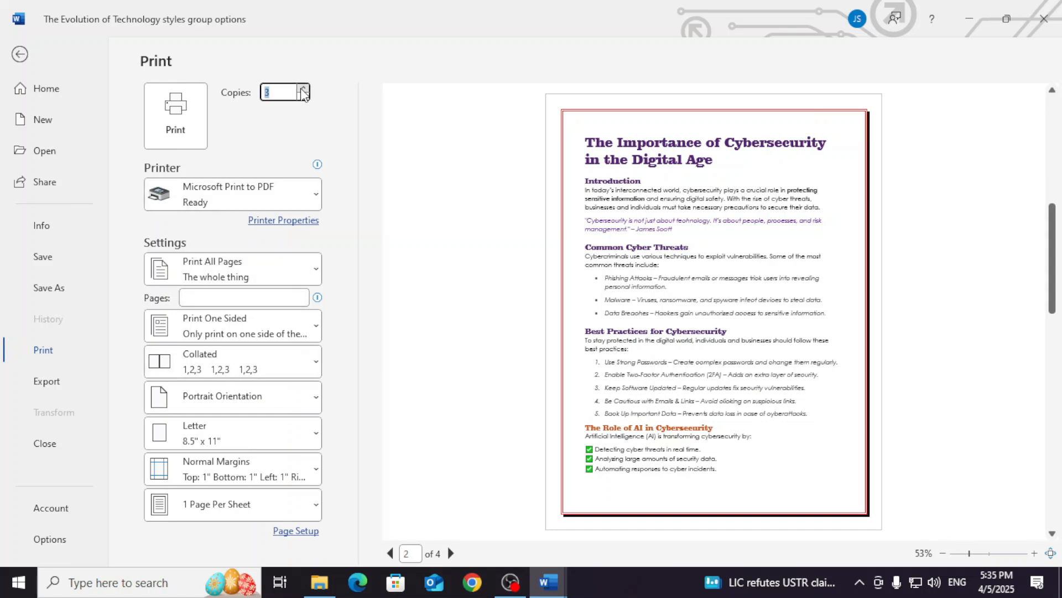
left_click(256, 363)
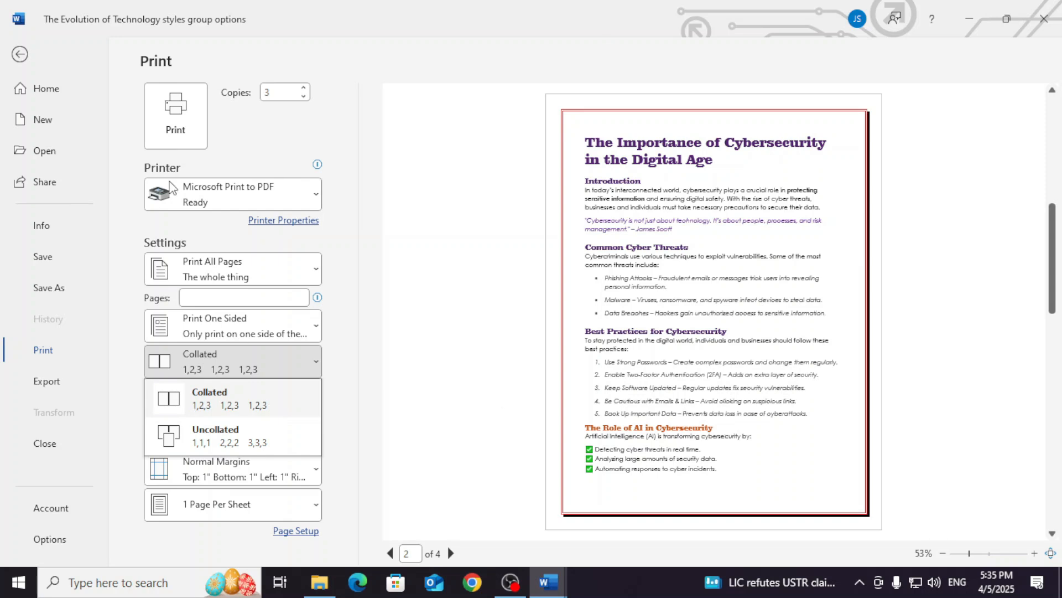
left_click(236, 437)
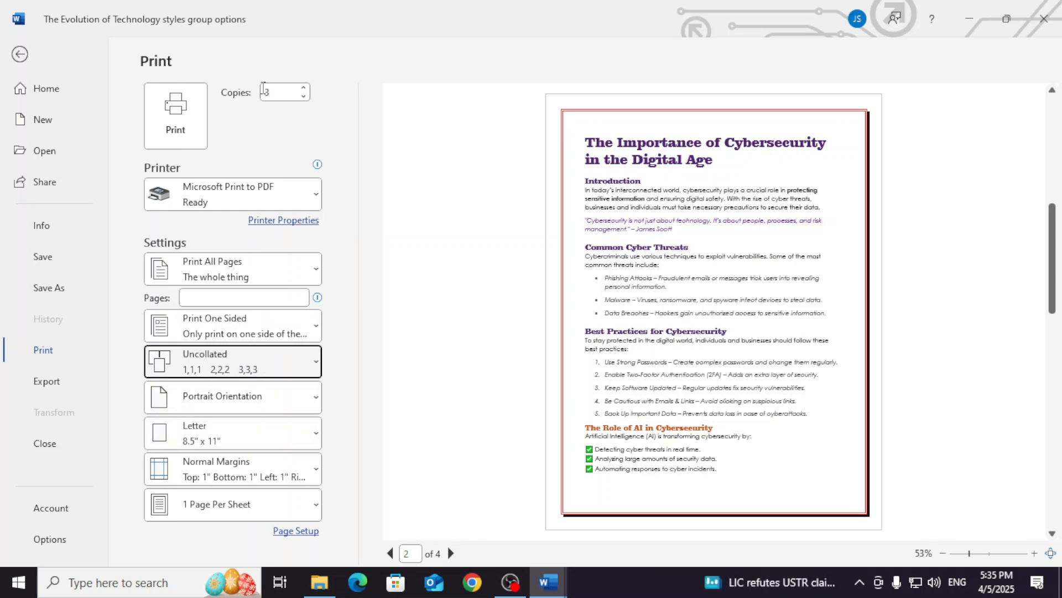
- Print to PDF, saving the output as p4 in the Documents folder
left_click(174, 114)
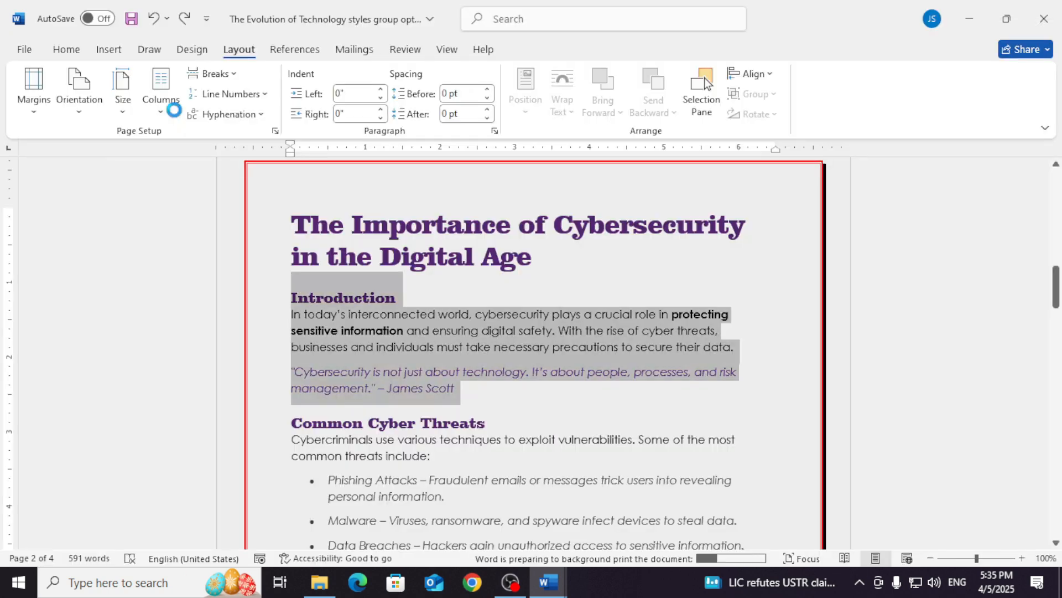
type("p")
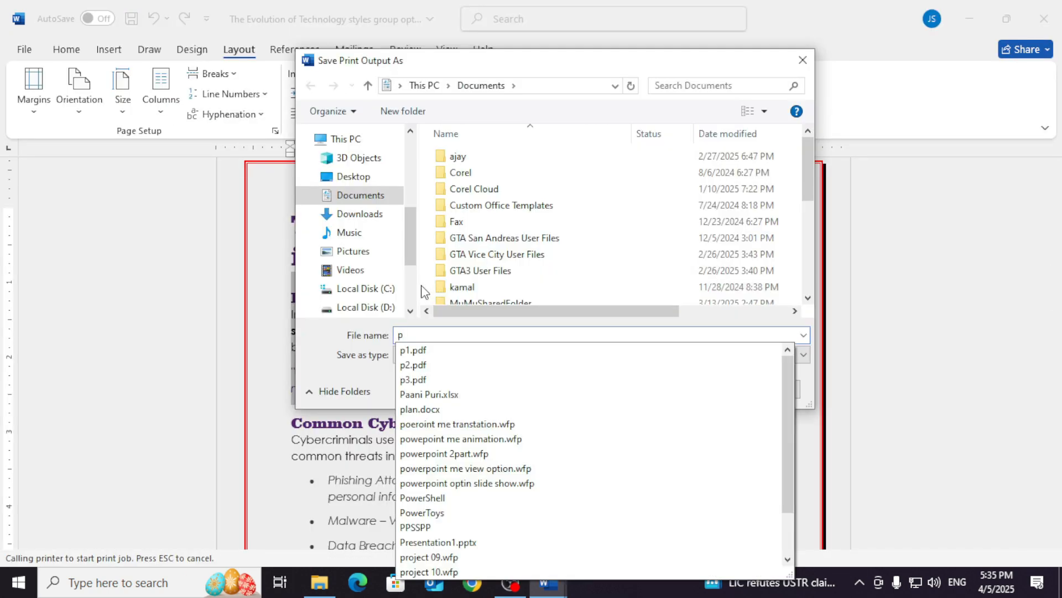
type("4")
left_click(676, 389)
- Open the p4 PDF from the recent files in File Explorer, check its page order, and close it
left_click(221, 331)
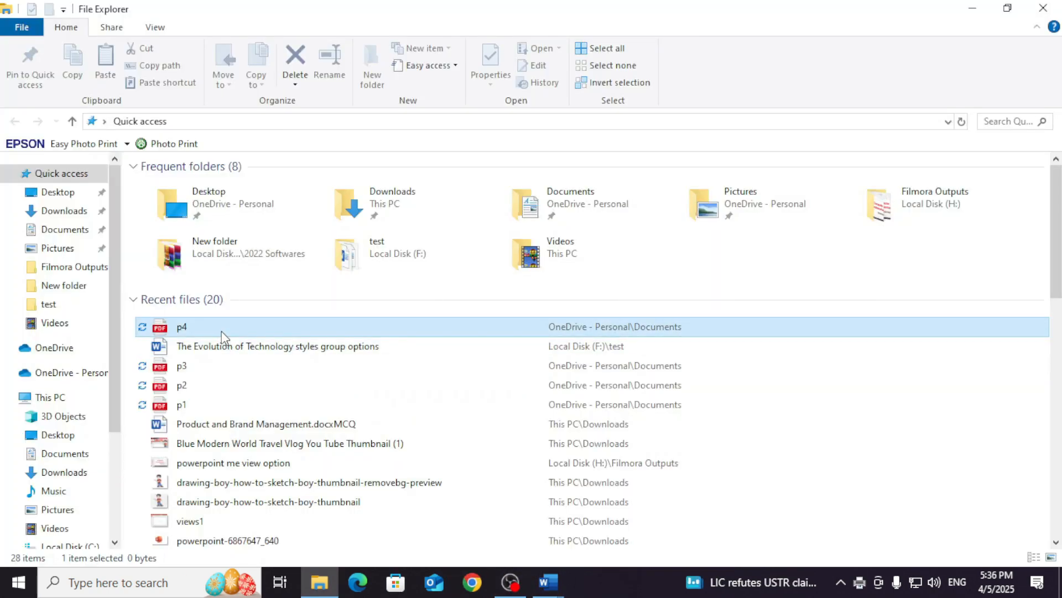
double_click(221, 331)
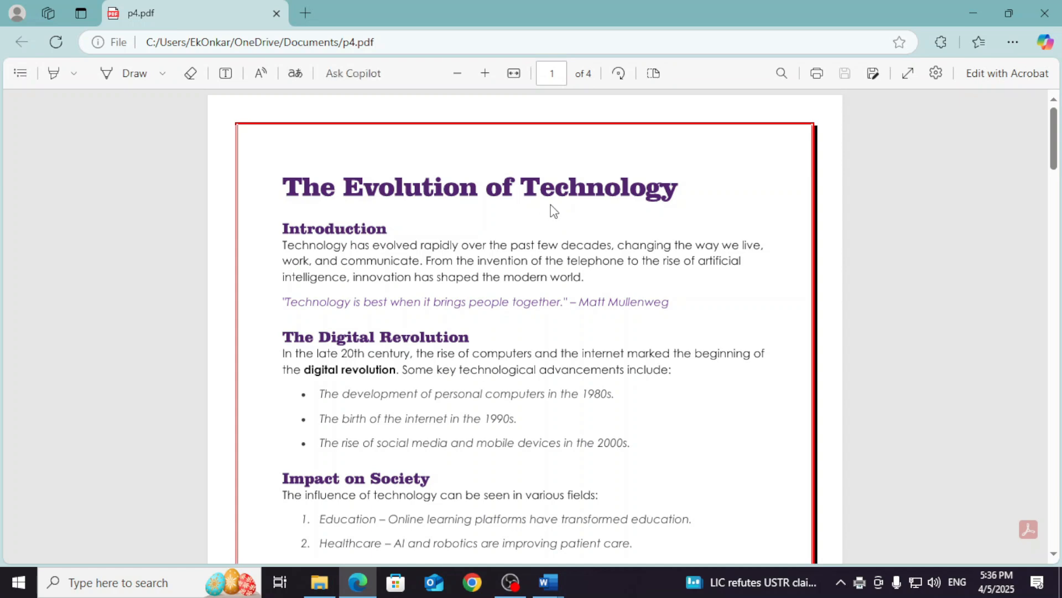
scroll(640, 262, "down", 2)
scroll(570, 222, "down", 10)
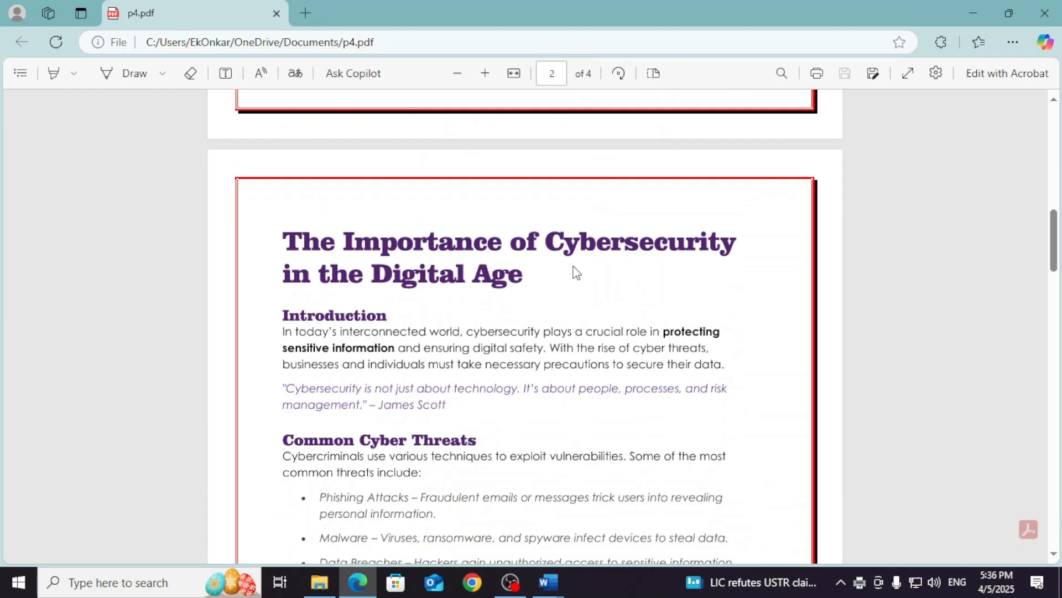
scroll(600, 299, "down", 20)
scroll(601, 304, "up", 17)
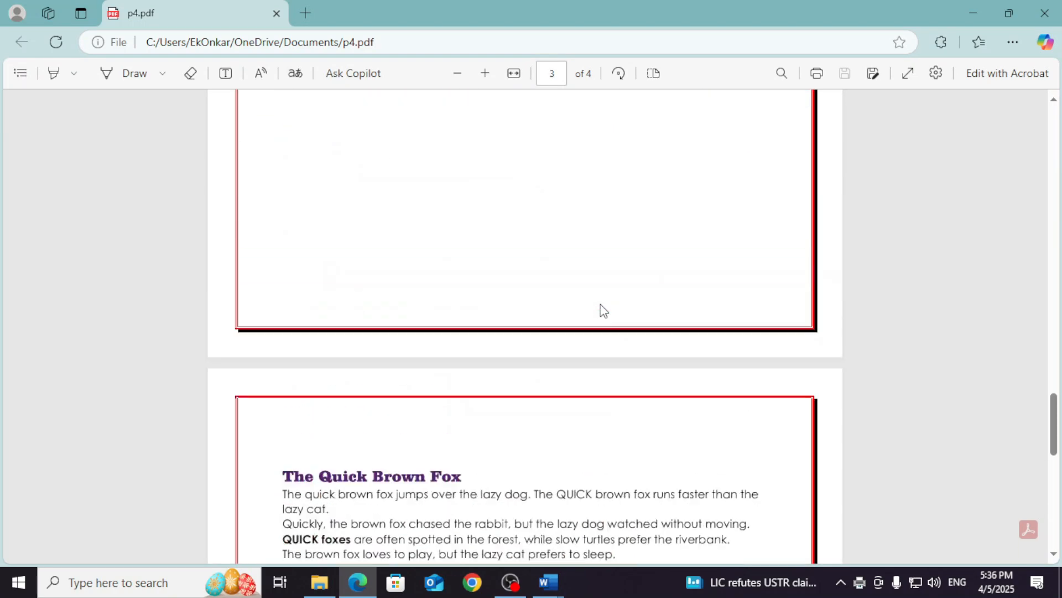
scroll(613, 277, "up", 15)
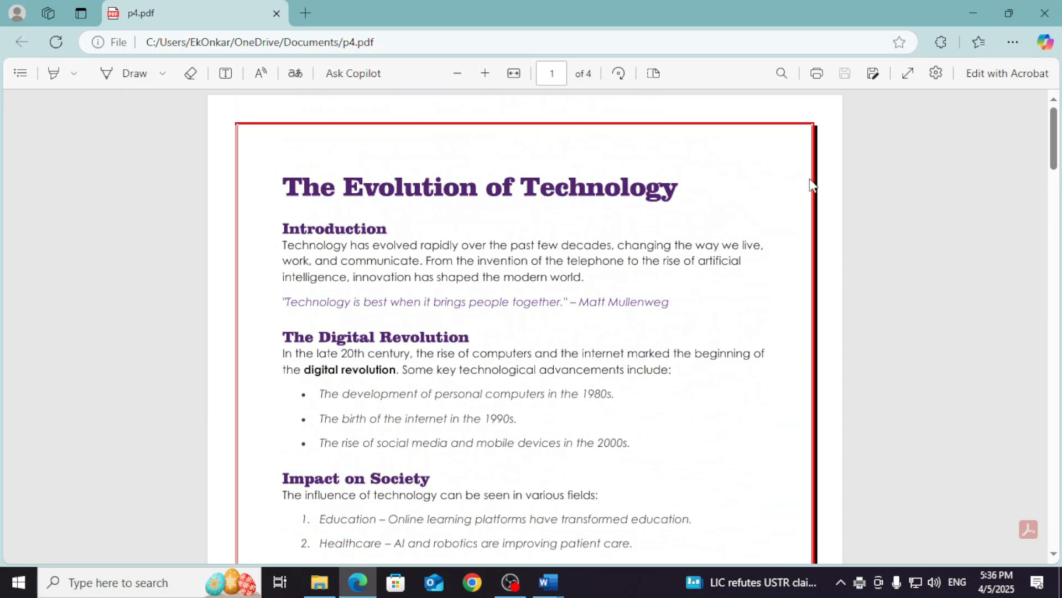
left_click(1045, 13)
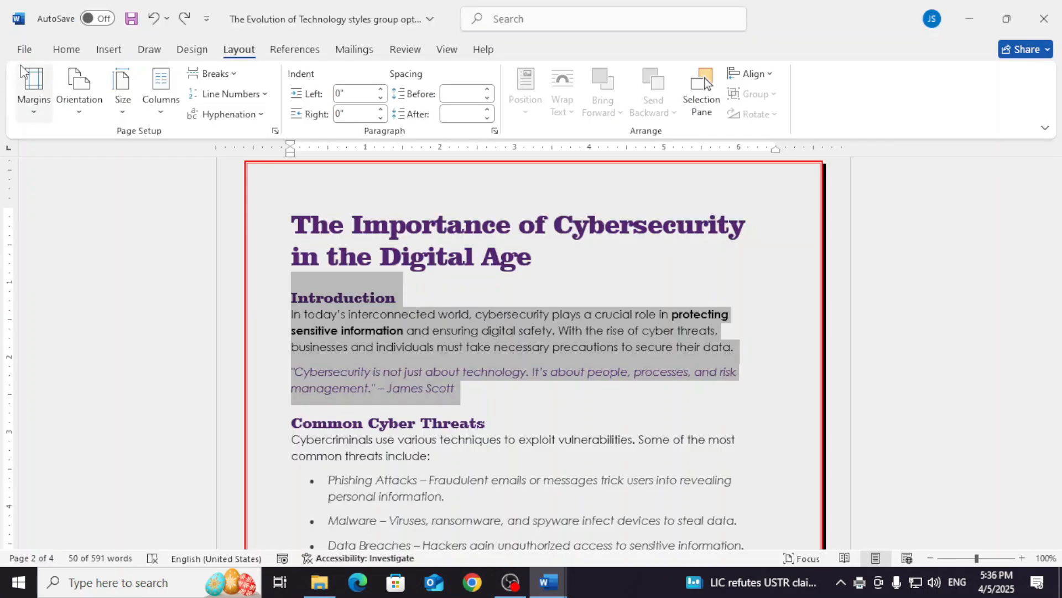
- Reopen the print settings of the Word document and set the collation to Collated
left_click(24, 49)
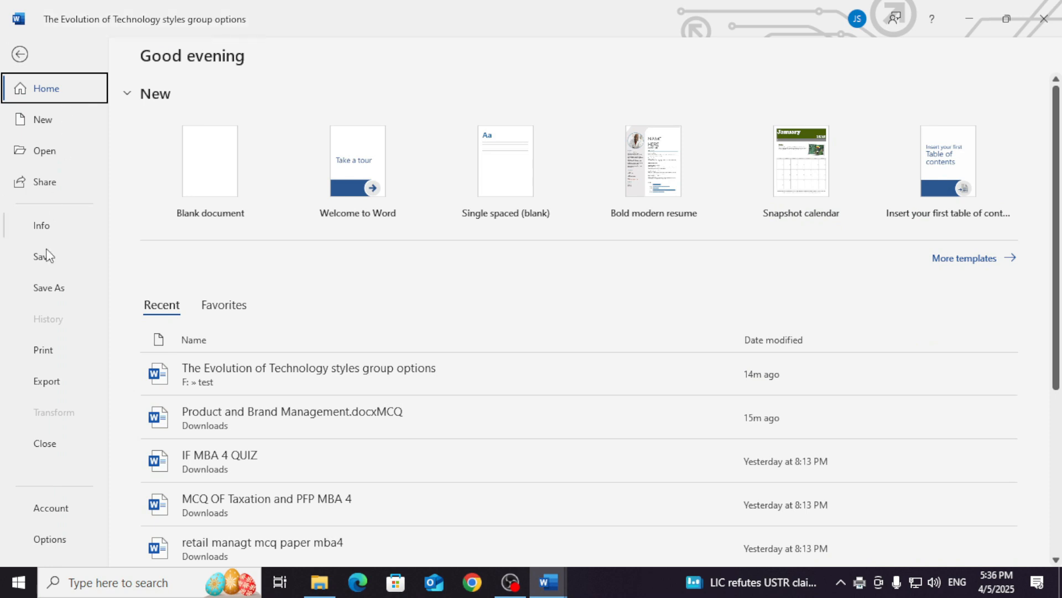
left_click(43, 350)
left_click(228, 363)
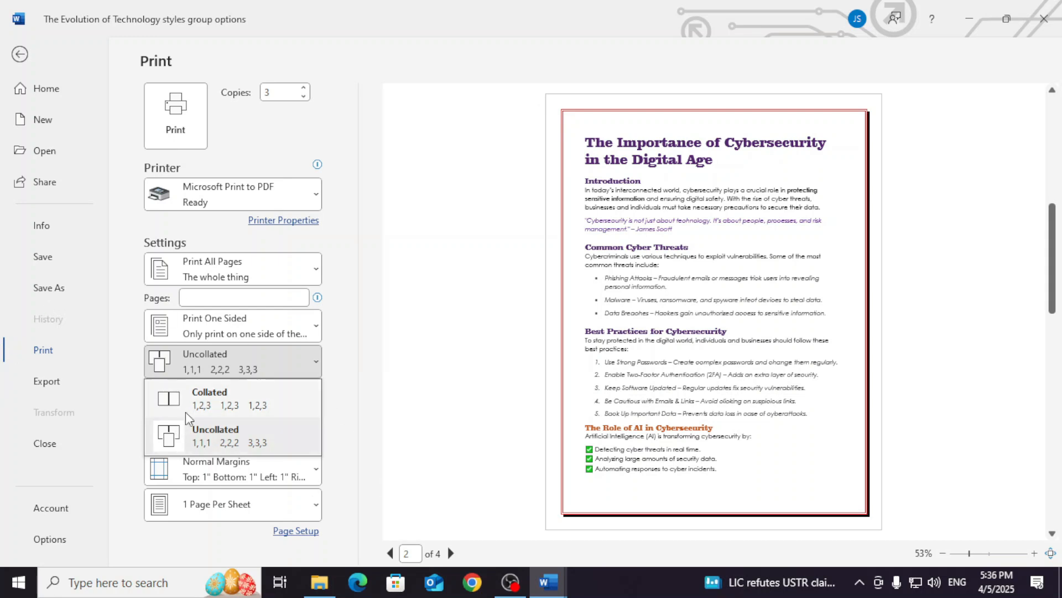
left_click(267, 394)
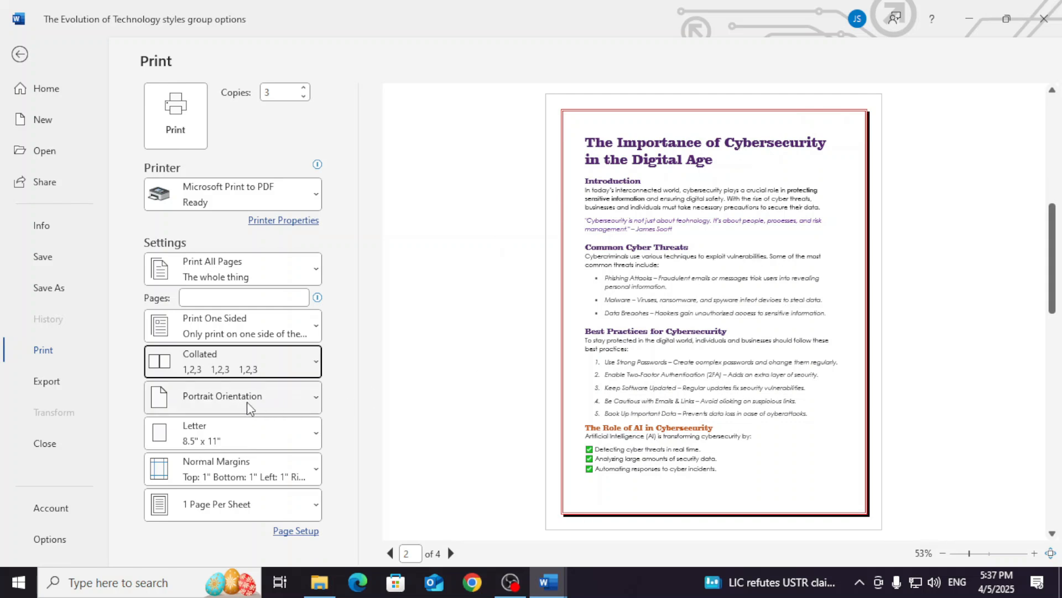
- Try landscape orientation by checking every page in the print preview, and restore portrait orientation
left_click(263, 414)
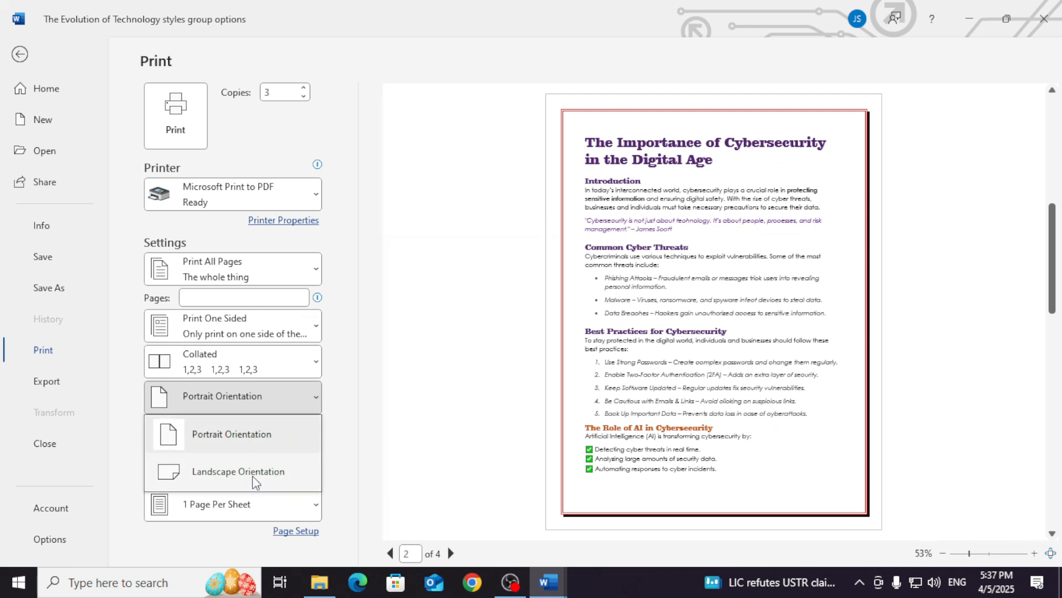
left_click(254, 475)
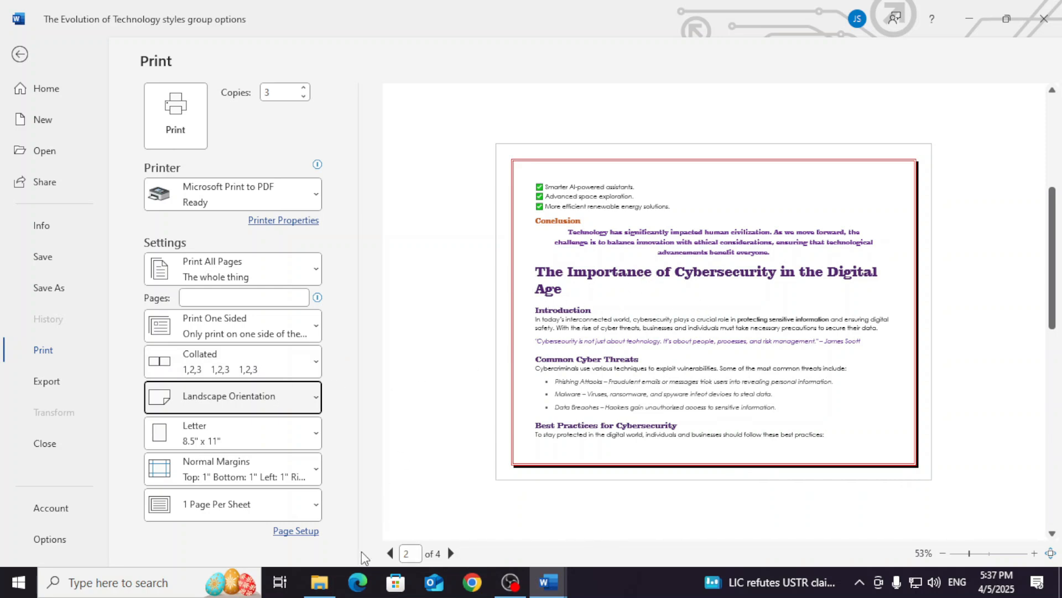
left_click(390, 553)
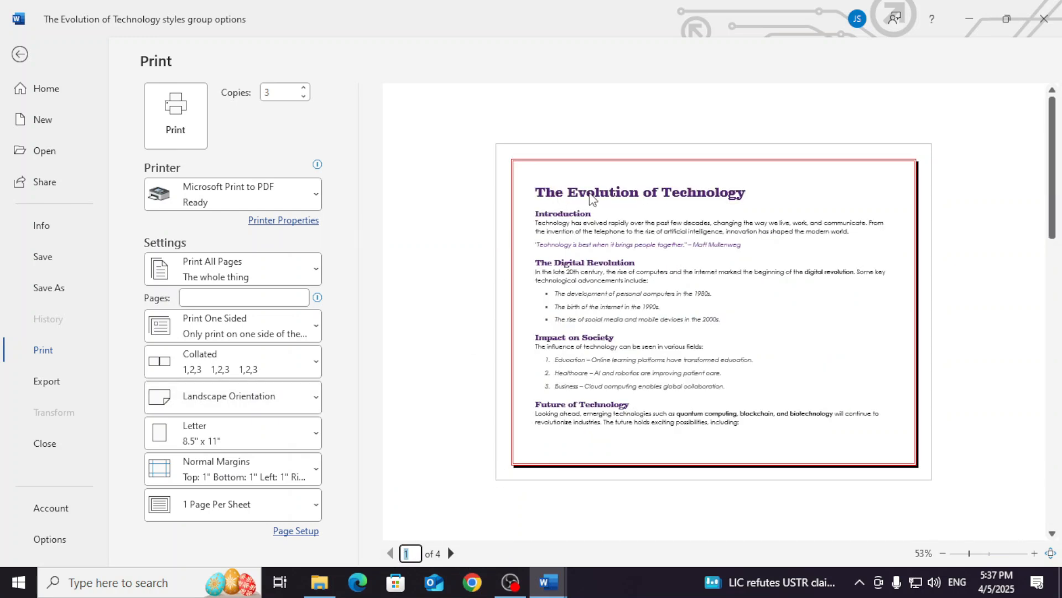
left_click(451, 552)
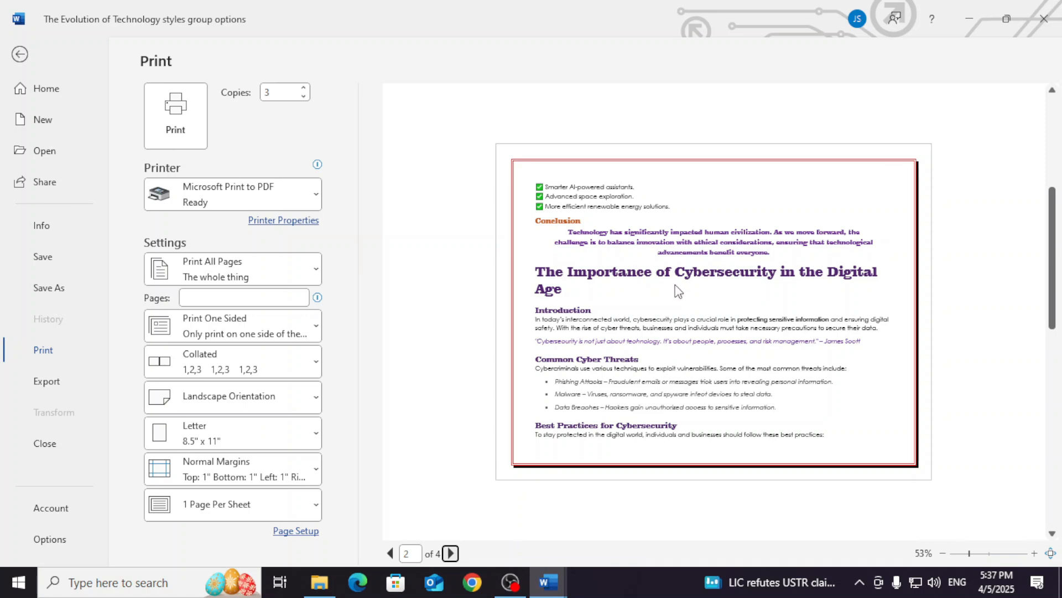
left_click(451, 553)
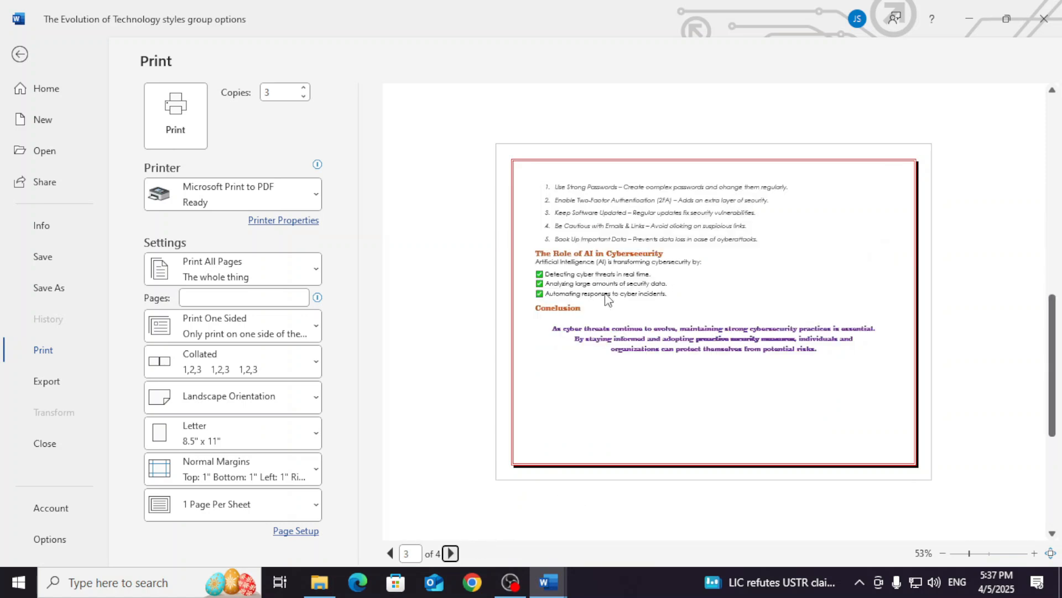
left_click(451, 554)
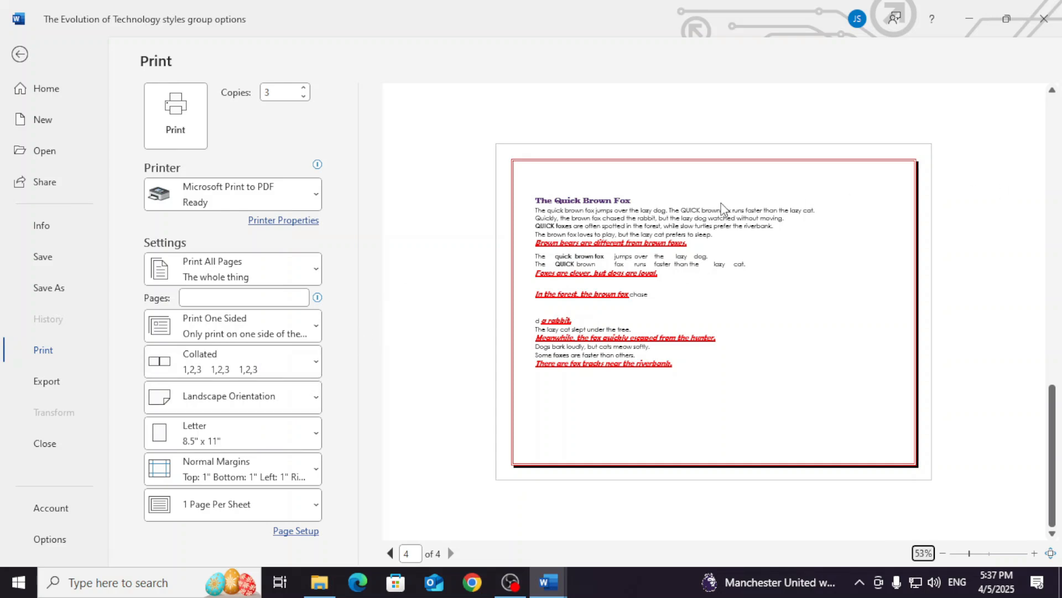
left_click(263, 410)
left_click(262, 432)
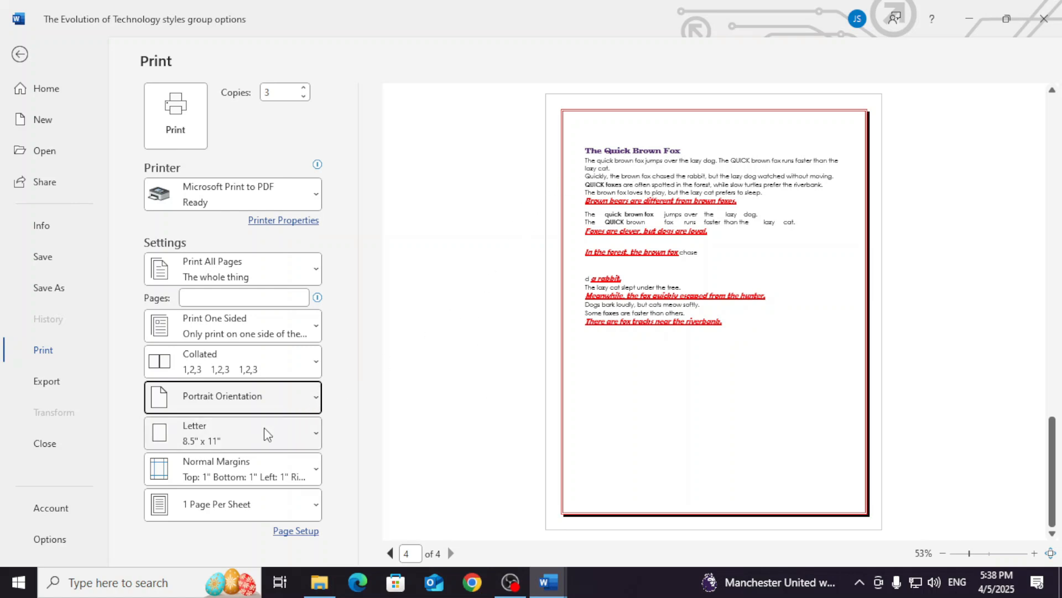
- Set the paper size to Tabloid (11" x 17") and examine how all pages fit in the print preview
left_click(283, 433)
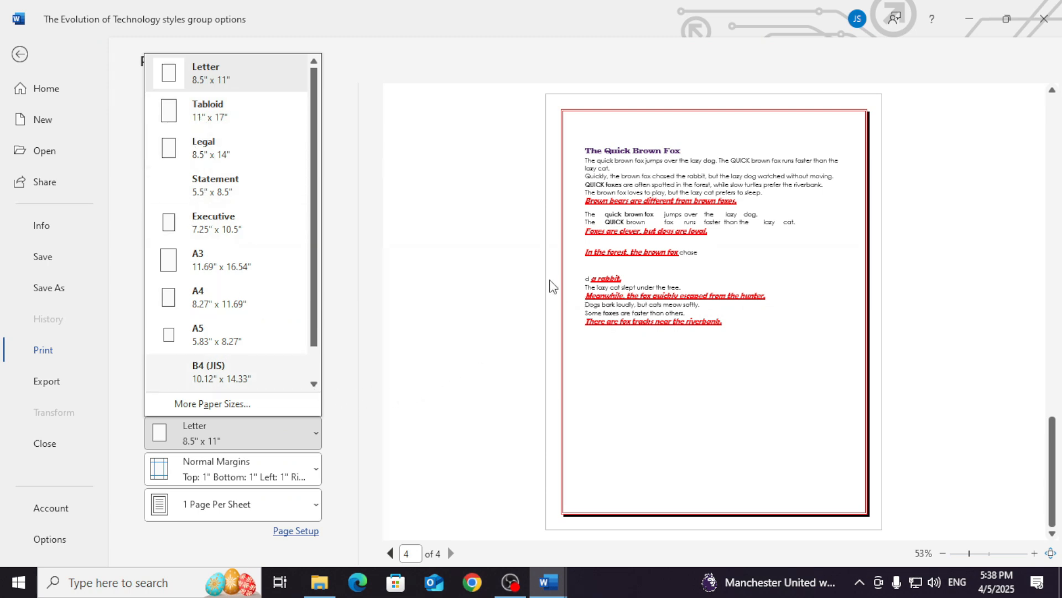
left_click(220, 124)
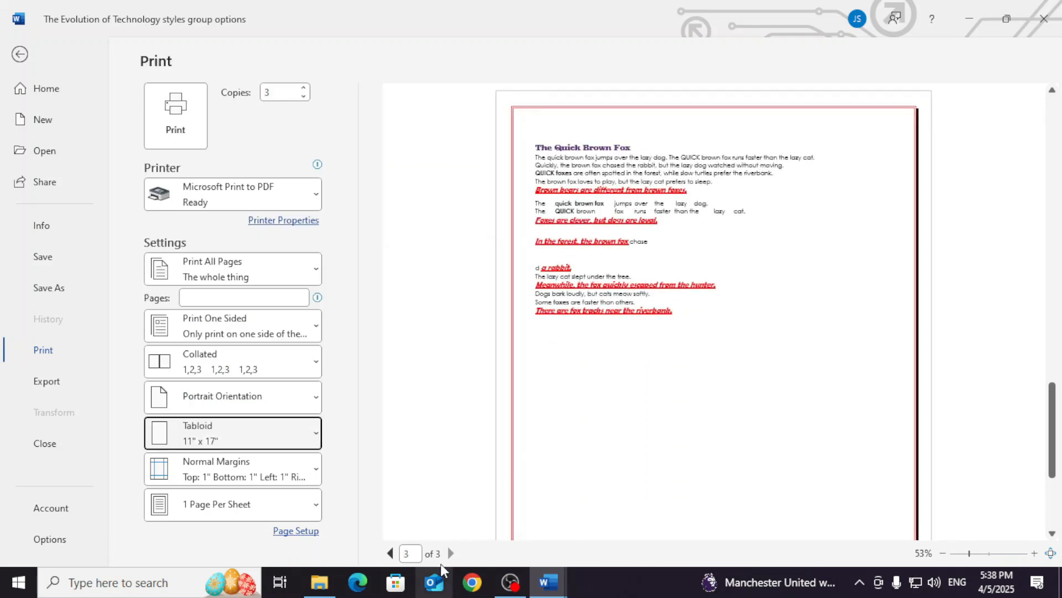
scroll(586, 375, "up", 10)
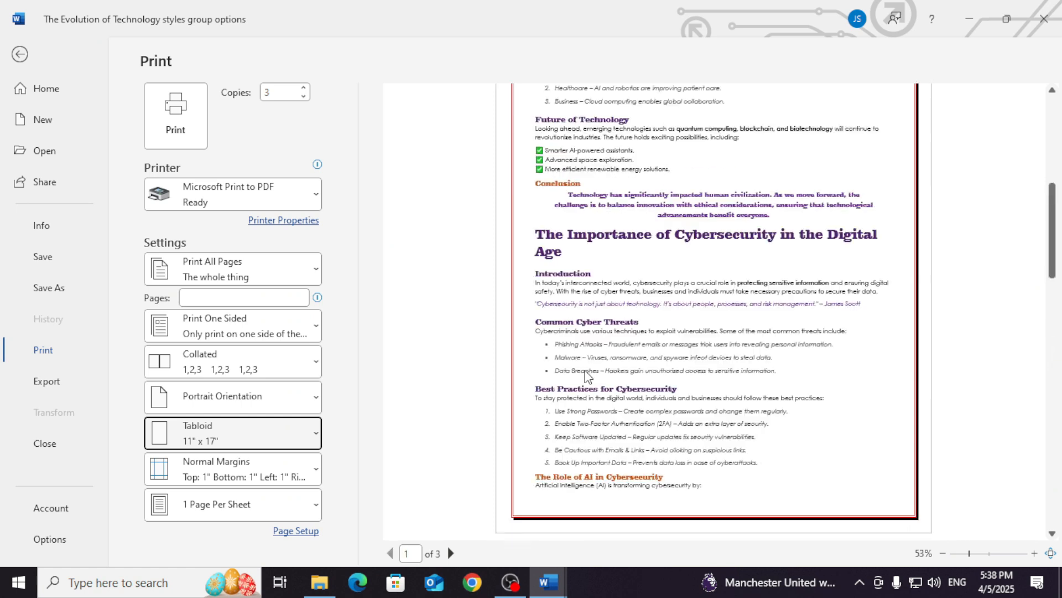
scroll(586, 375, "up", 4)
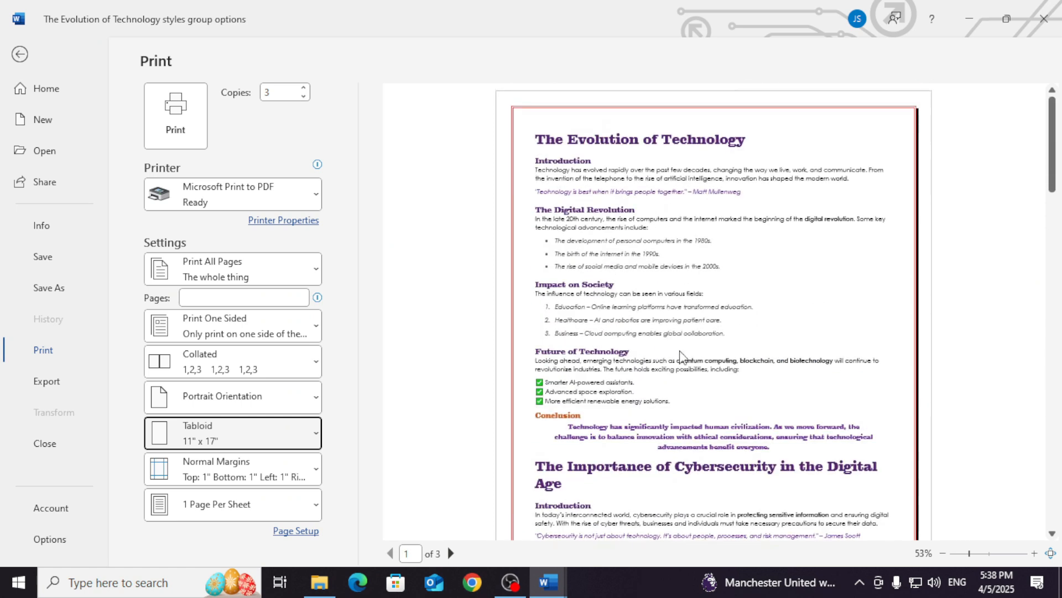
left_click_drag(967, 558, 957, 558)
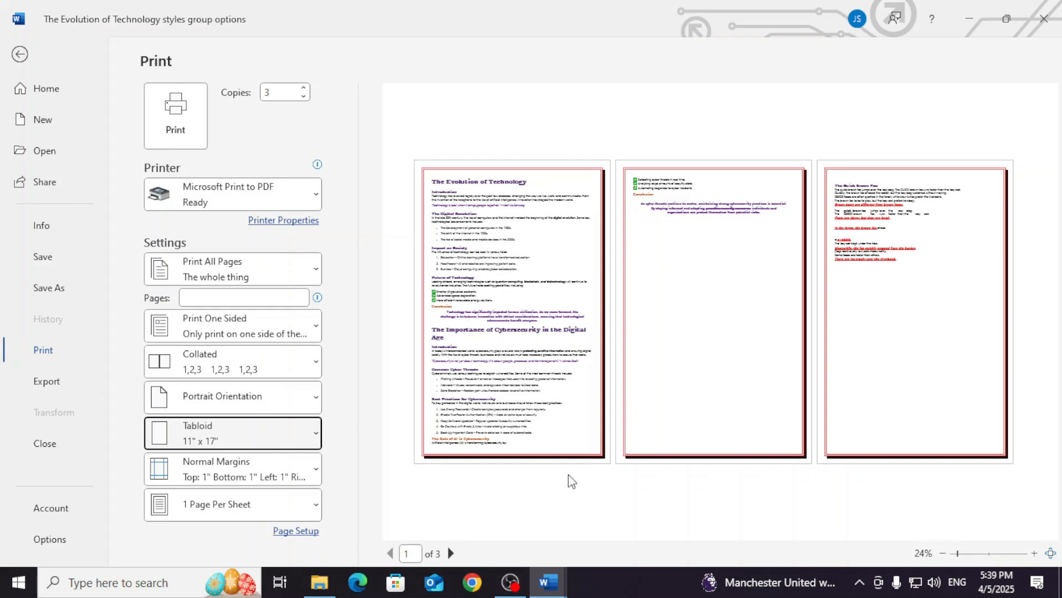
- Set the paper size to A4 (8.27" x 11.69") and check the first page enlarged in the print preview
left_click(290, 433)
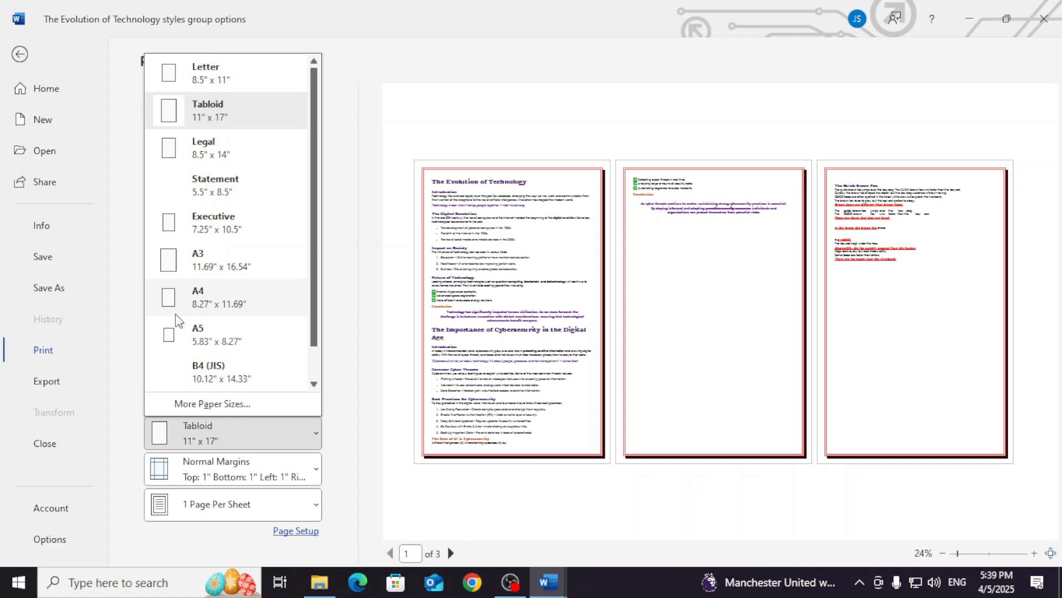
left_click(230, 305)
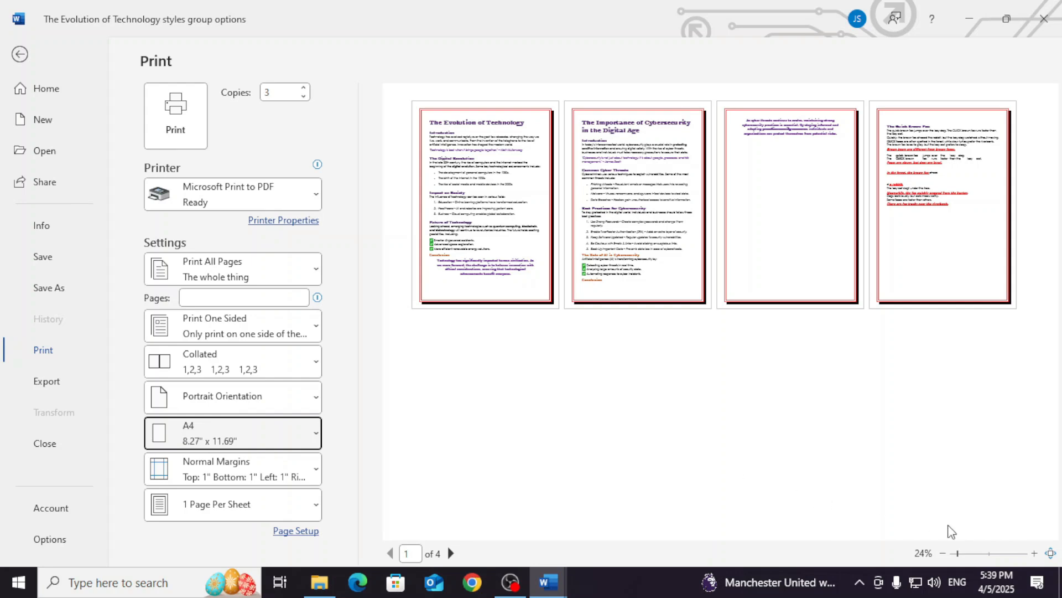
left_click(974, 555)
scroll(789, 354, "up", 1)
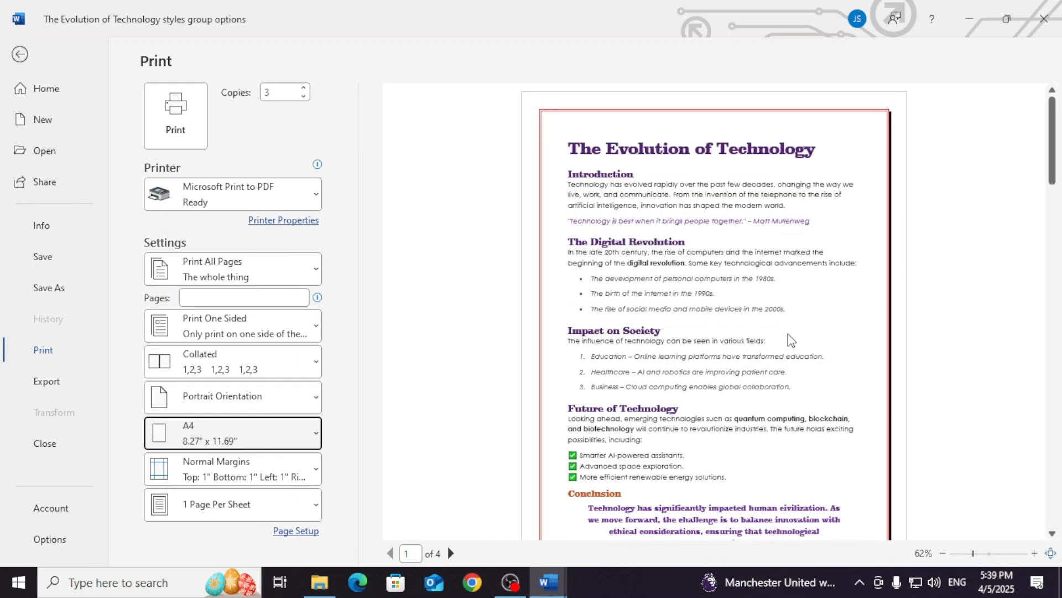
- Try Narrow margins (0.5 inch on every side) and examine how the text flows across the pages in the print preview
scroll(799, 360, "down", 2)
scroll(709, 421, "up", 2)
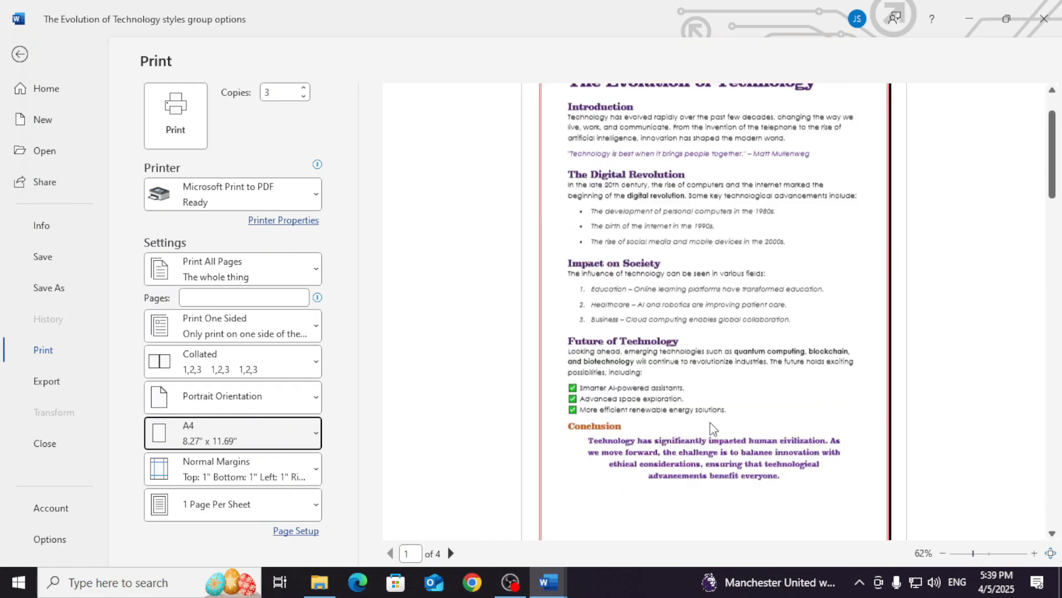
scroll(691, 389, "up", 1)
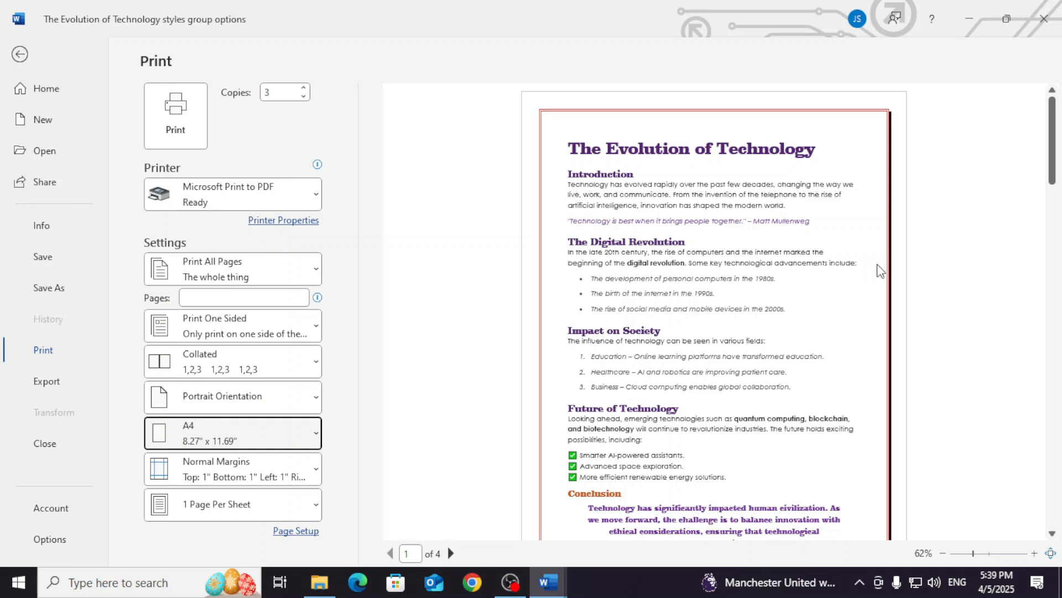
scroll(783, 376, "down", 2)
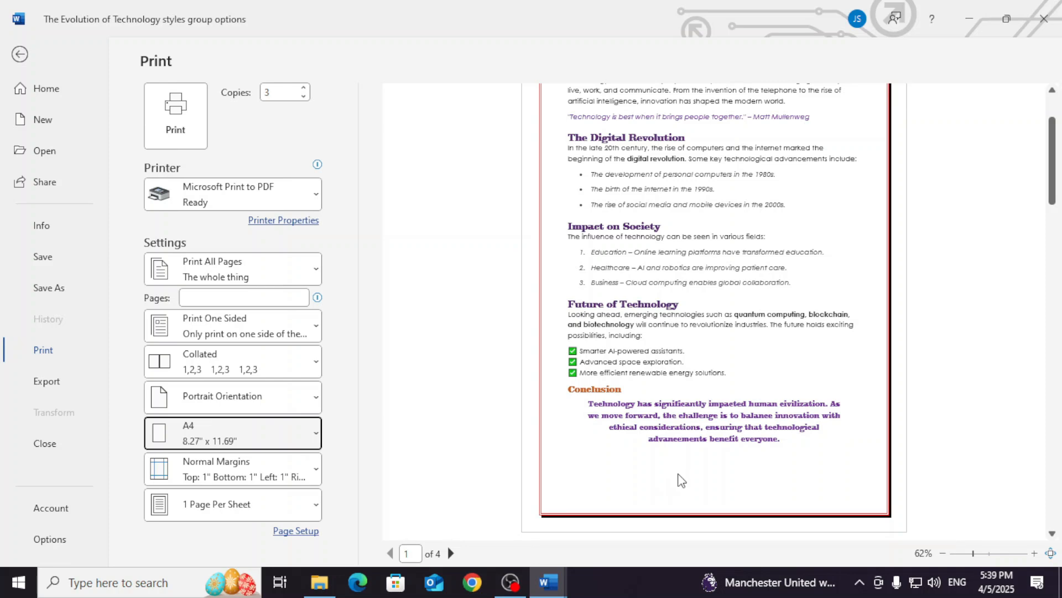
left_click(214, 474)
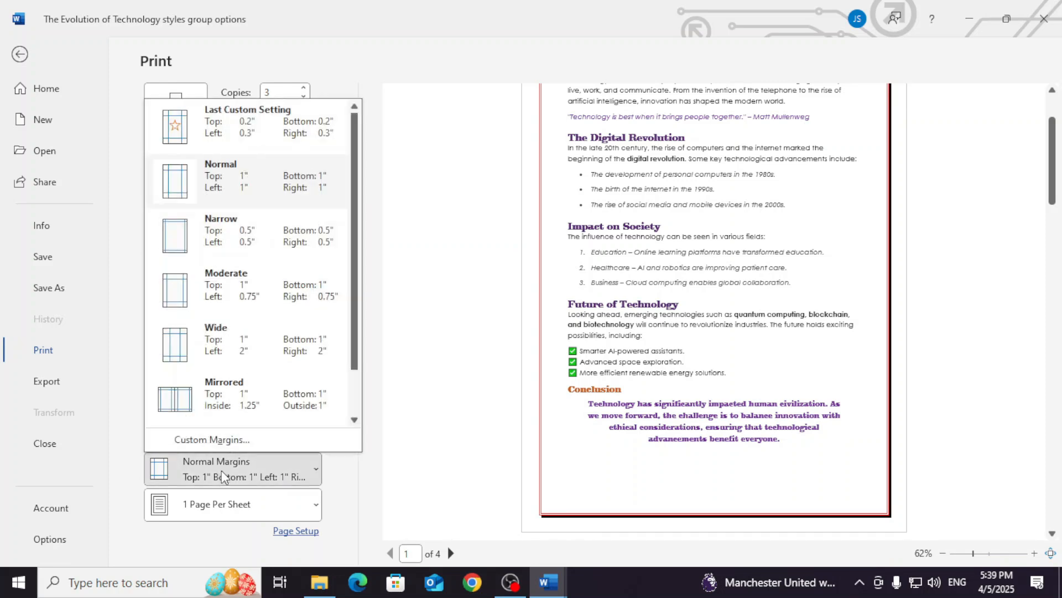
left_click(180, 247)
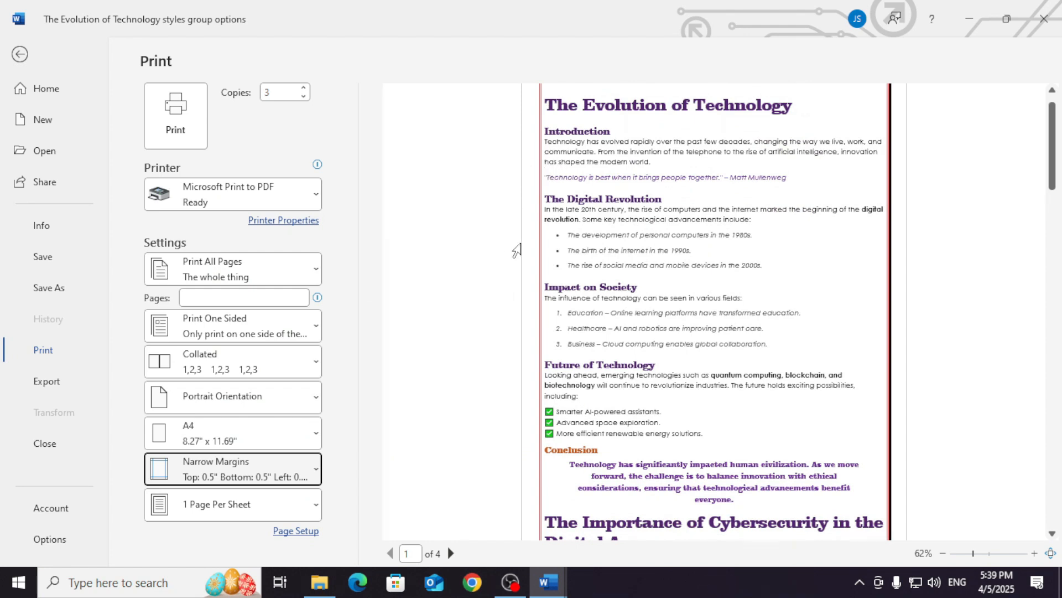
scroll(520, 246, "up", 1)
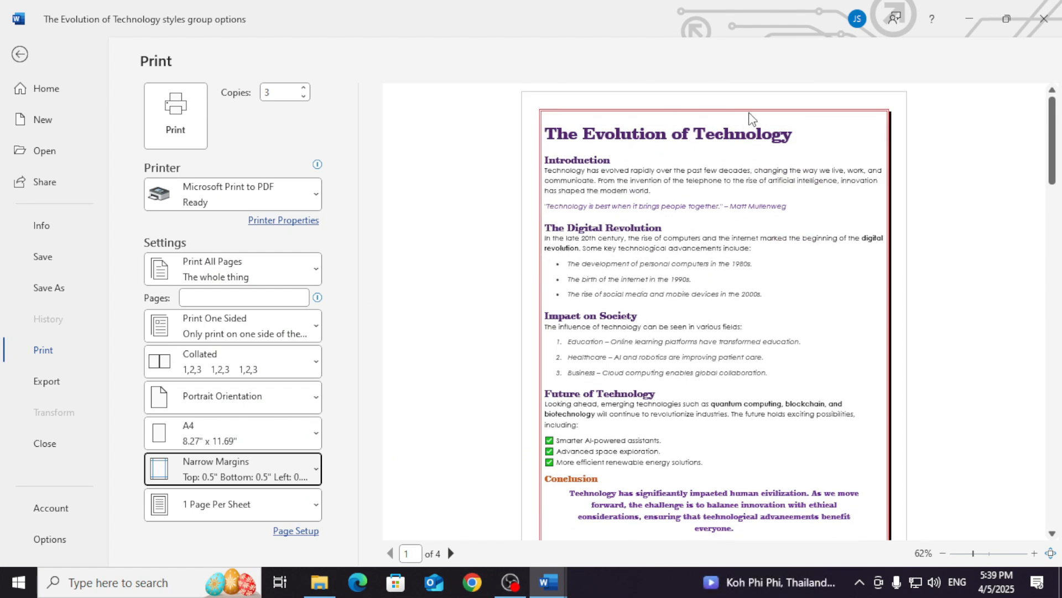
scroll(731, 375, "down", 3)
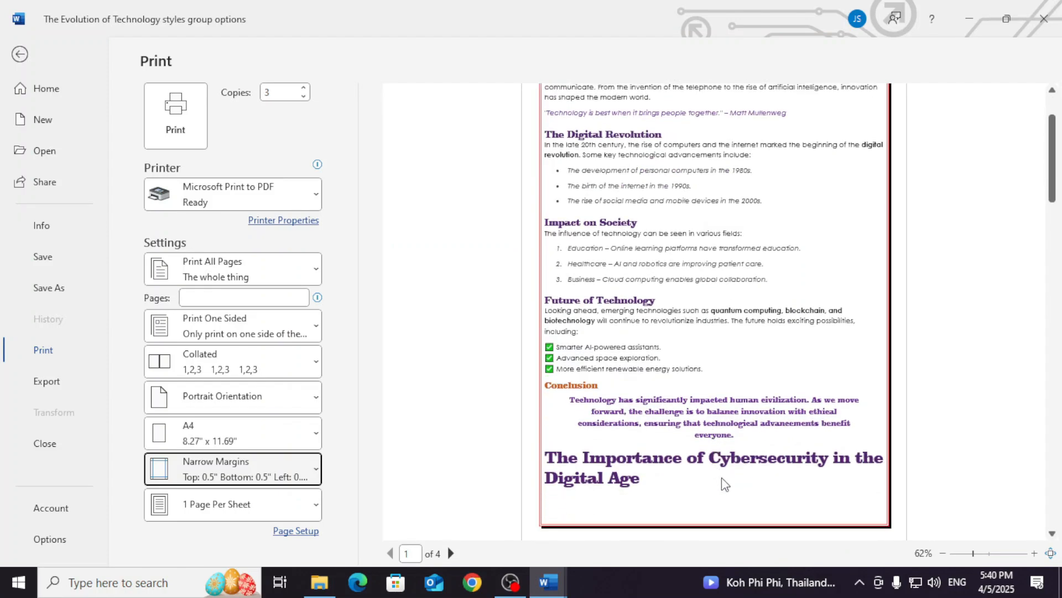
scroll(716, 470, "down", 15)
scroll(721, 479, "down", 1)
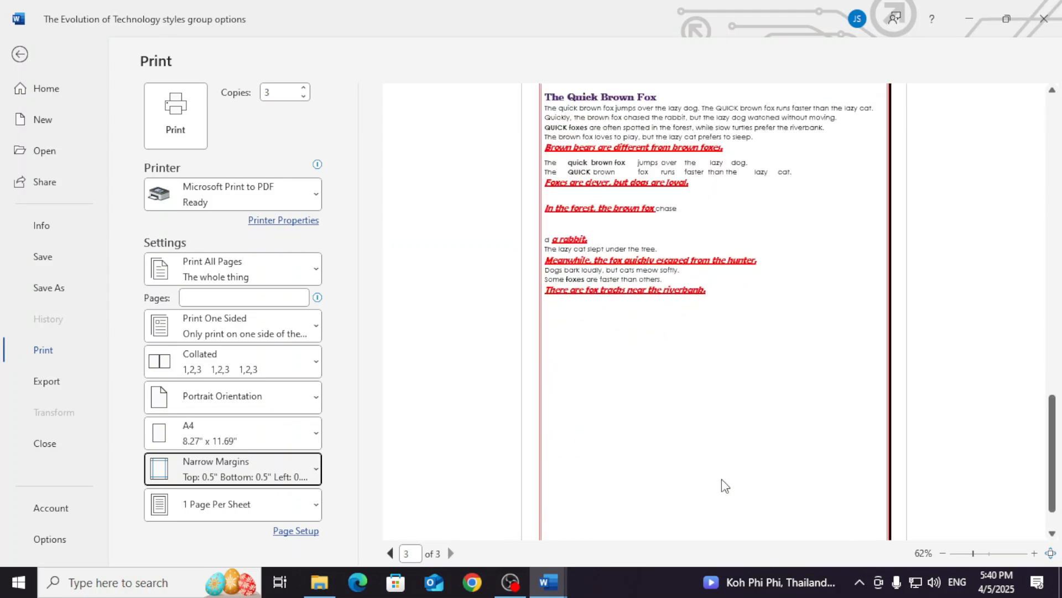
- Try Wide margins, check the pages back to the first one in the preview, and restore Normal margins
left_click(265, 483)
left_click(216, 331)
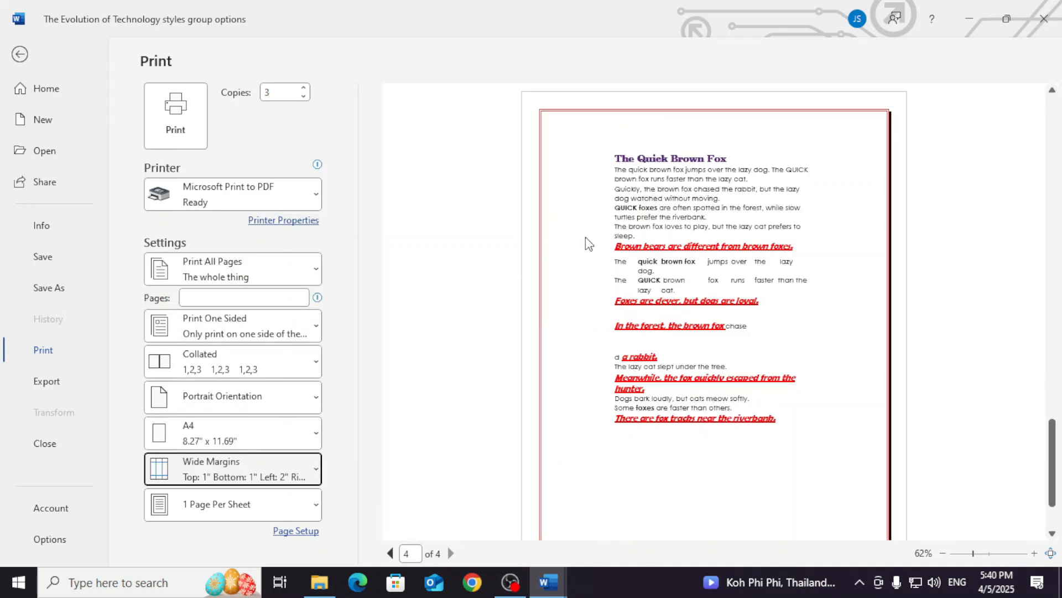
scroll(585, 237, "up", 10)
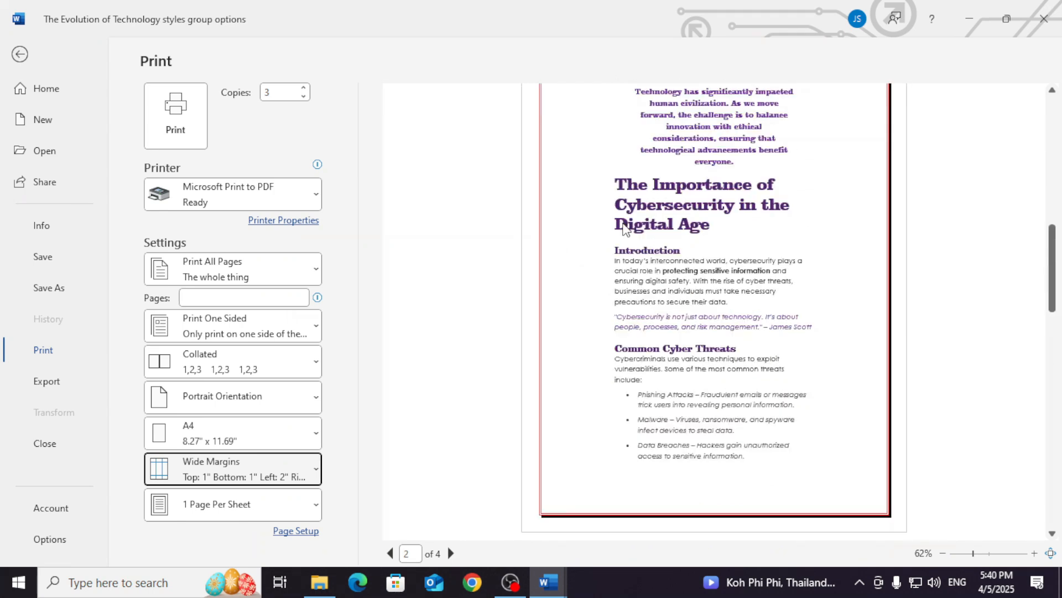
scroll(624, 226, "up", 1)
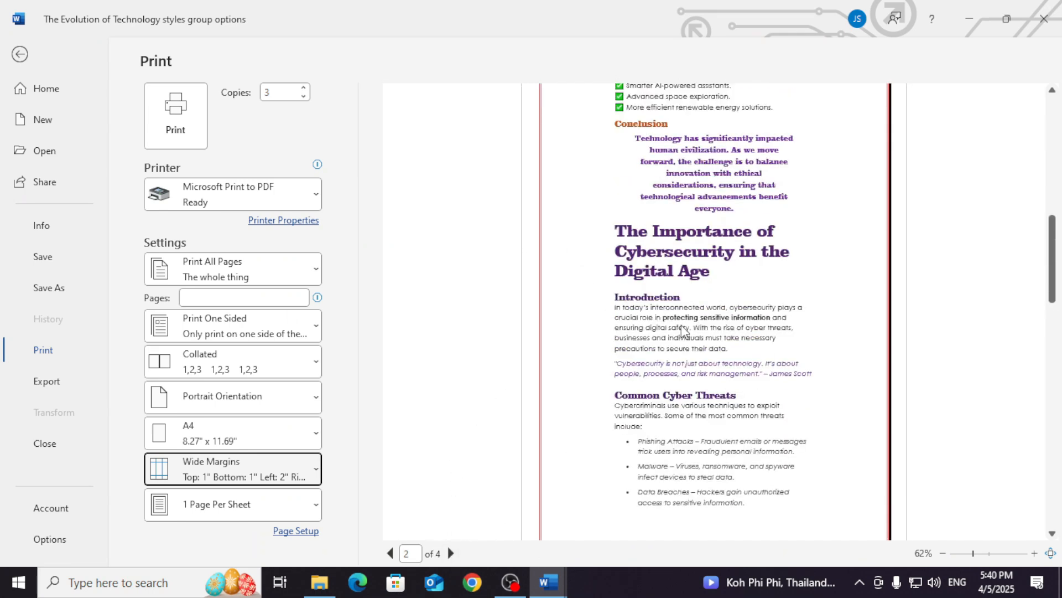
scroll(684, 330, "up", 8)
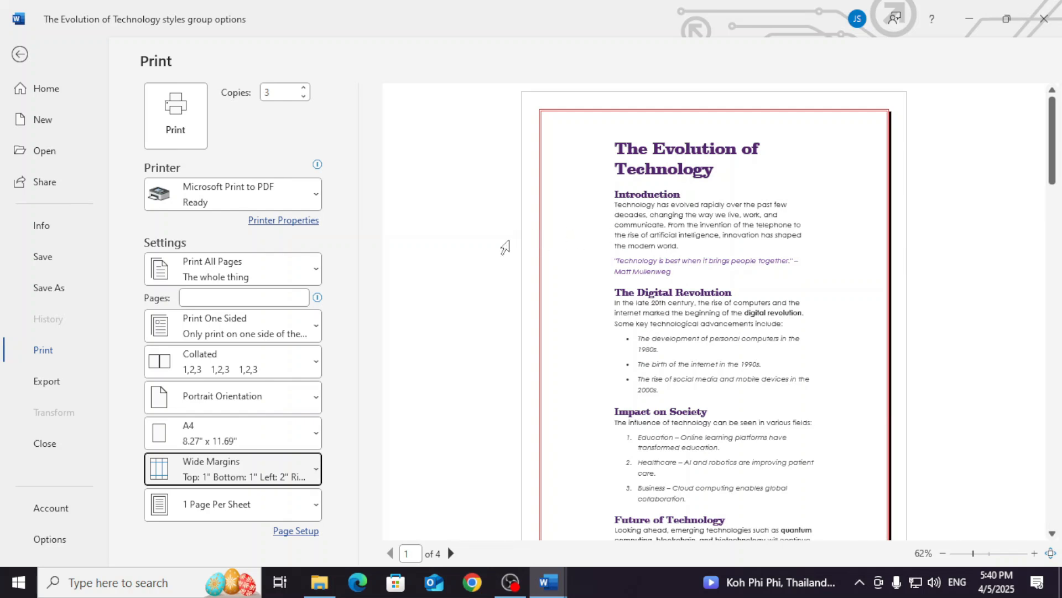
left_click(185, 472)
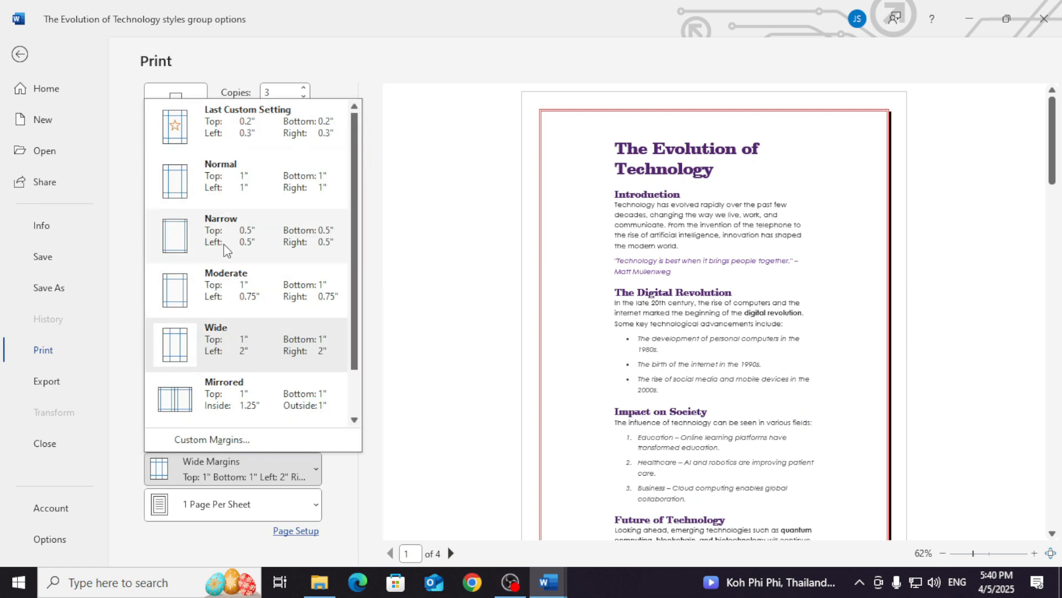
left_click(222, 192)
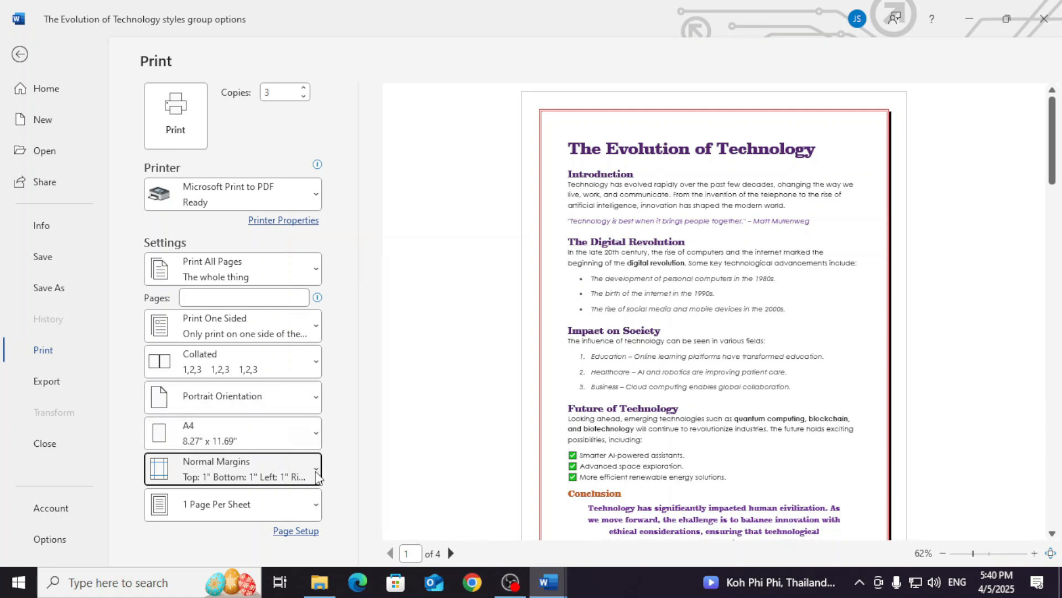
- Set the layout to 4 Pages Per Sheet and print the document to a PDF named p5 in Documents
left_click(242, 509)
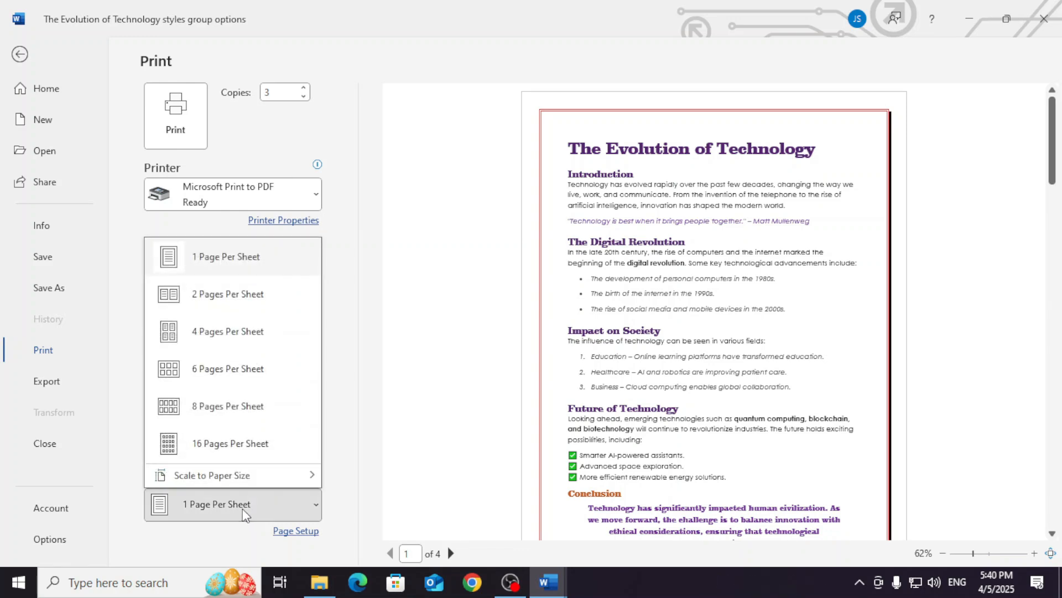
left_click(221, 332)
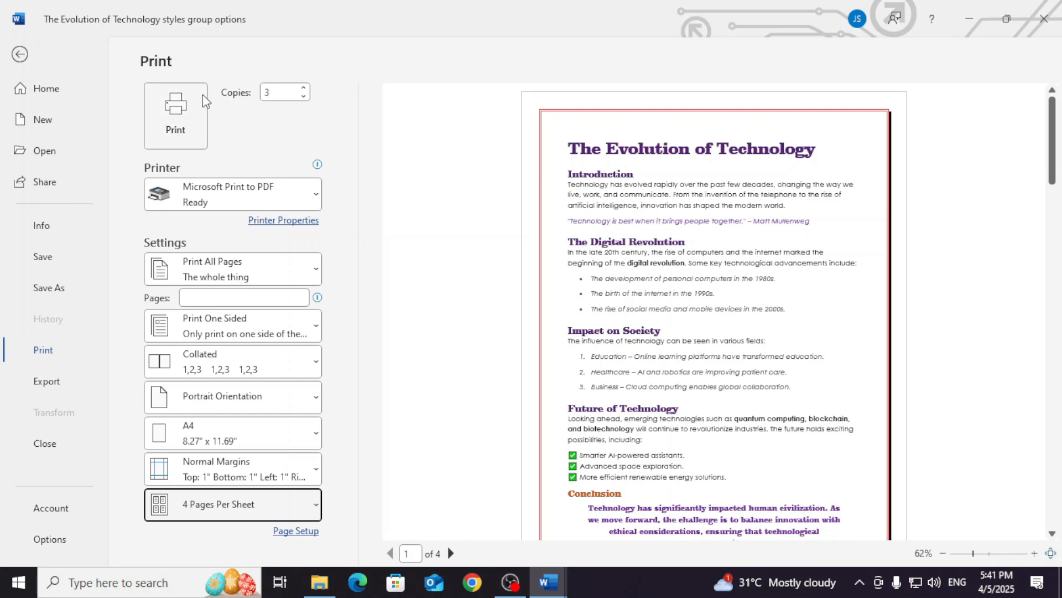
left_click(176, 113)
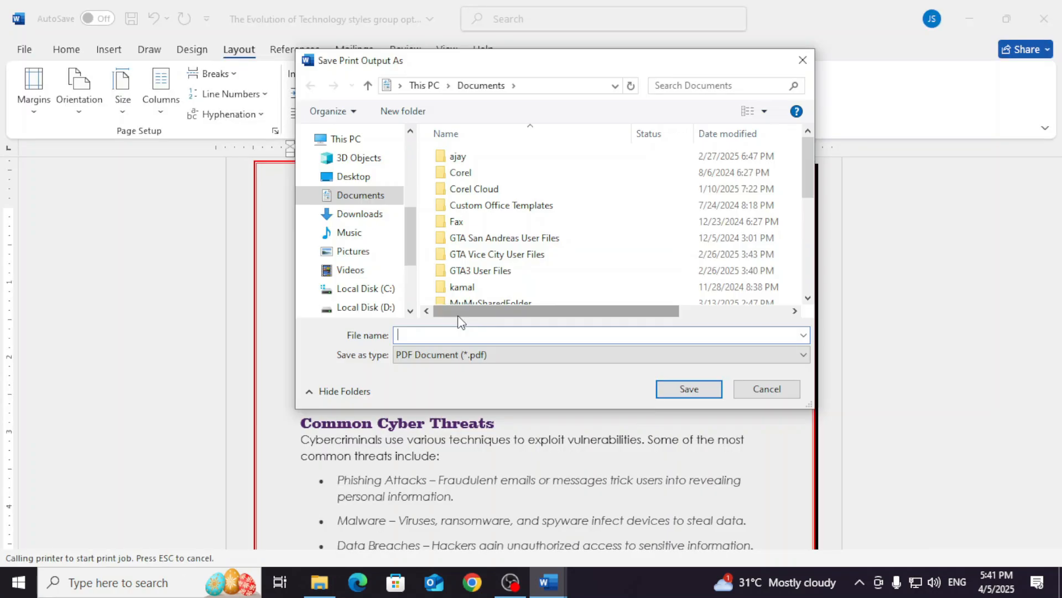
type("p")
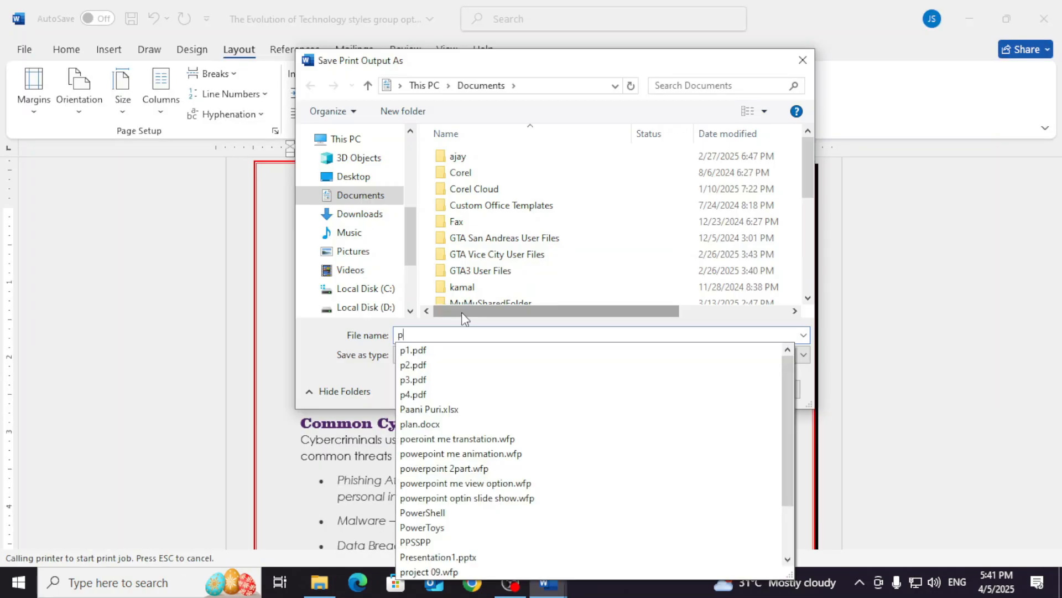
type("5")
key("Return")
- Switch to File Explorer, open the p5 PDF, examine how the pages are arranged on each sheet, and close it
left_click(320, 584)
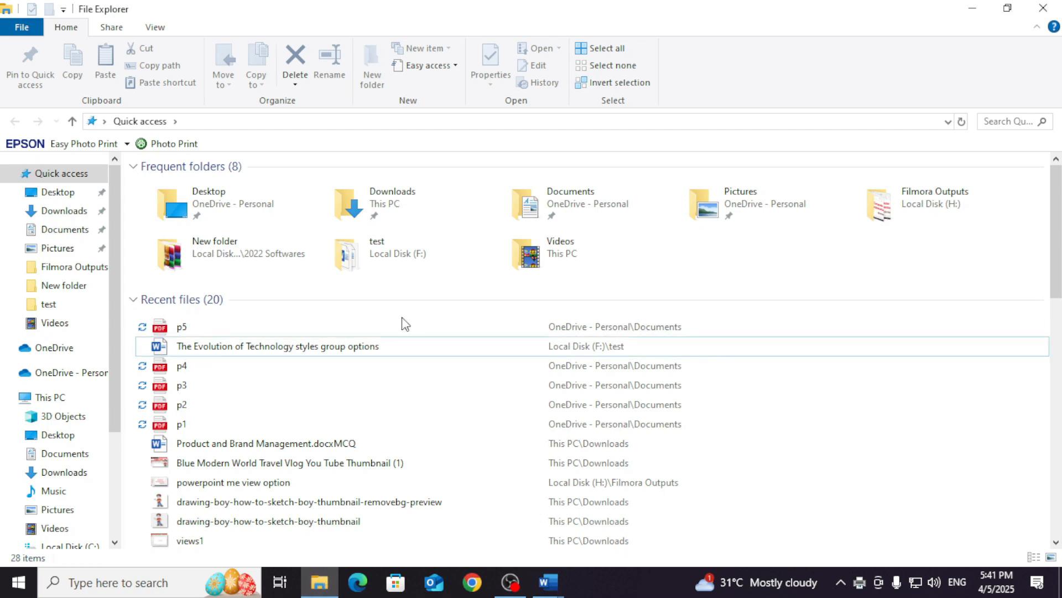
left_click(232, 332)
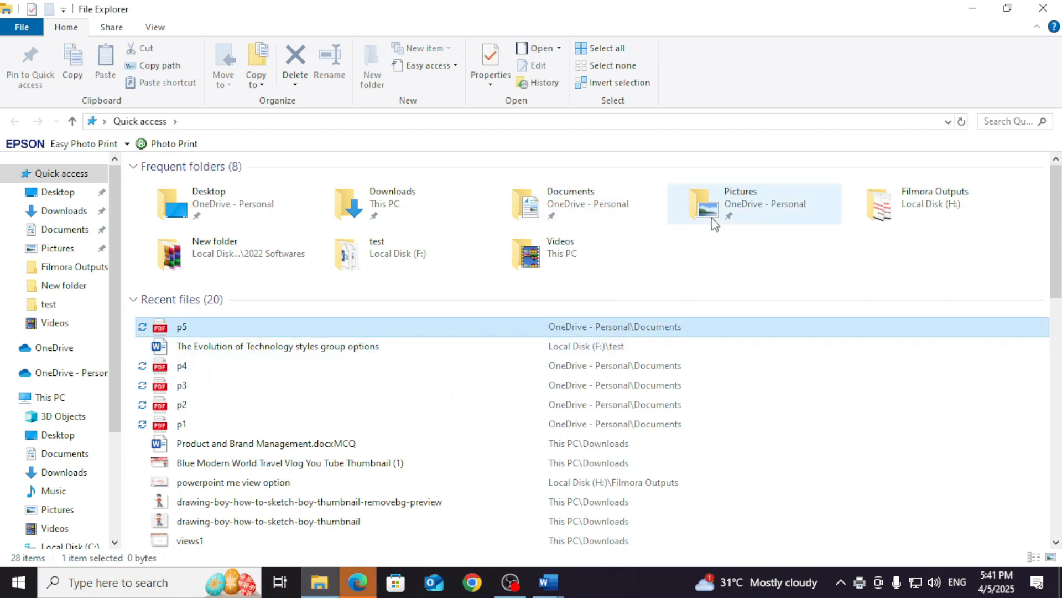
key("Return")
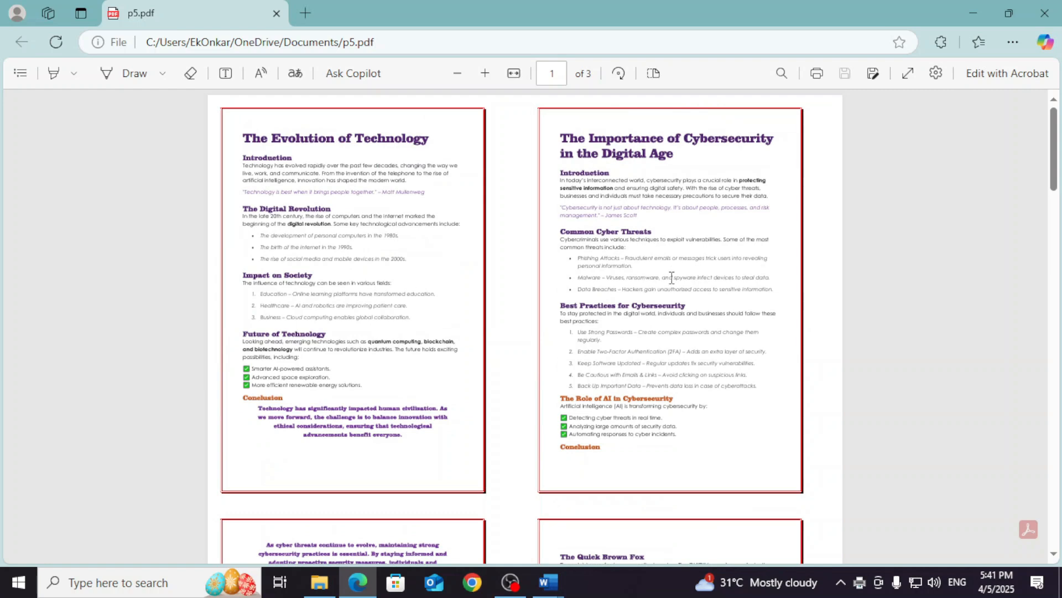
scroll(695, 278, "down", 12)
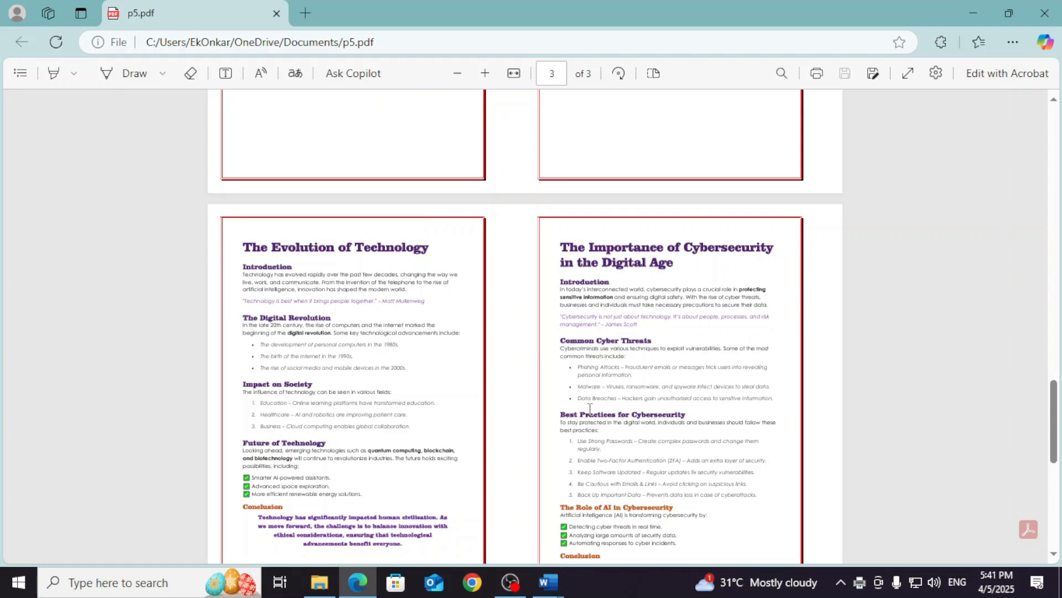
scroll(637, 405, "up", 14)
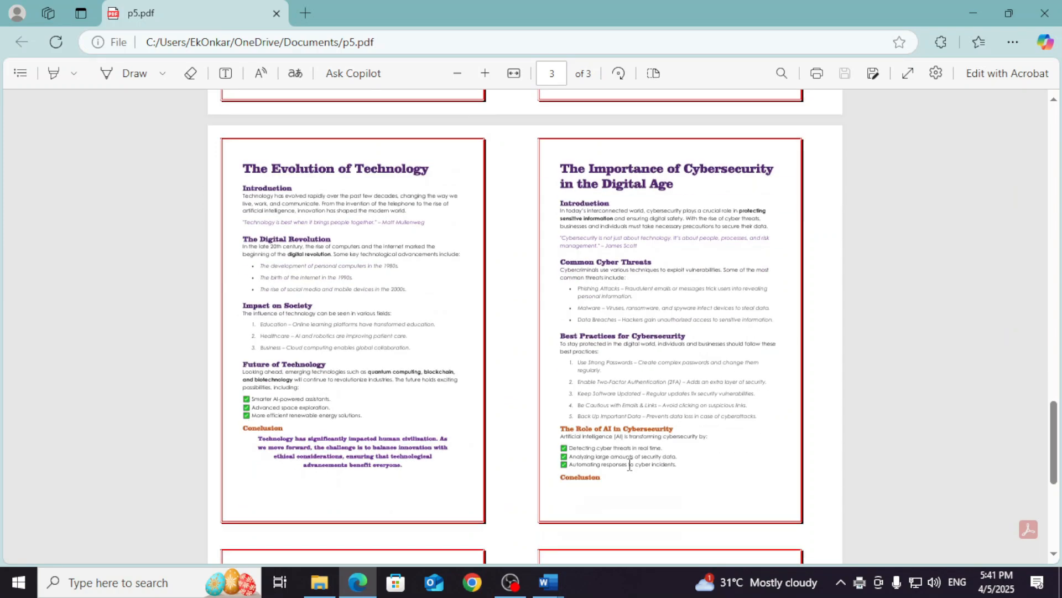
scroll(629, 468, "down", 6)
scroll(632, 468, "up", 3)
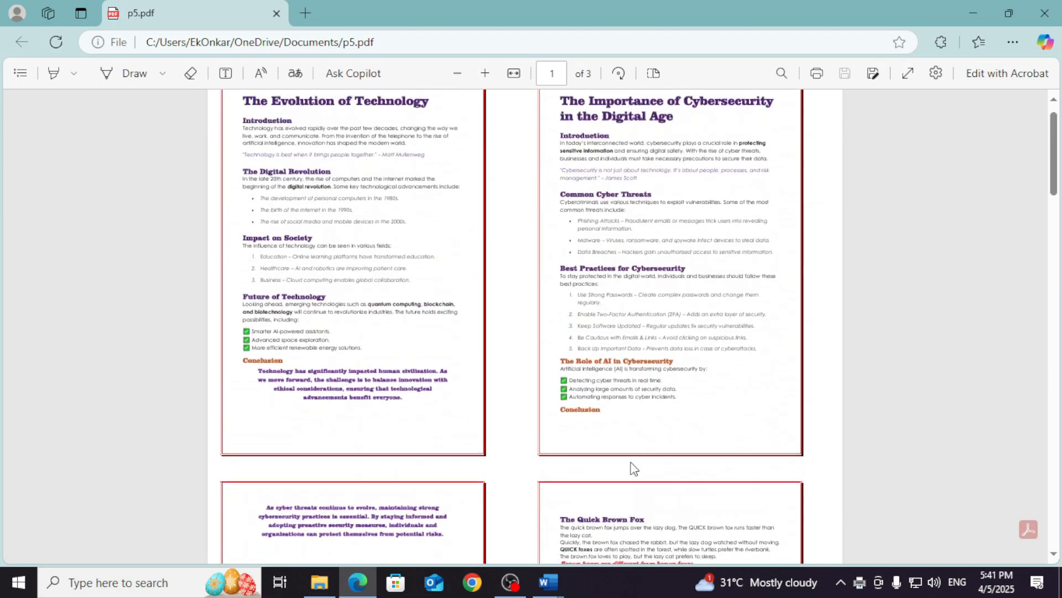
scroll(632, 468, "down", 1)
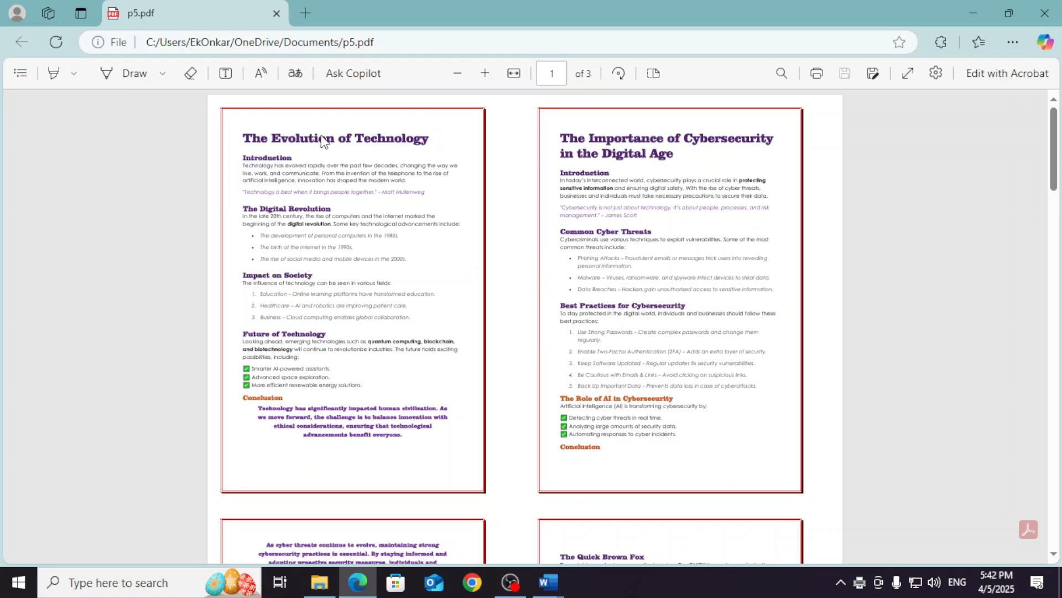
scroll(461, 419, "down", 4)
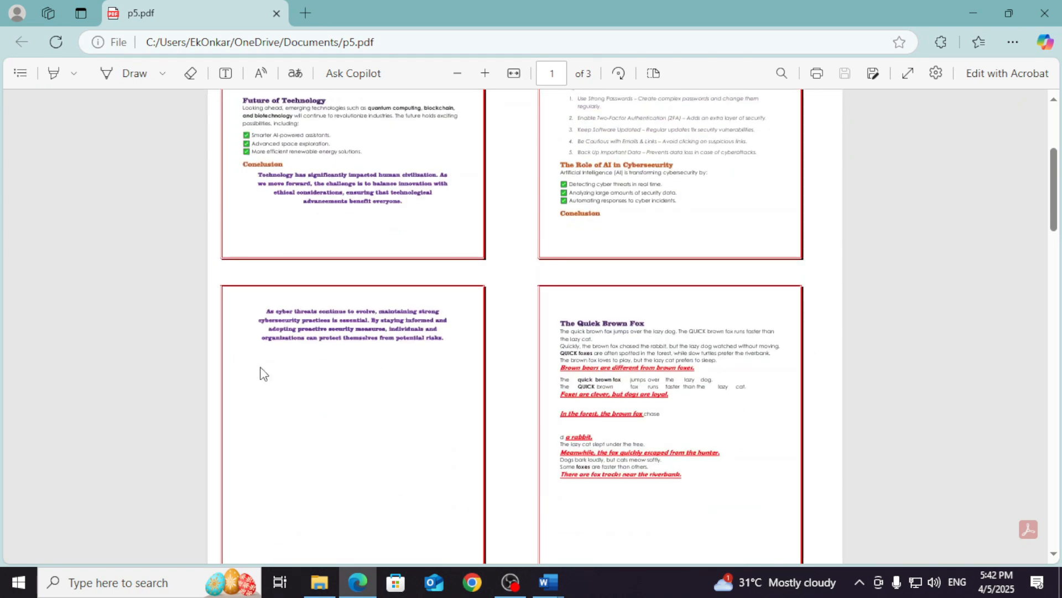
left_click(1047, 9)
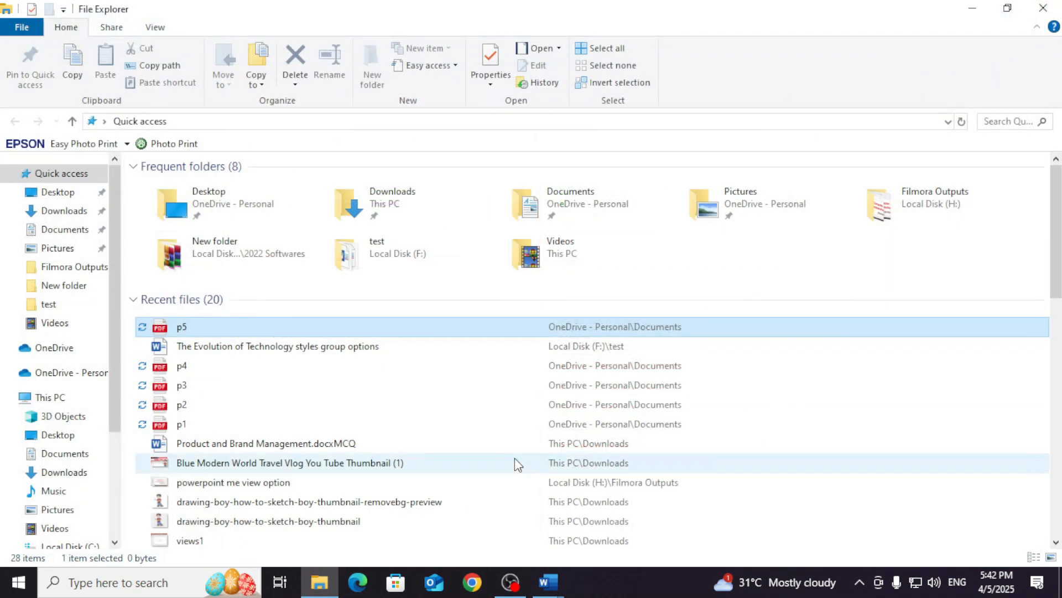
- Switch back to the Word document, reopen its print settings, and set the layout to 1 Page Per Sheet
left_click(556, 573)
left_click(593, 537)
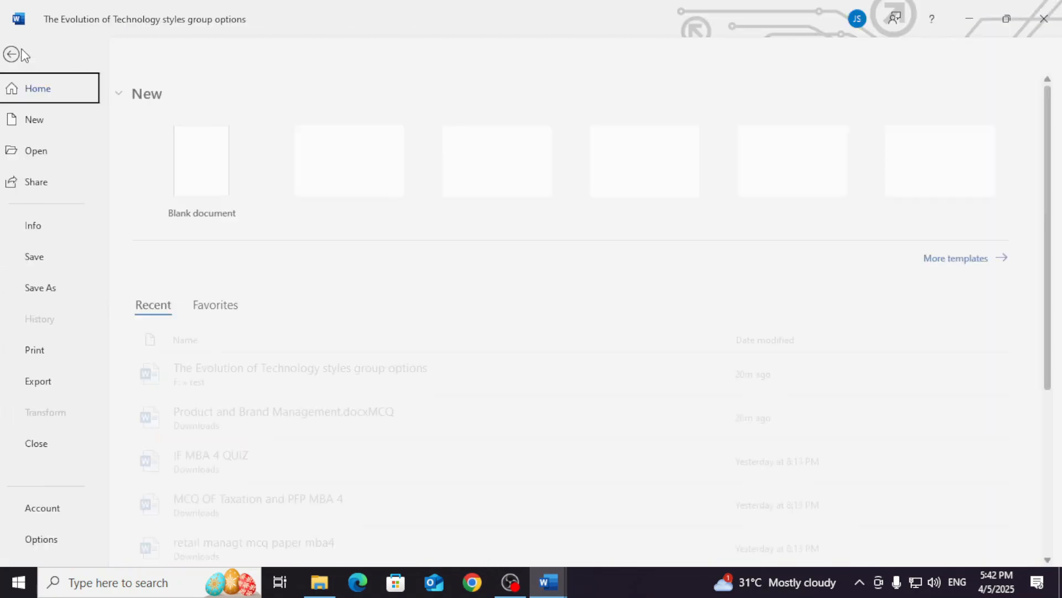
left_click(50, 353)
left_click(236, 510)
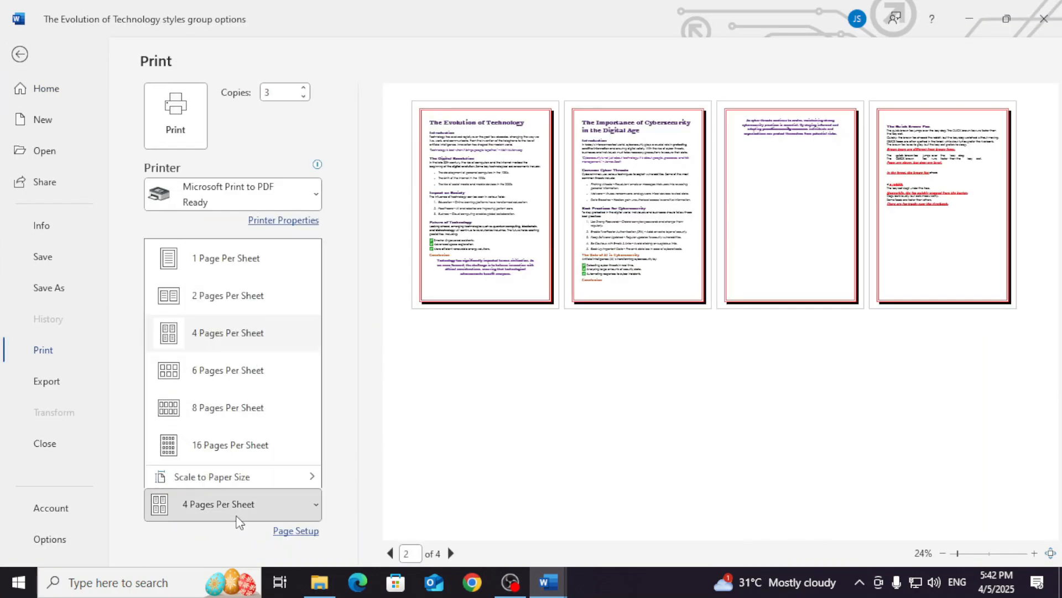
left_click(238, 256)
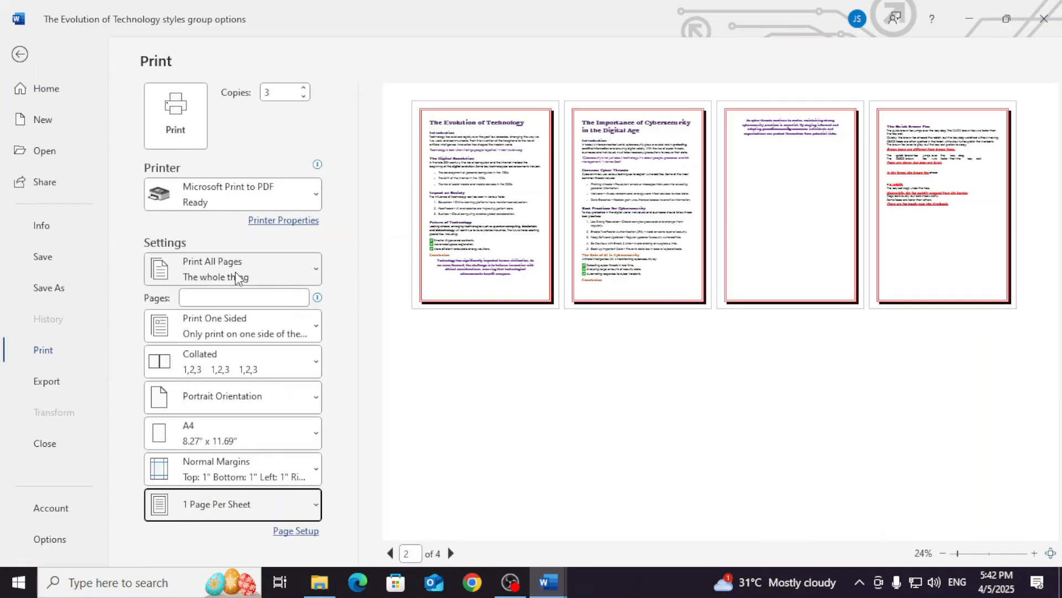
- Enlarge the first page in the print preview to check it, and select EPSON L4160 Series as the printer
left_click(978, 553)
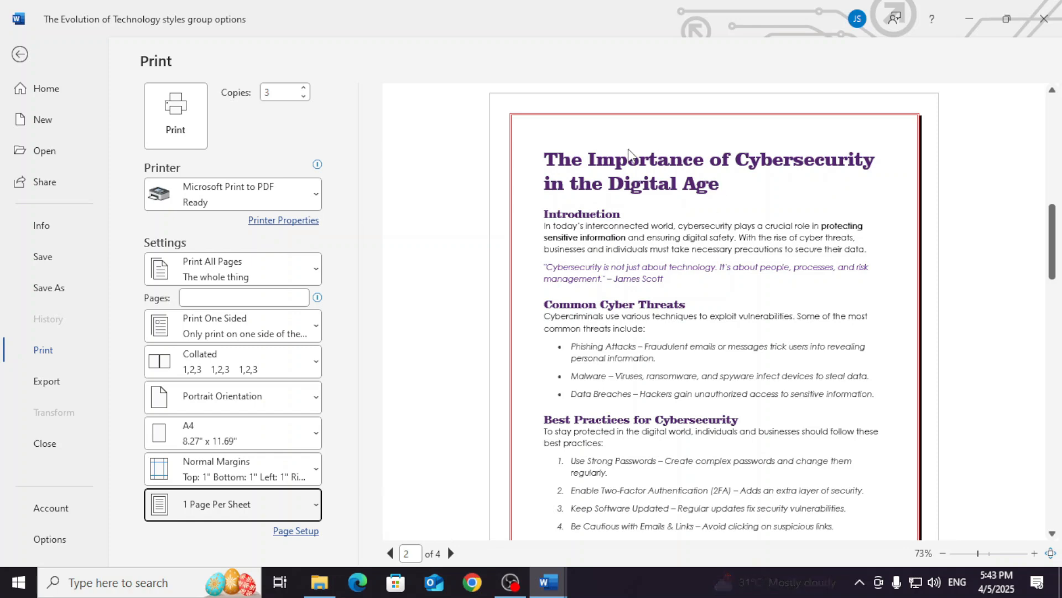
scroll(809, 401, "up", 5)
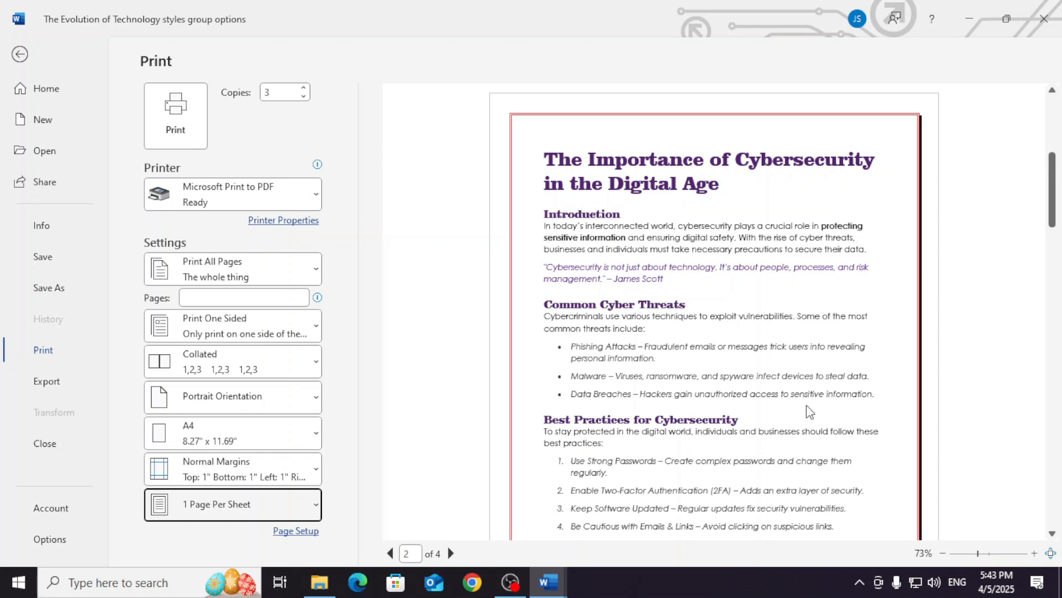
scroll(810, 410, "up", 2)
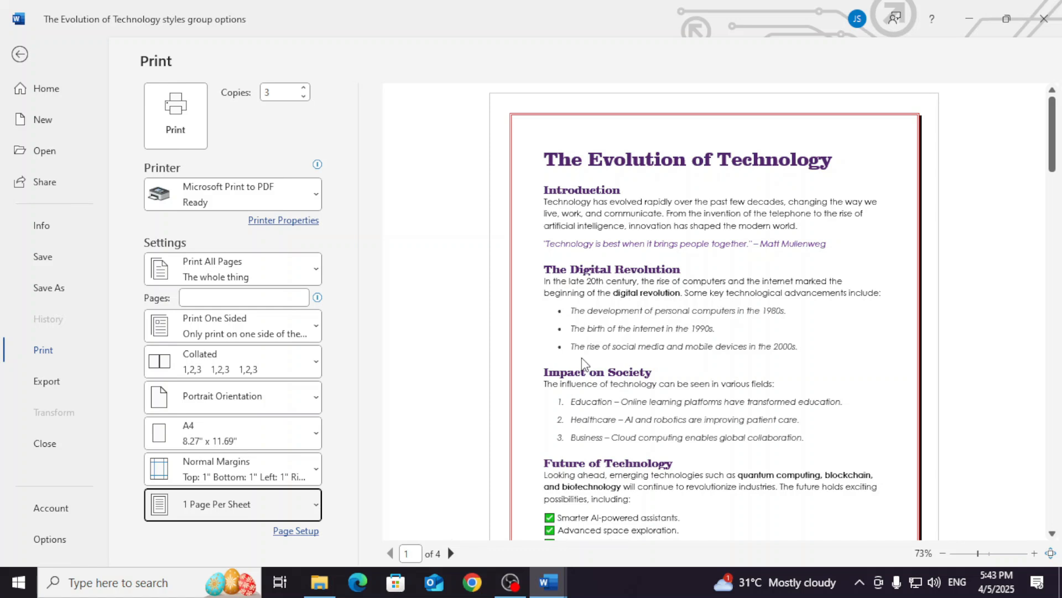
left_click(236, 199)
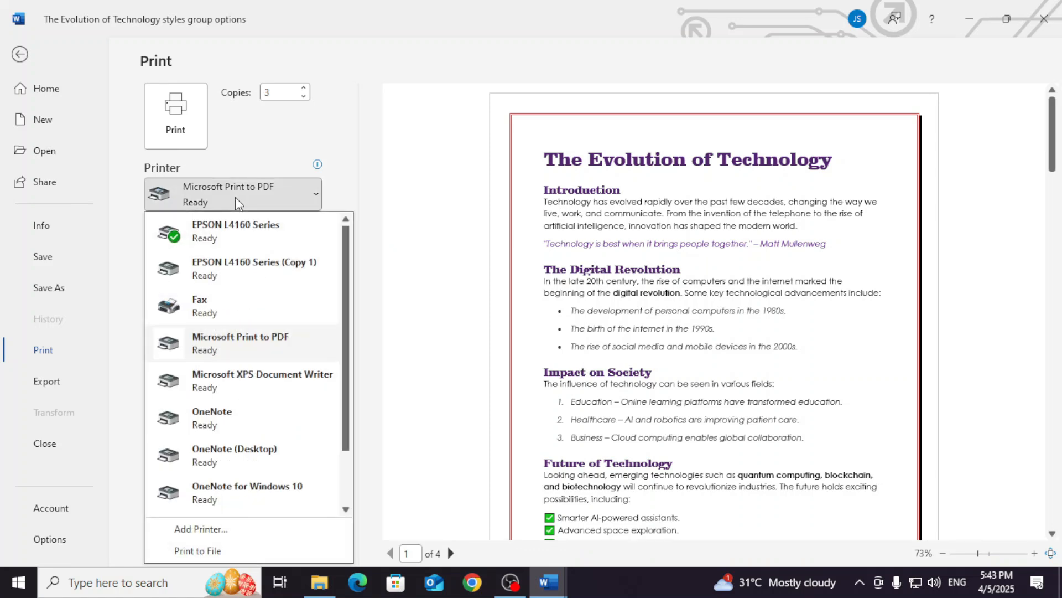
left_click(260, 237)
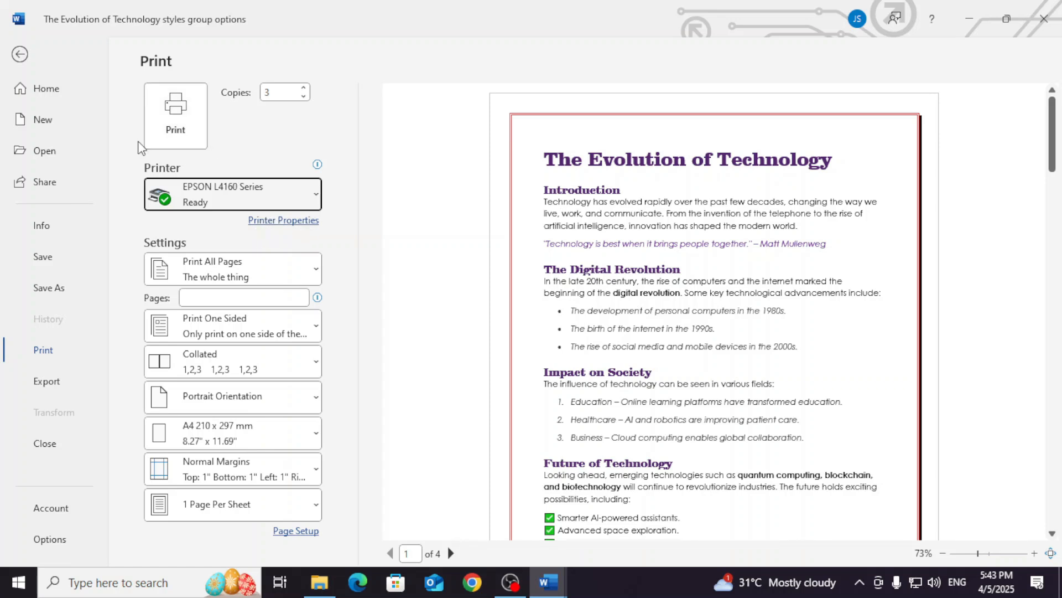
- Set the EPSON L4160 Series printer's colour option to Grayscale in its properties and apply the change
left_click(292, 221)
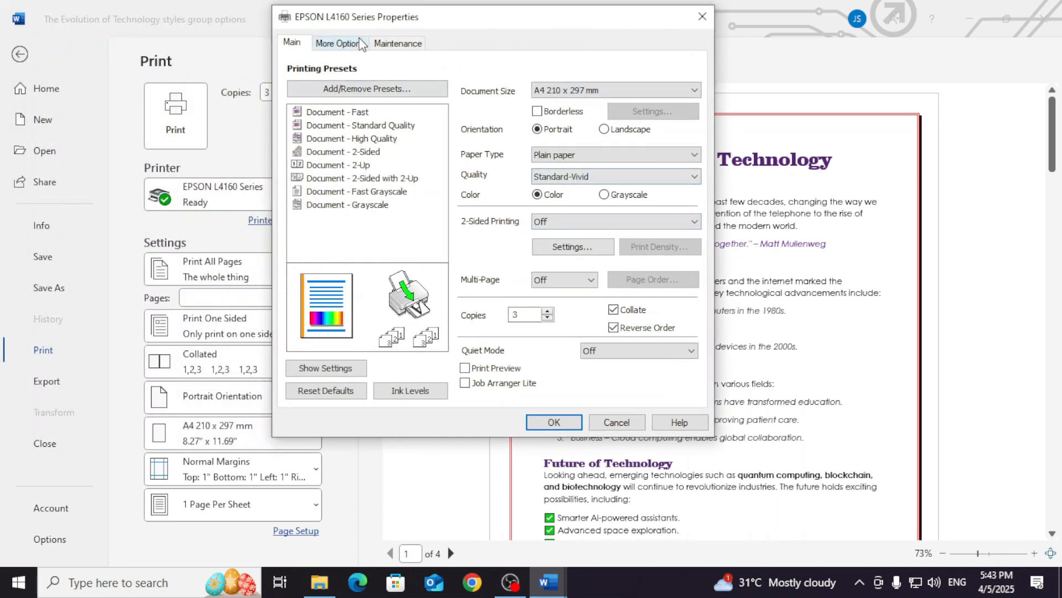
left_click(604, 195)
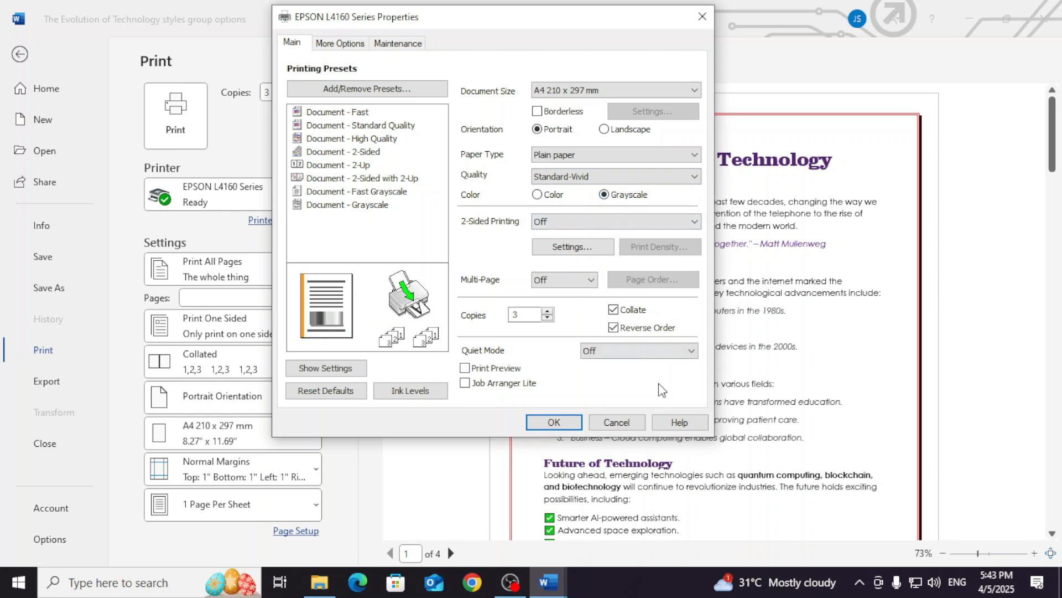
left_click(554, 422)
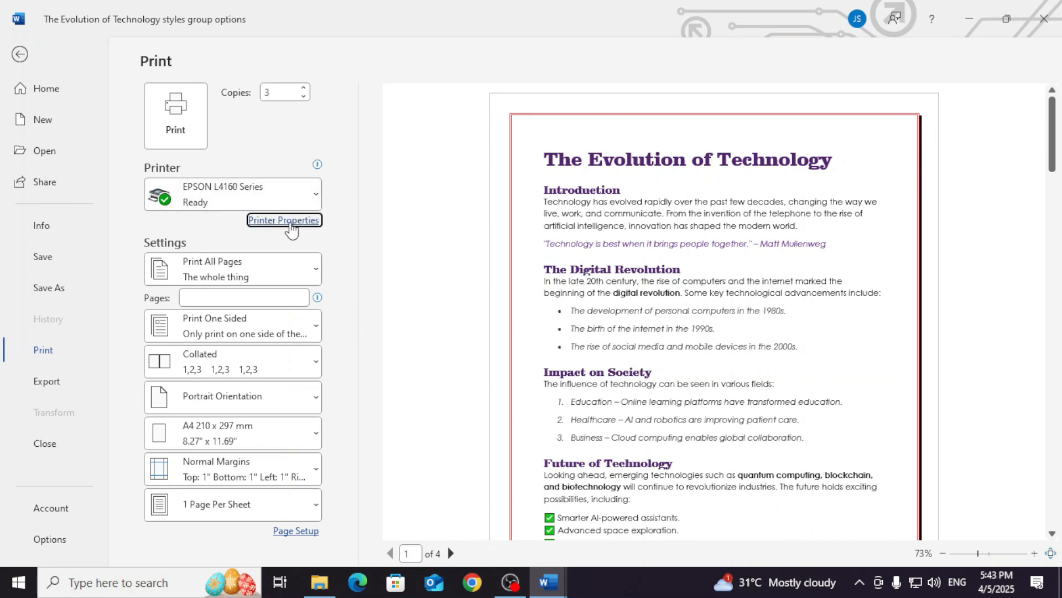
- Set the EPSON printer's colour option back to Color in its properties, apply it, and return to the document
left_click(292, 226)
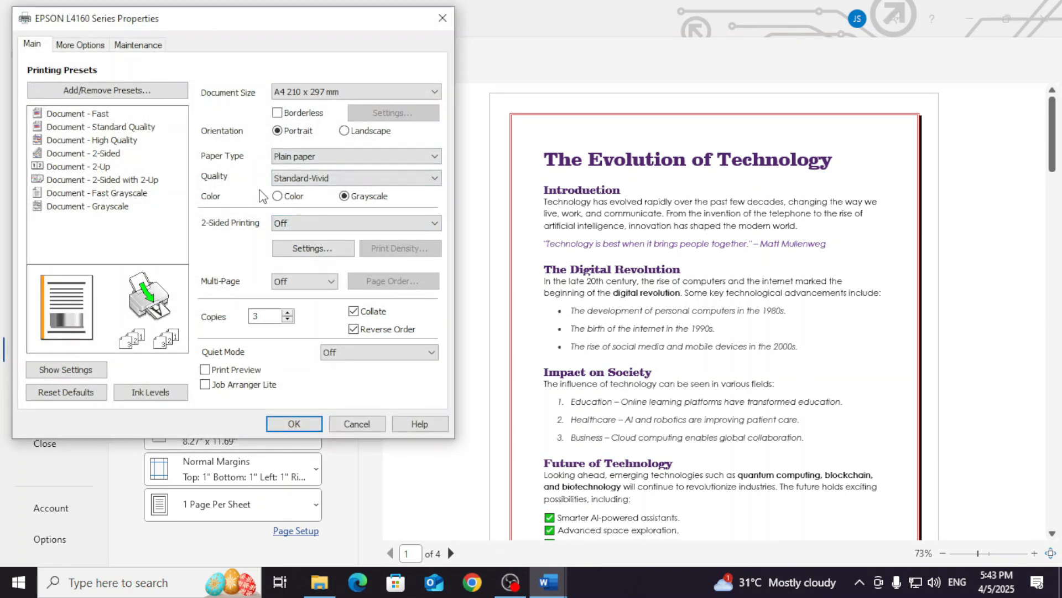
left_click(286, 199)
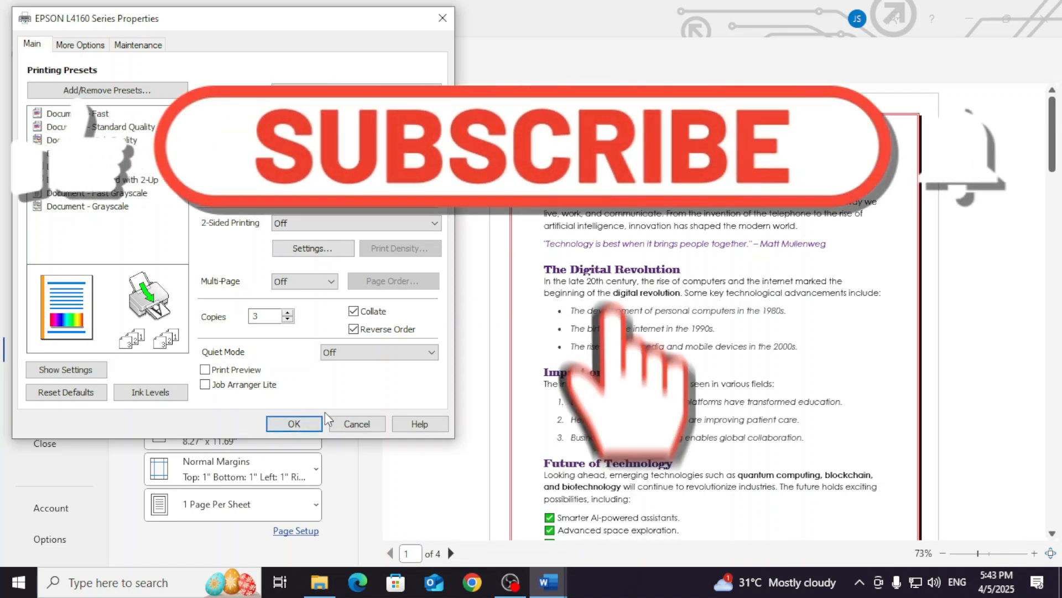
left_click(306, 424)
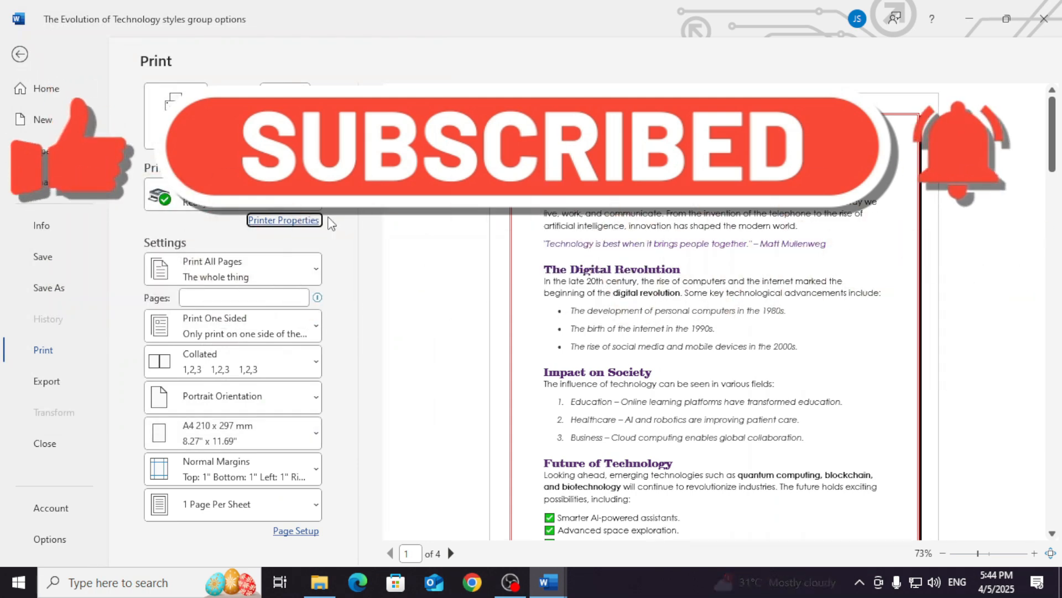
left_click(20, 54)
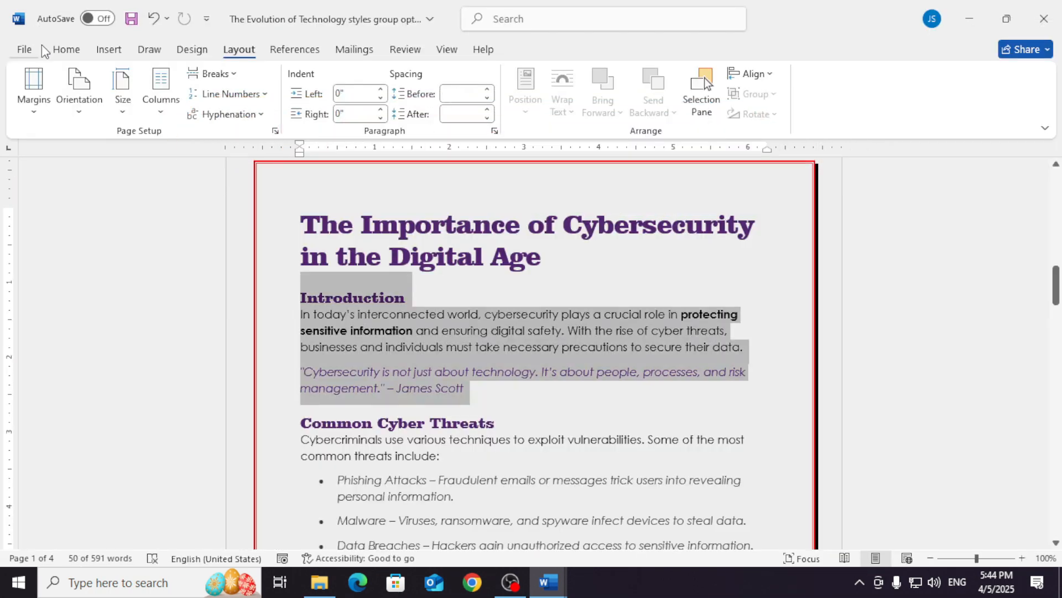